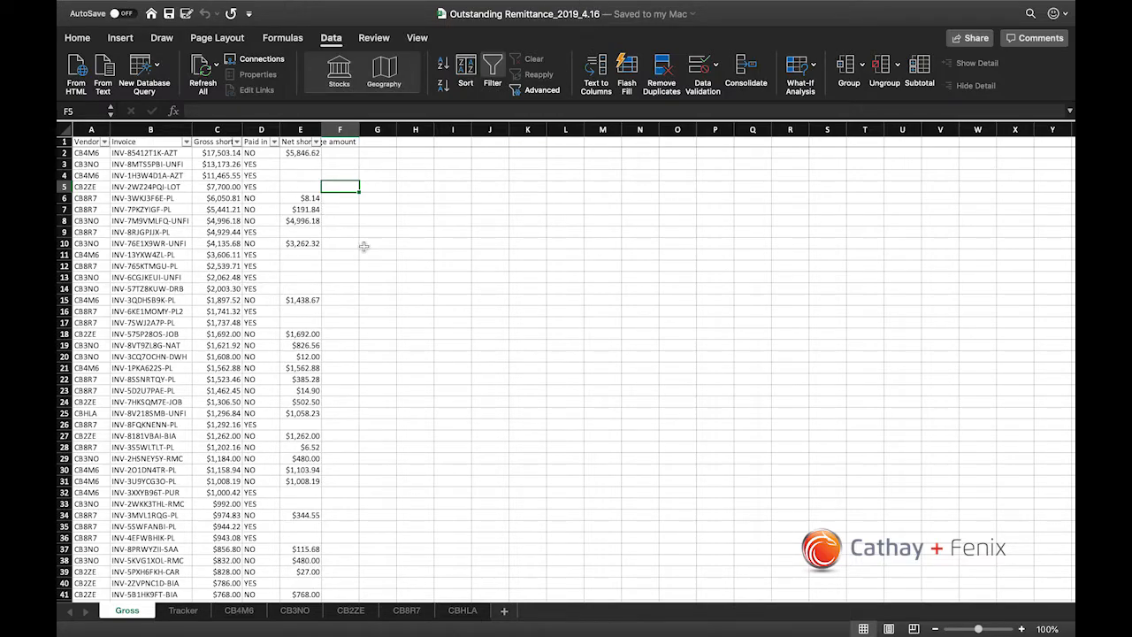
Step: Select every entry in the Invoice column from B2 down on the Gross sheet to check the invoice count
left_click(327, 243)
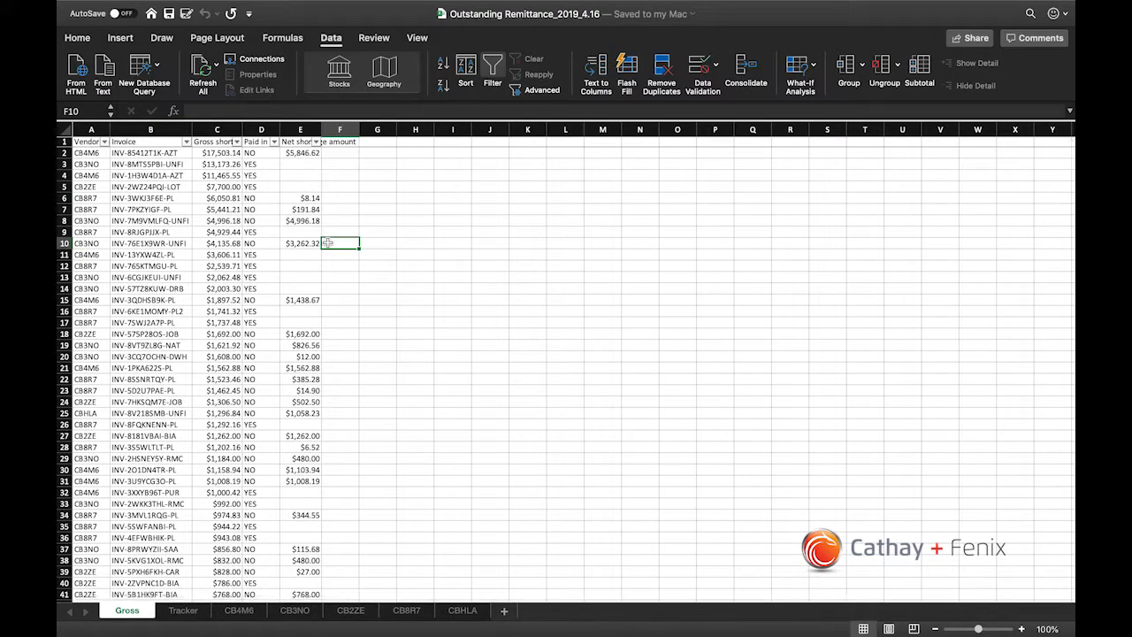
left_click(161, 152)
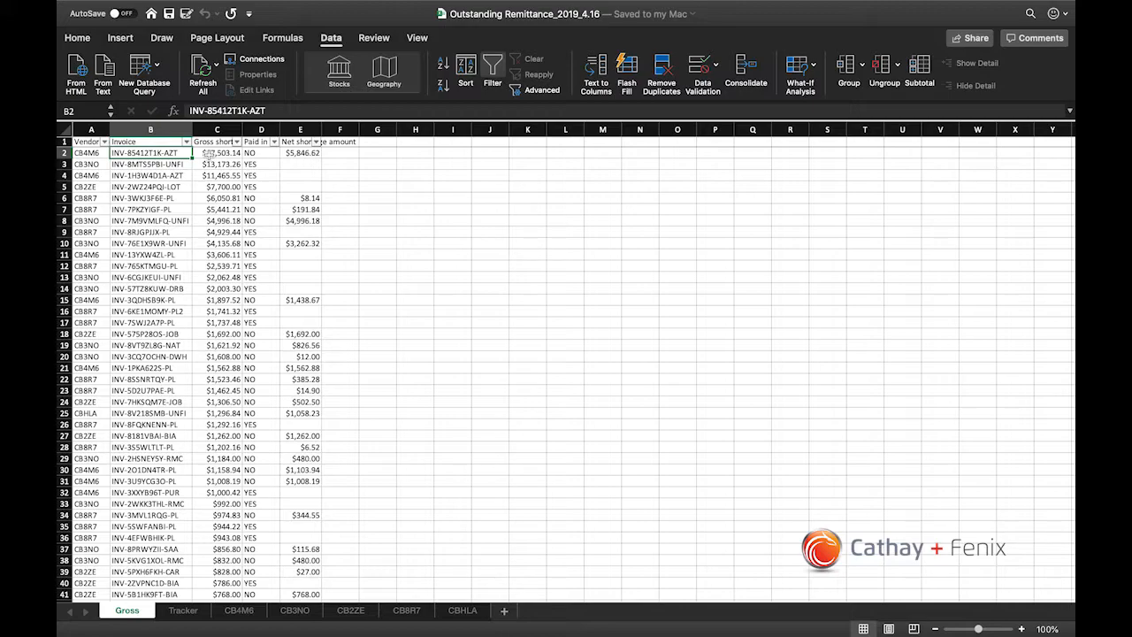
key("super+shift+Down")
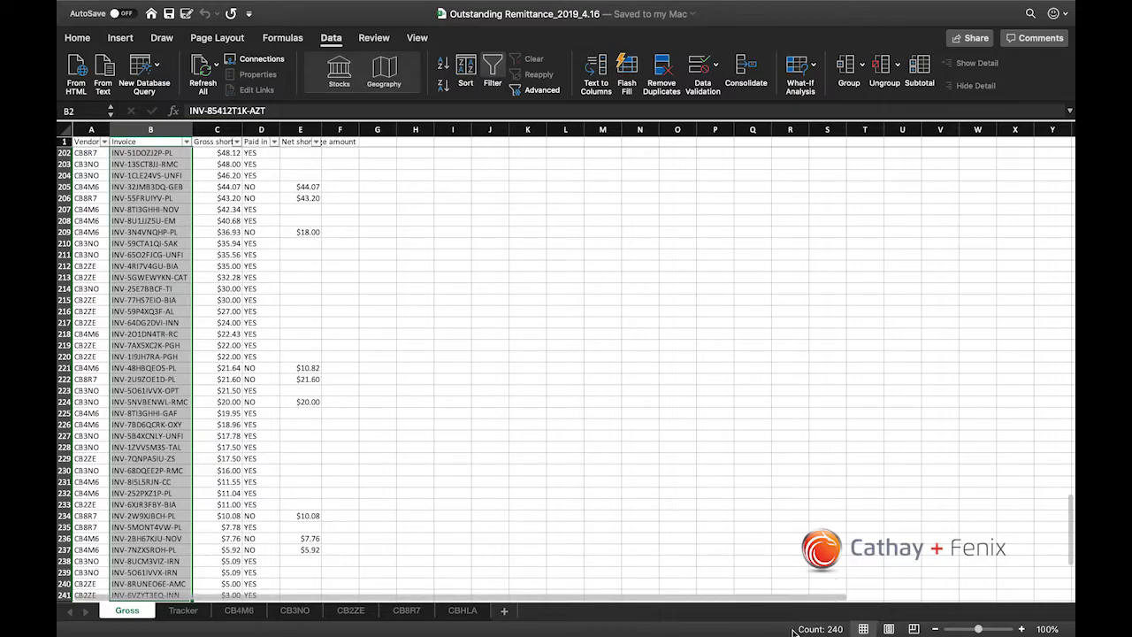
scroll(192, 281, "up", 3)
scroll(191, 282, "up", 20)
key("Right")
key("Up")
key("Down")
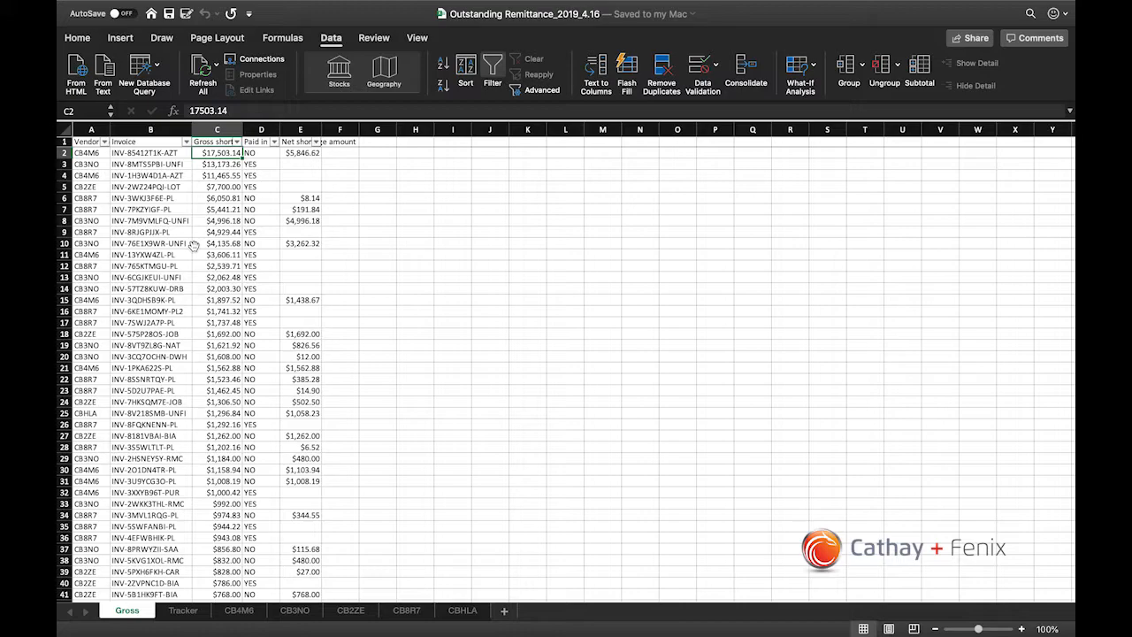
key("Left")
key("Right")
key("Down")
key("Up")
key("Up")
key("Down")
key("Left")
key("Right")
key("Left")
key("Right")
Step: Select all gross shortage amounts from C2 down to read their total, and return to C2
key("super+shift+Down")
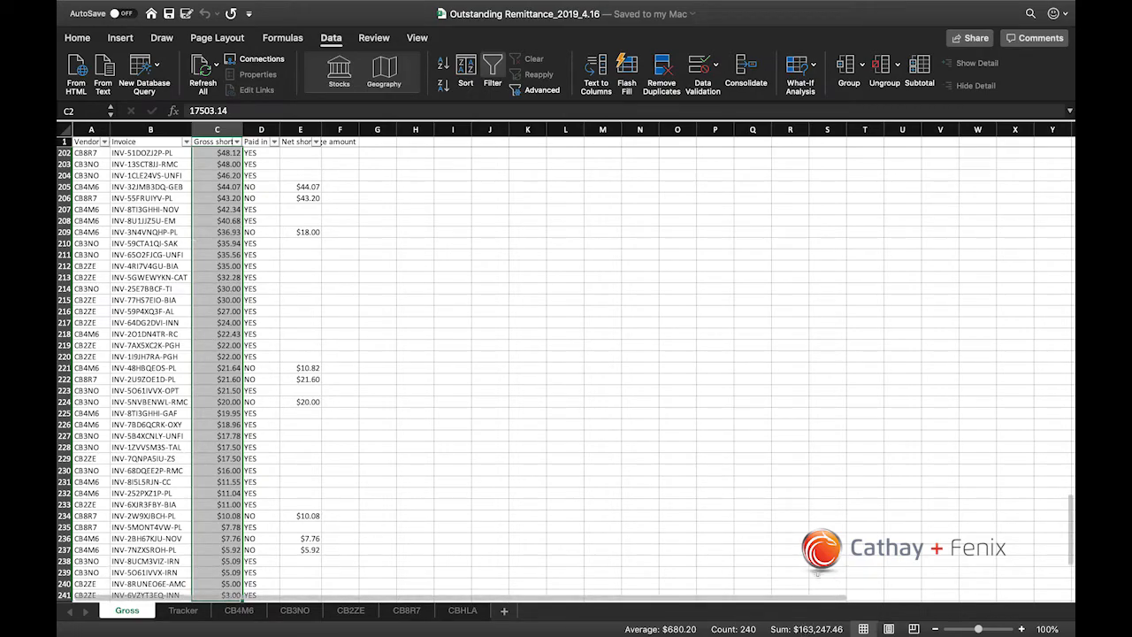
key("super+Up")
key("Down")
key("Left")
key("Right")
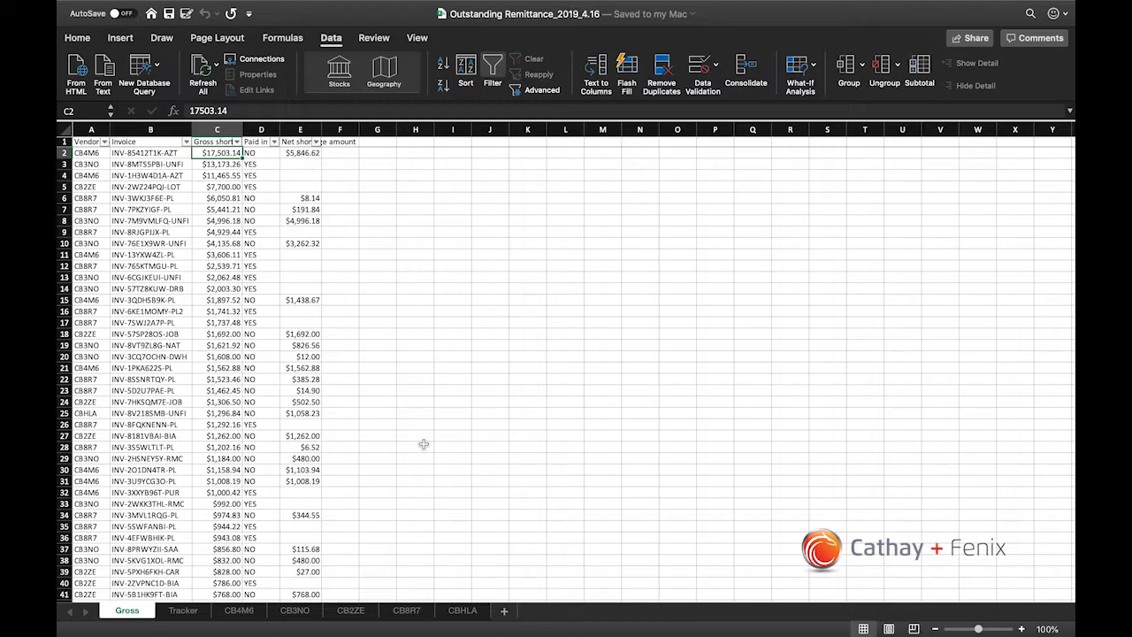
Step: Recheck the invoice count in column B and the gross shortage total in column C
key("Left")
key("ctrl+shift+Down")
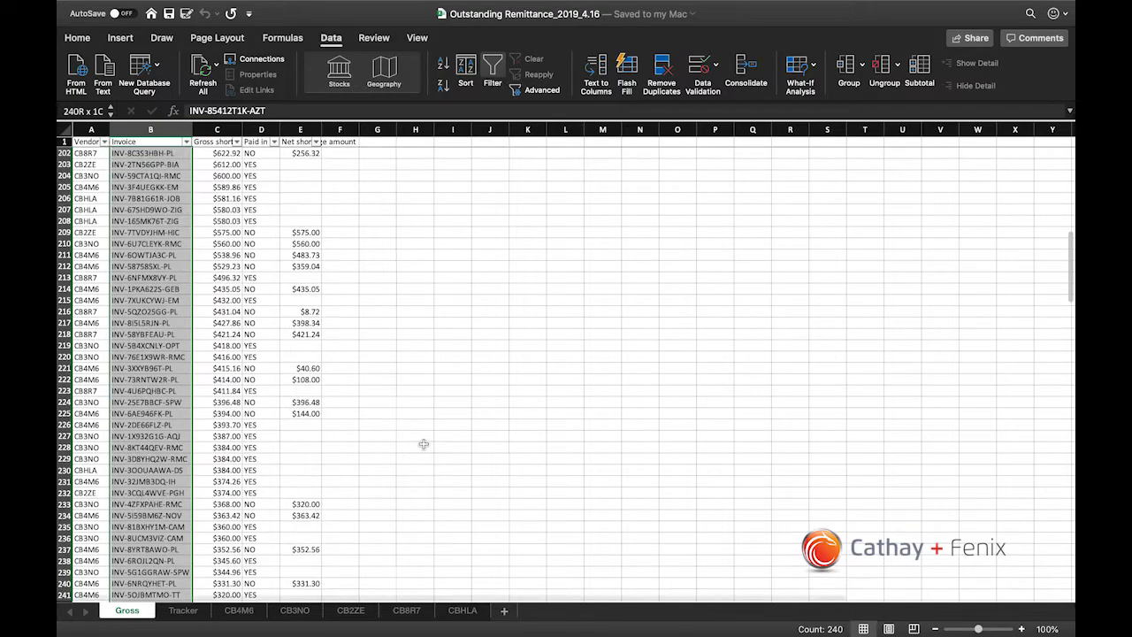
key("ctrl+Up")
key("Right")
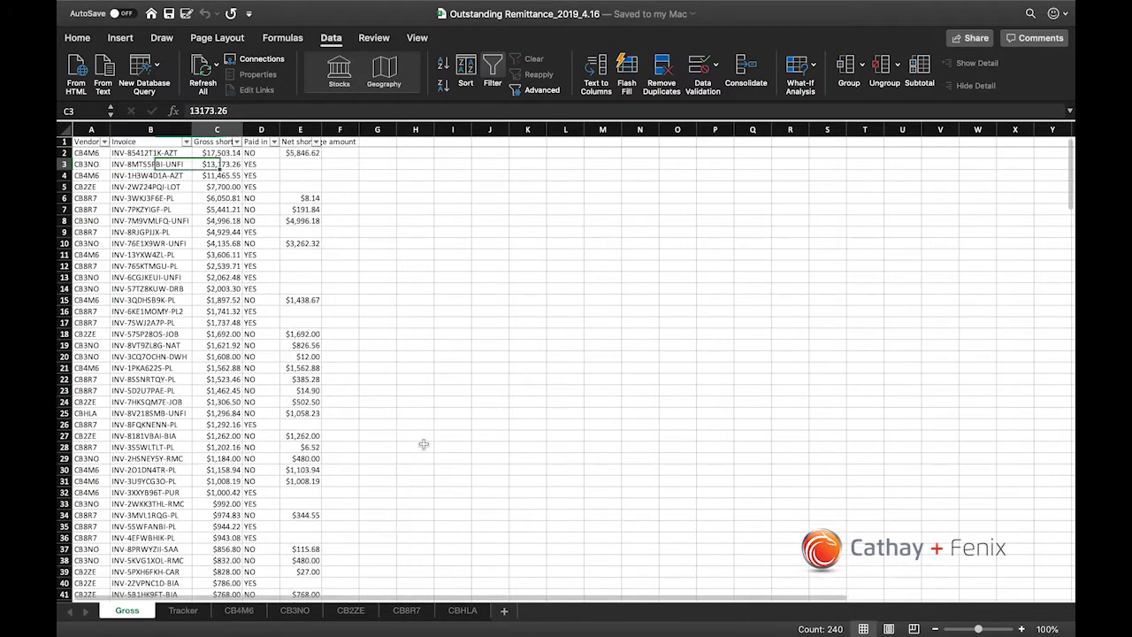
key("ctrl+shift+Down")
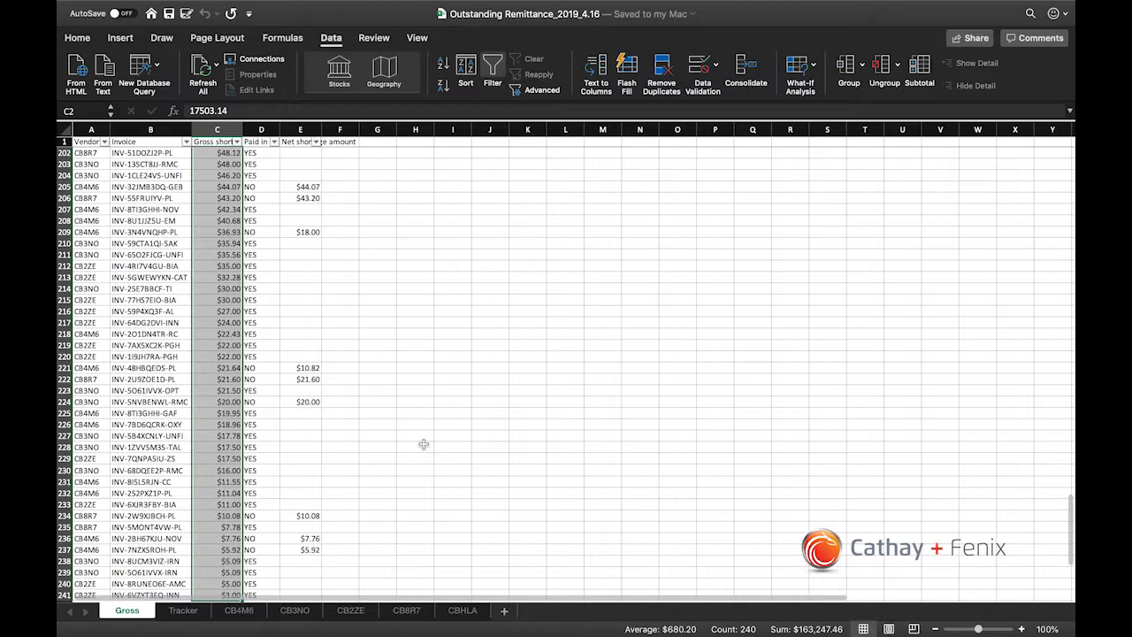
key("ctrl+Up")
key("Down")
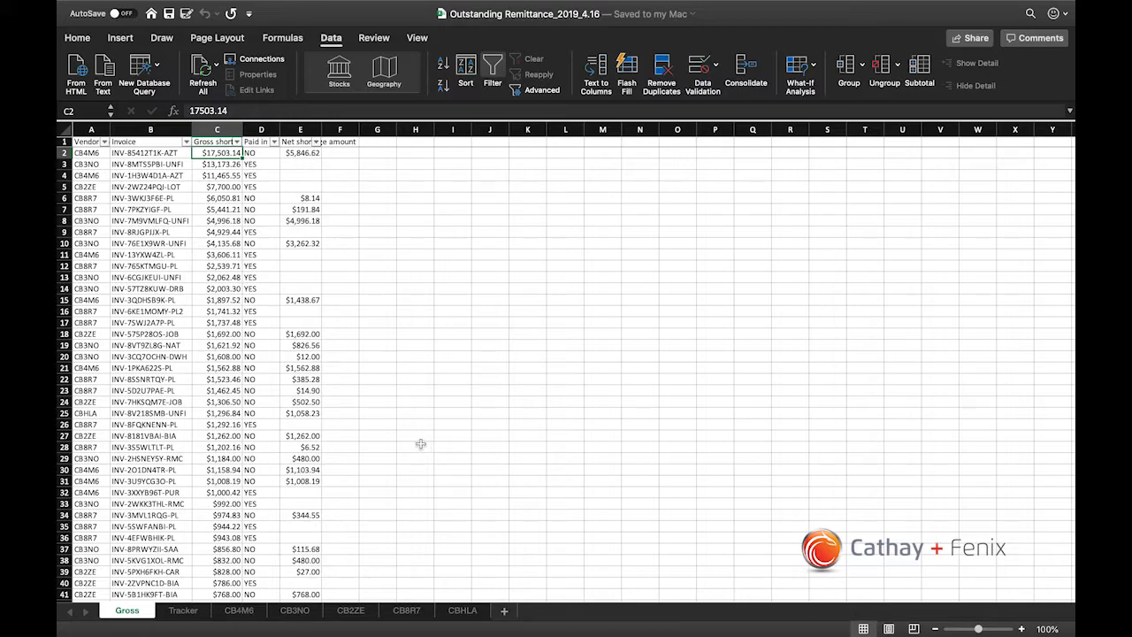
Step: Examine the Net shortage amount header, its first amount, and the blank cells in column E
left_click(289, 178)
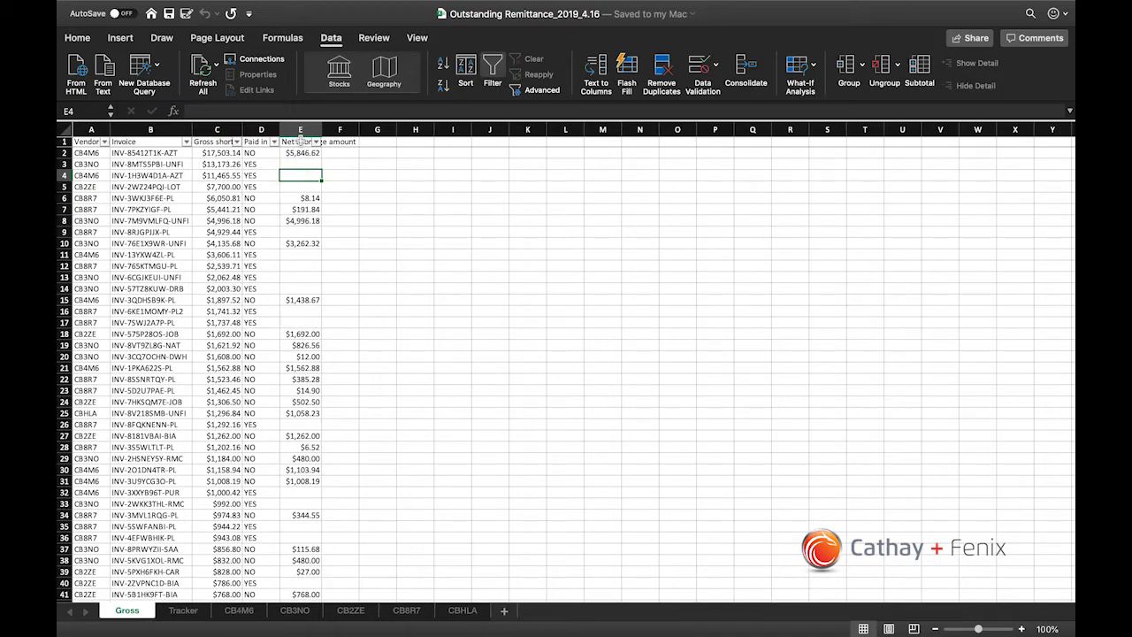
left_click(299, 142)
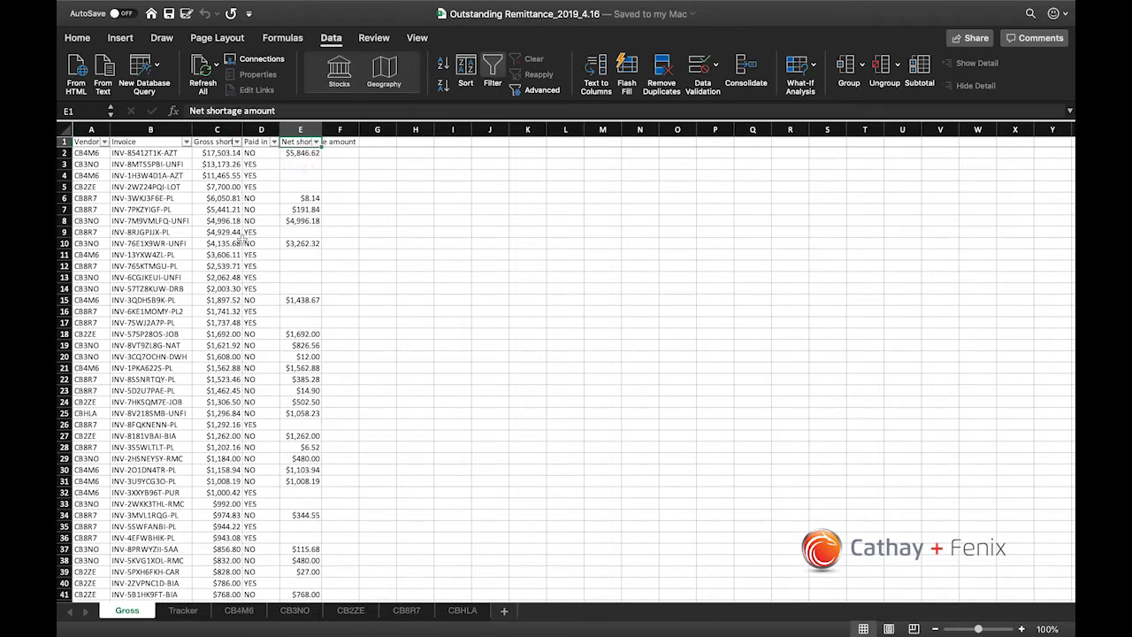
left_click(298, 153)
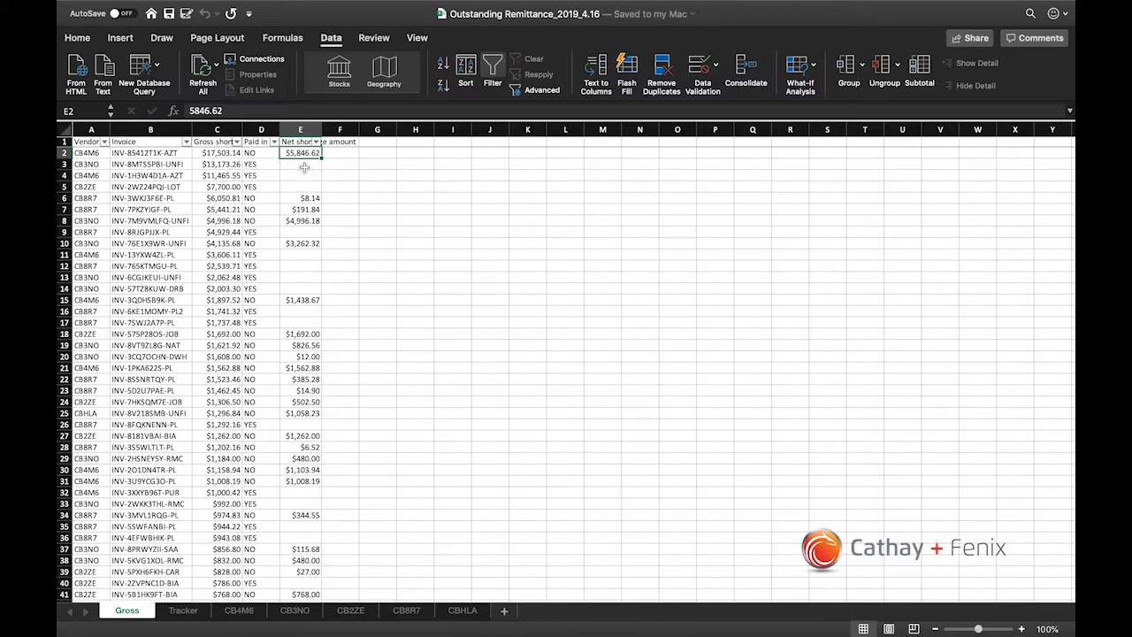
left_click(301, 142)
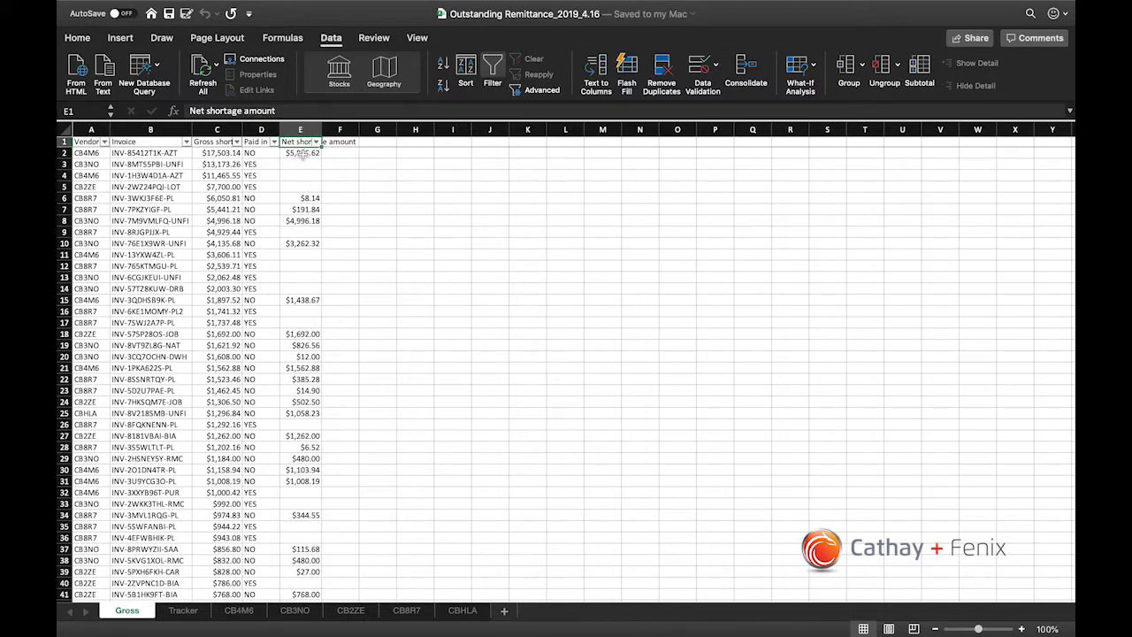
left_click(292, 164)
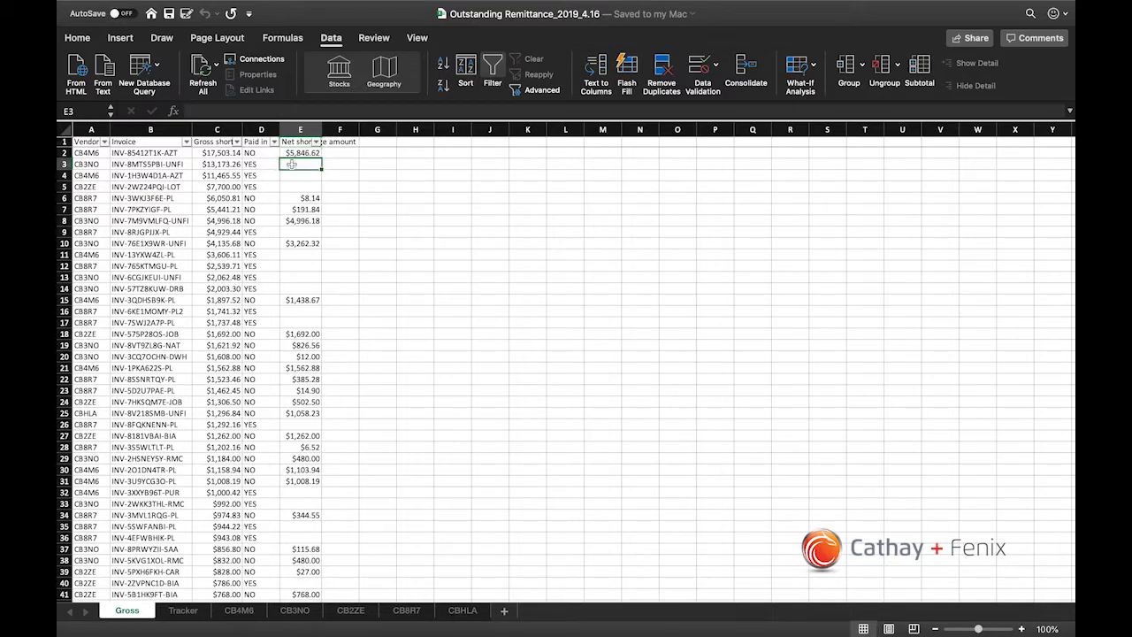
left_click(294, 175)
left_click(297, 186)
left_click(304, 165)
left_click(304, 153)
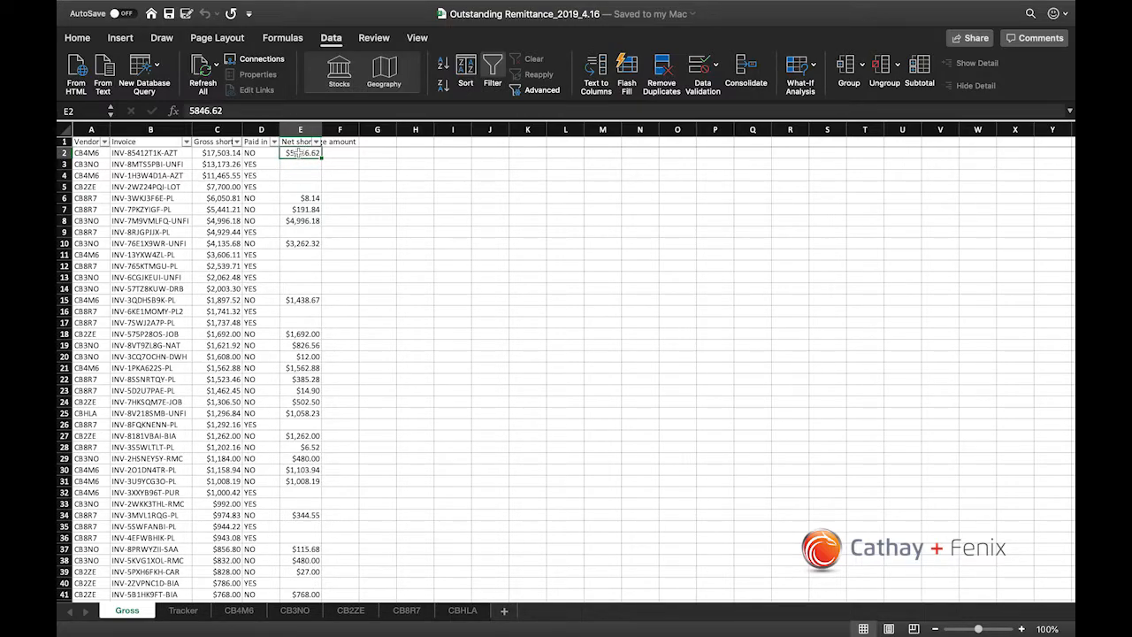
Step: Compare the column totals of the net shortage amounts and the gross shortage amounts
left_click(300, 129)
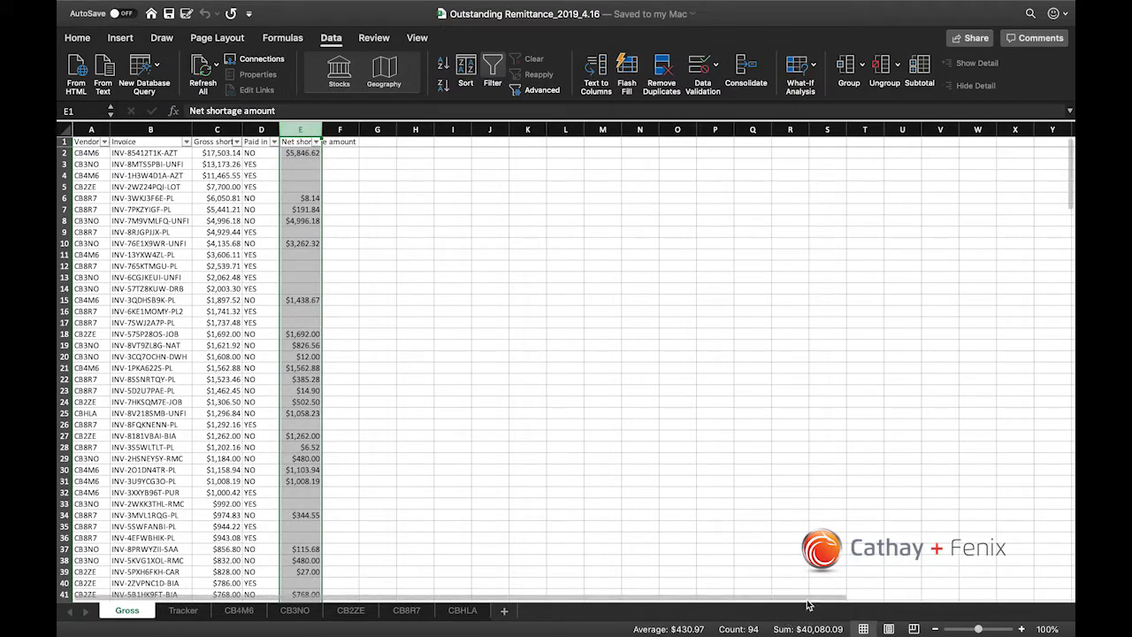
left_click(217, 129)
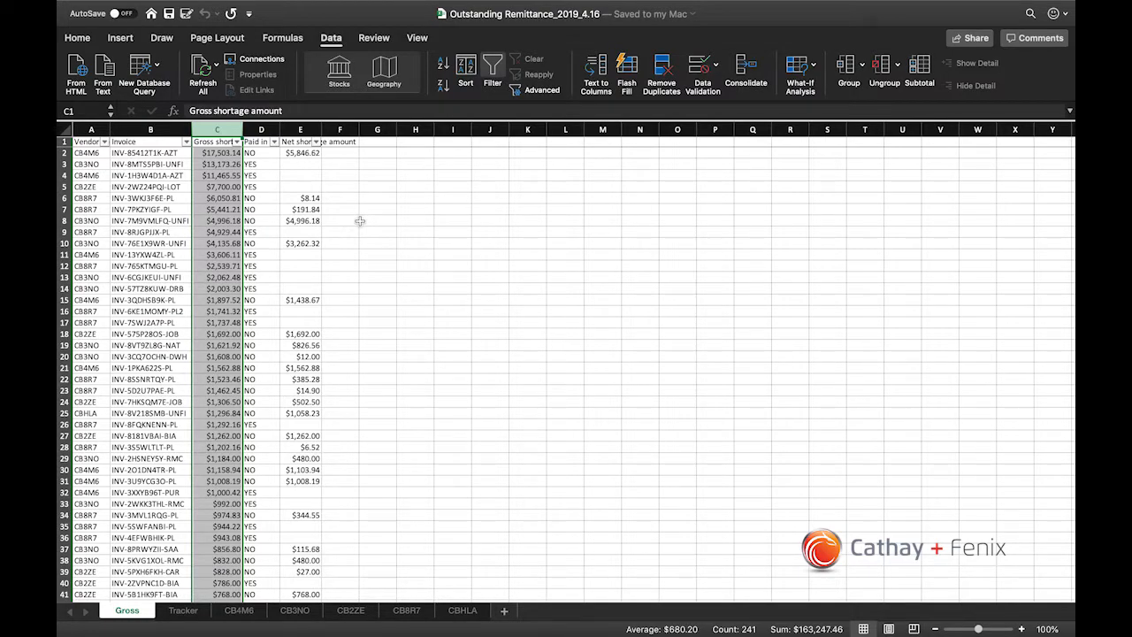
left_click(302, 130)
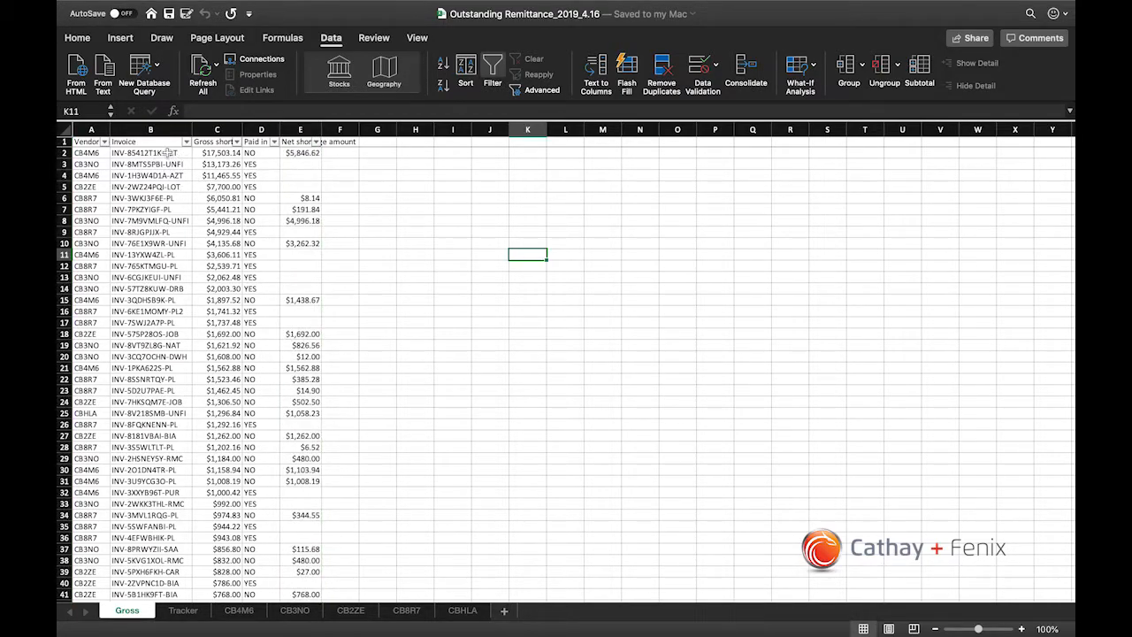
Step: Copy the first invoice number from the Gross sheet and filter the CB4M6 sheet's Original column by it
left_click(168, 153)
key("super+c")
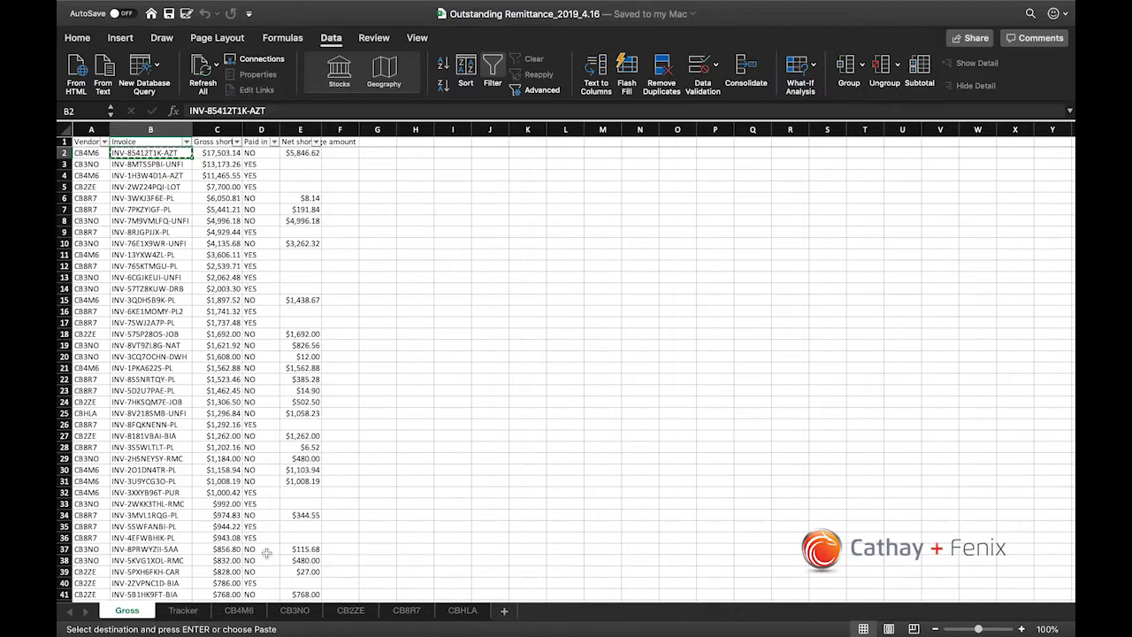
left_click(239, 611)
left_click(385, 249)
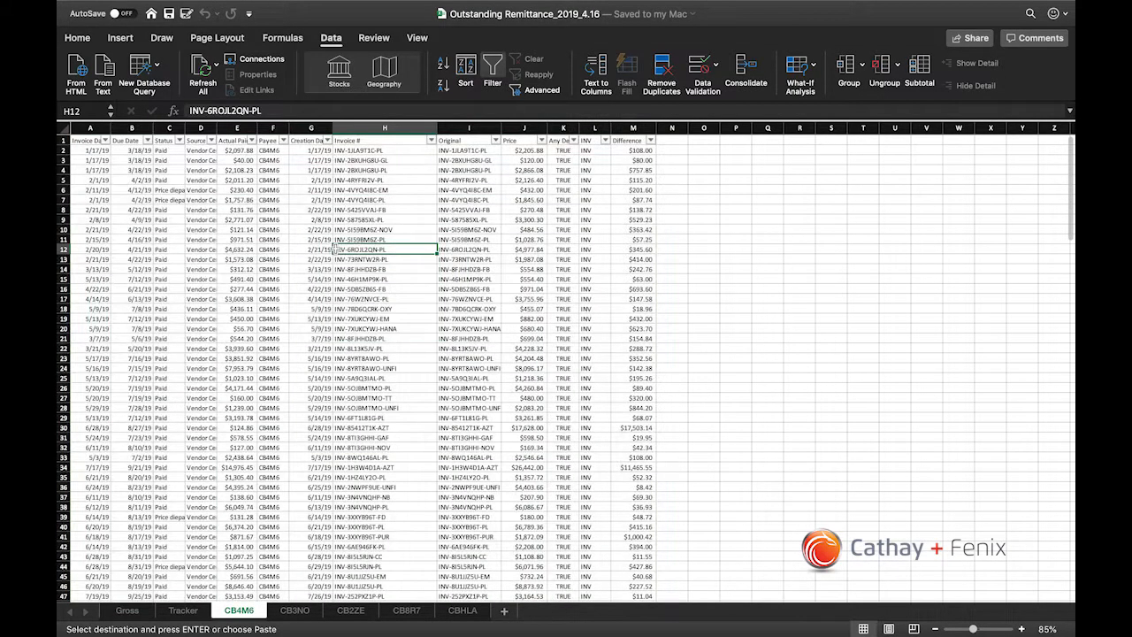
left_click(475, 160)
left_click(496, 141)
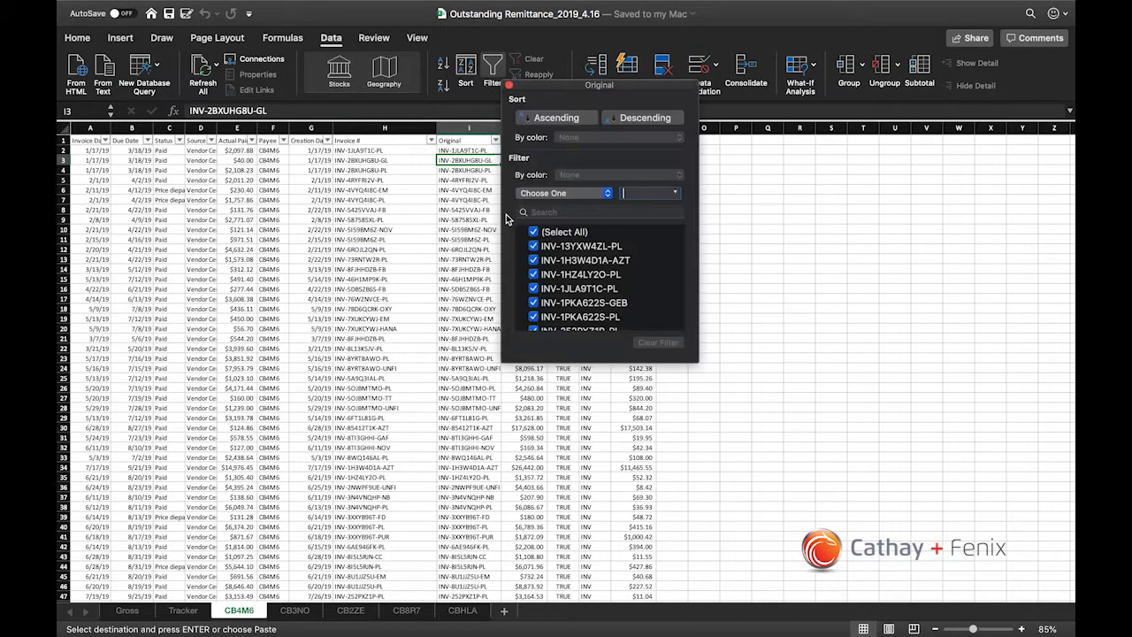
key("super+v")
left_click(464, 205)
Step: Inspect the price, actual payment and Difference formula in row 30 of the filtered invoice
left_click(536, 152)
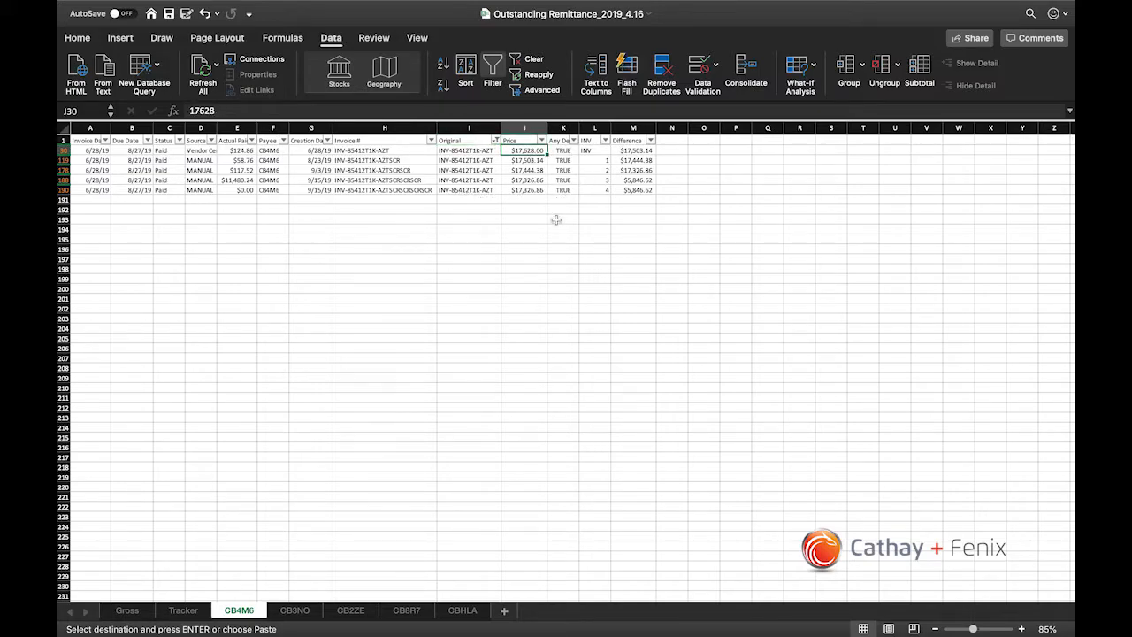
key("Left")
key("Left")
key("Left")
key("Left")
key("Left")
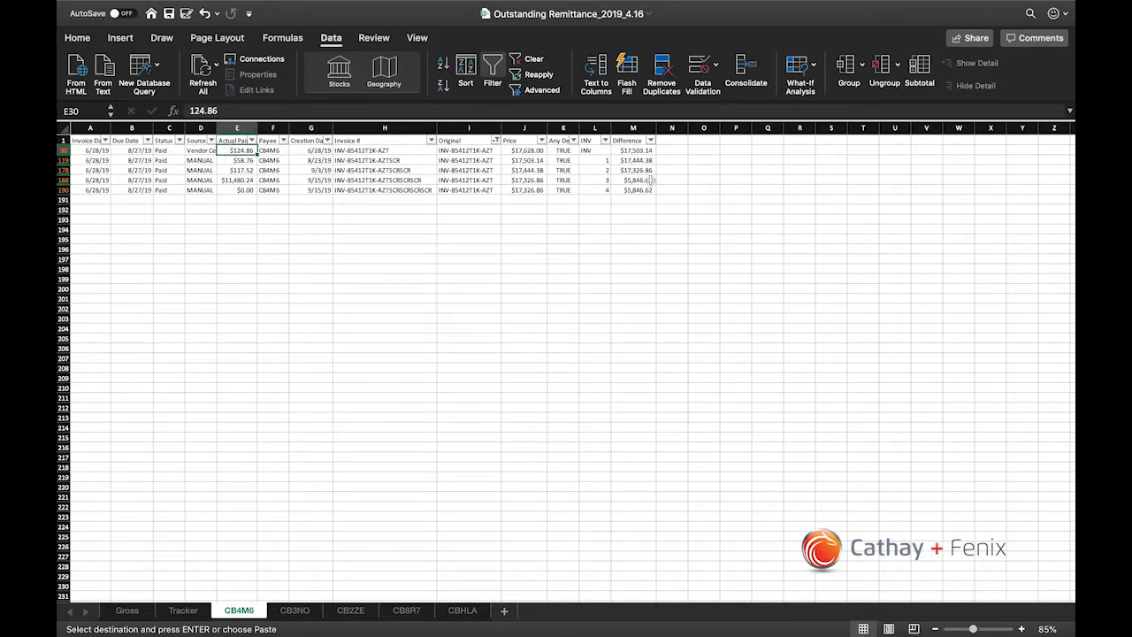
left_click(637, 151)
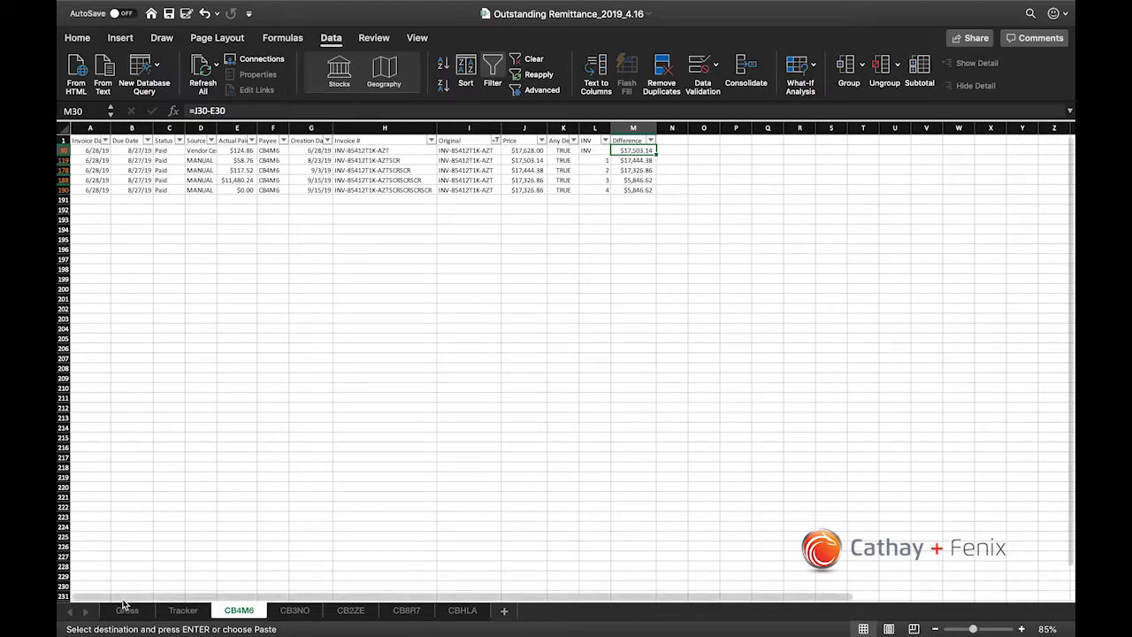
Step: Check the invoice's gross shortage in C2 of the Gross sheet and return to the CB4M6 sheet
key("ctrl+Page_Up")
key("ctrl+Page_Up")
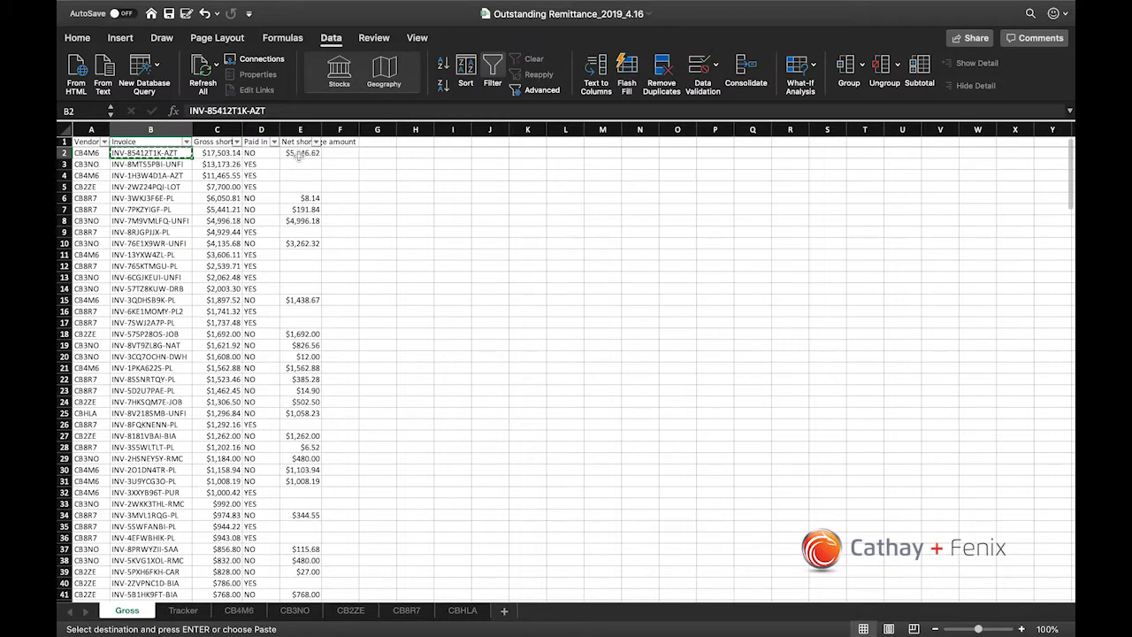
left_click(231, 152)
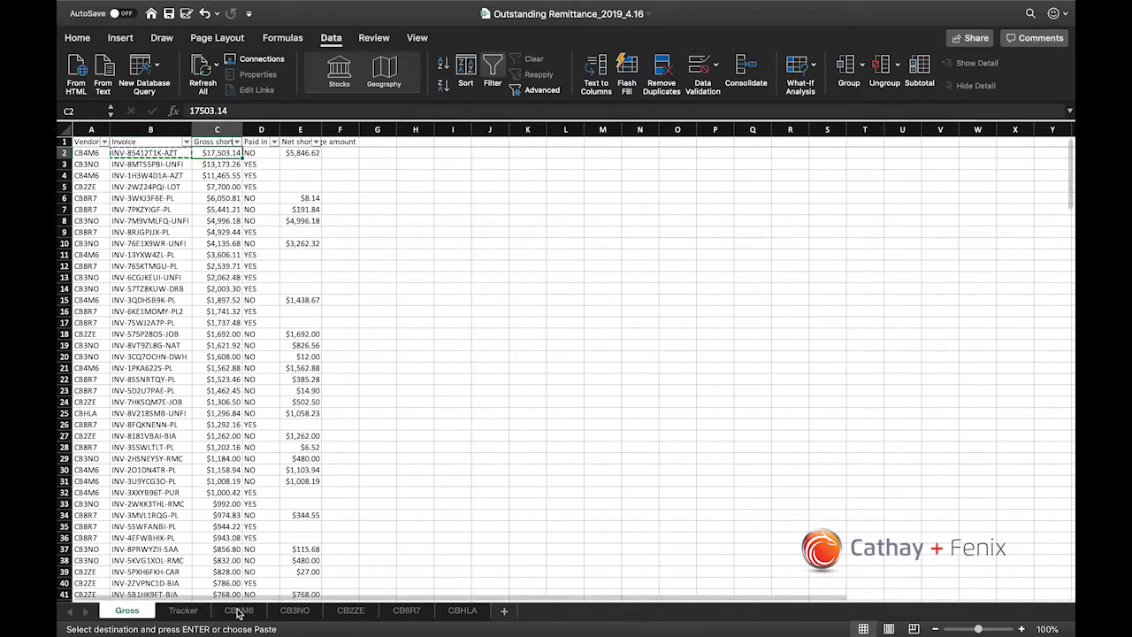
key("ctrl+Page_Down")
key("ctrl+Page_Down")
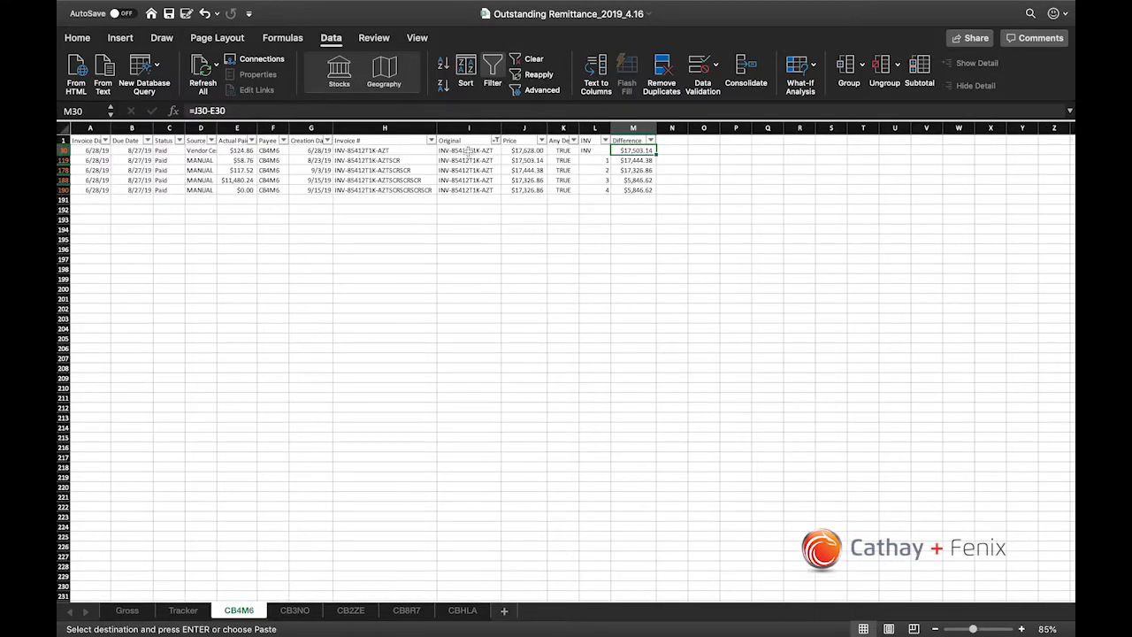
Step: Select the invoice's filtered Invoice # entries, and select its actual payments in column E to read their sum
left_click_drag(414, 150, 413, 191)
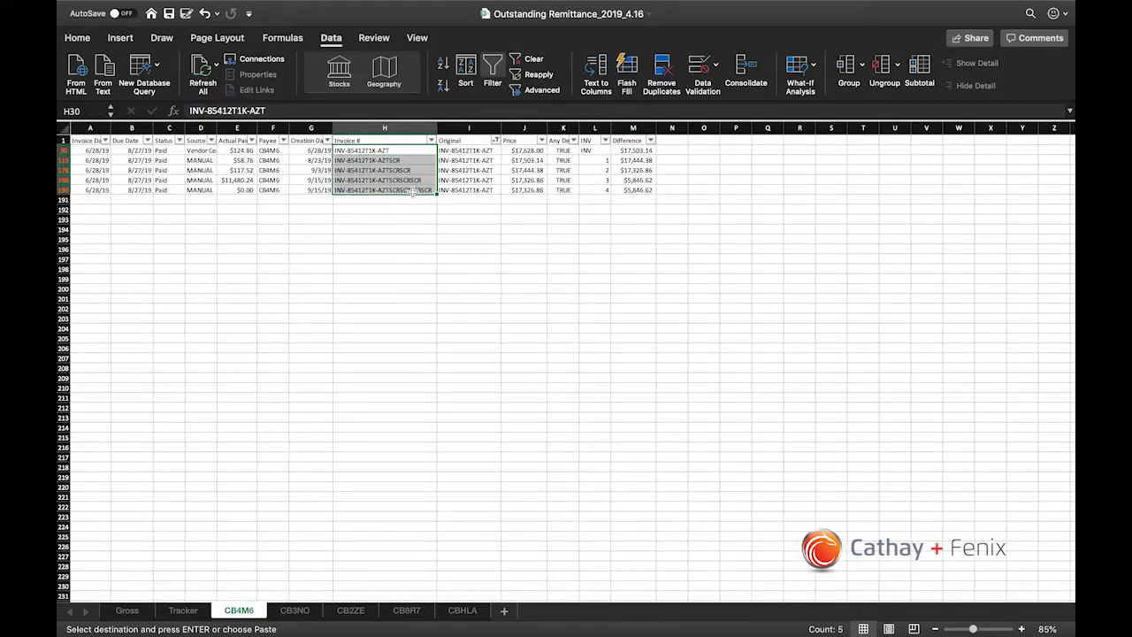
key("Left")
key("Left")
key("Left")
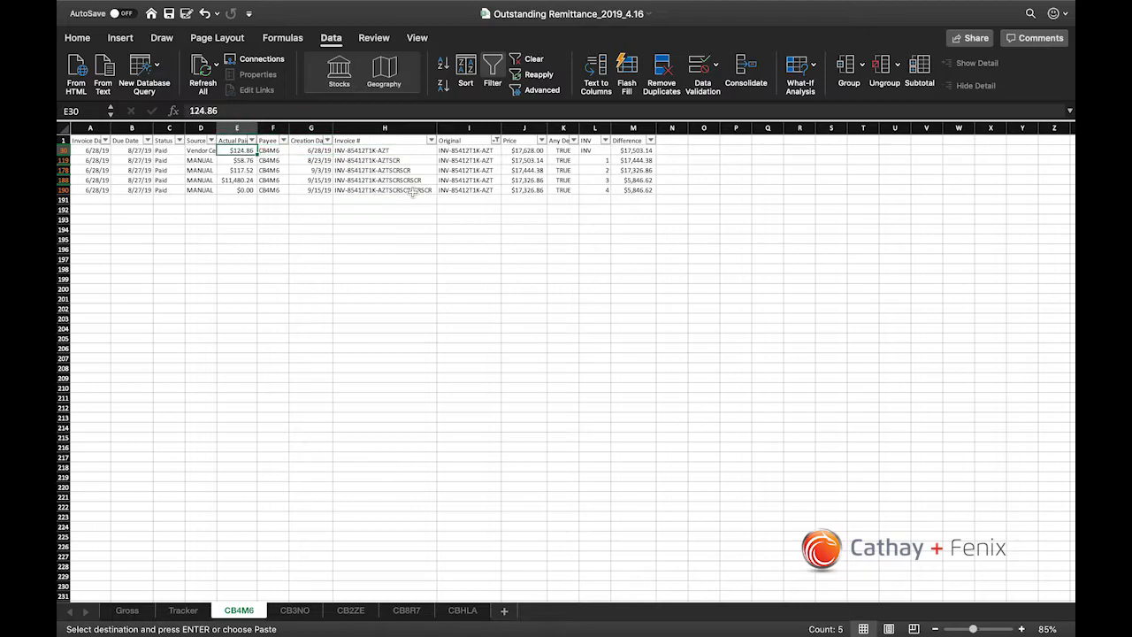
key("shift+Down")
key("shift+Down")
key("shift+Down")
key("shift+Down")
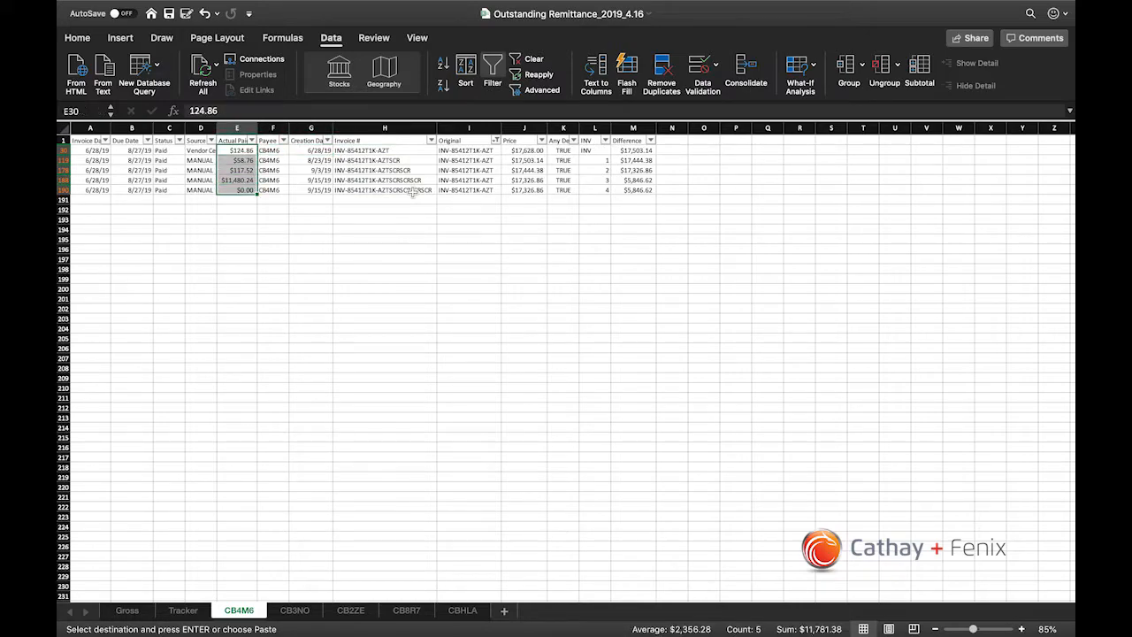
Step: Compare the last row's Difference with the sum of actual payments and the first row's Difference and Price
left_click(637, 189)
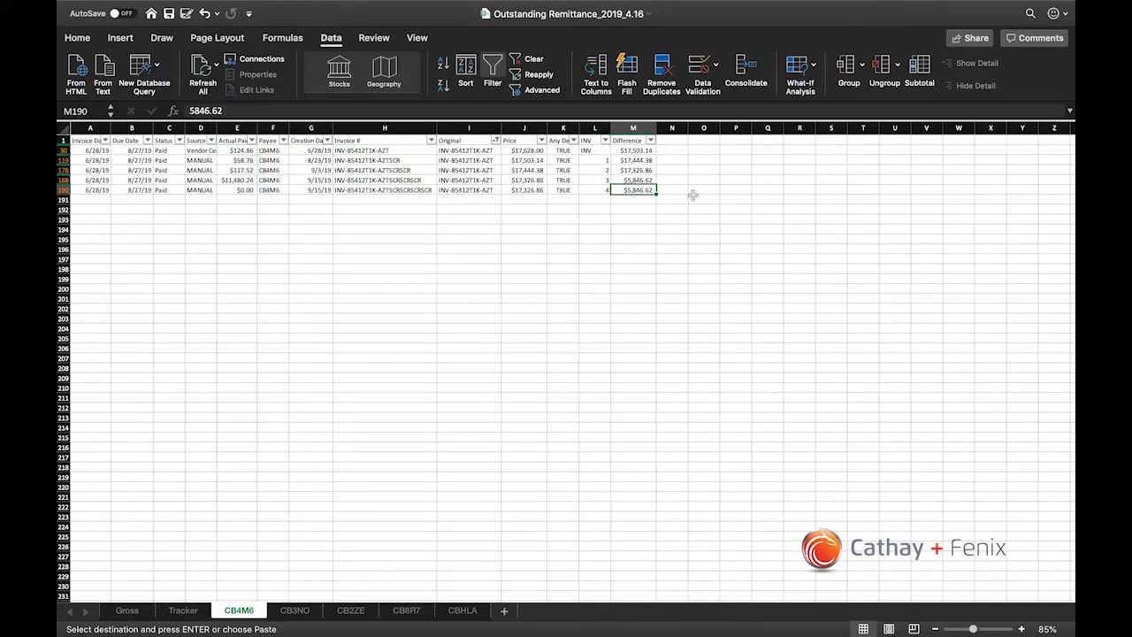
left_click_drag(238, 150, 240, 189)
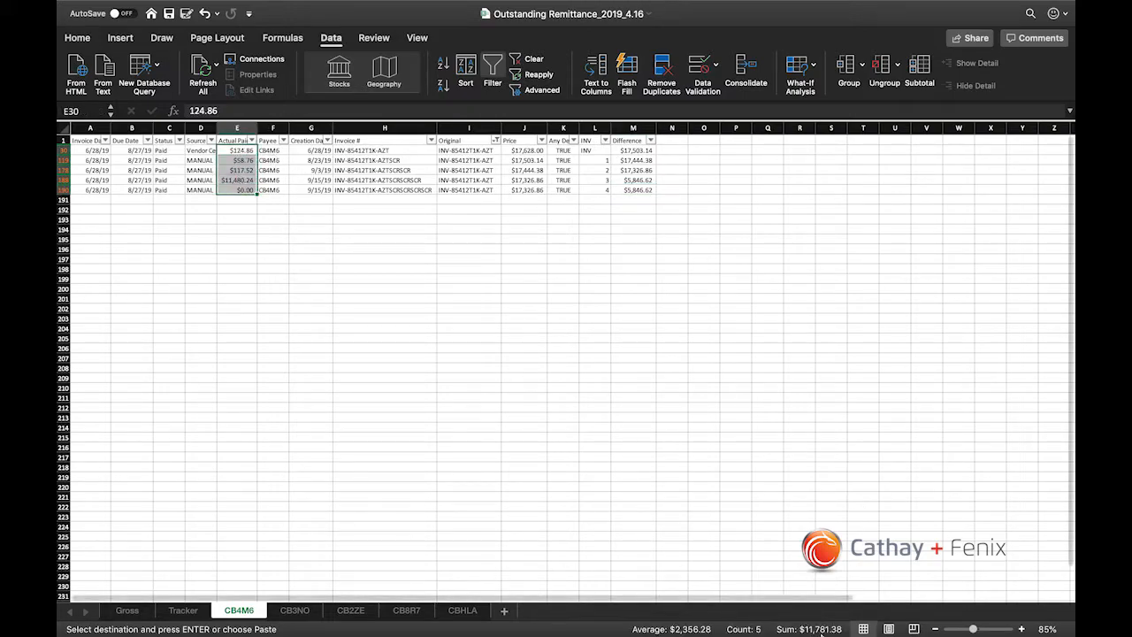
left_click(630, 151)
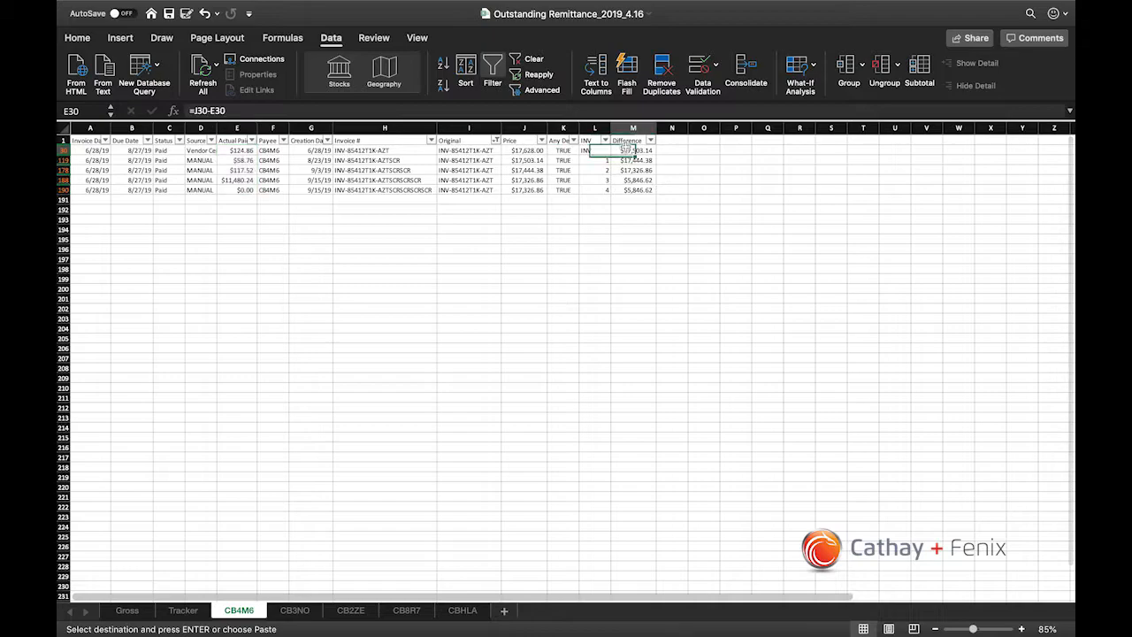
key("Left")
key("Left")
key("Left")
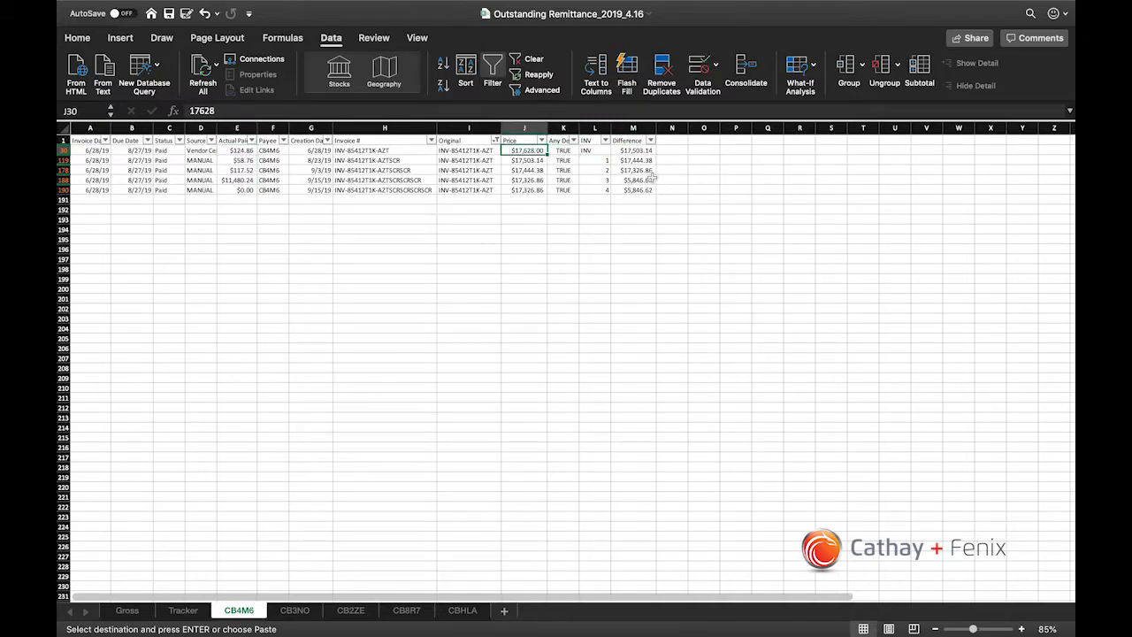
Step: Compare the filtered invoice's last-row Difference with its Invoice # entries and the Price in its first row
left_click(624, 191)
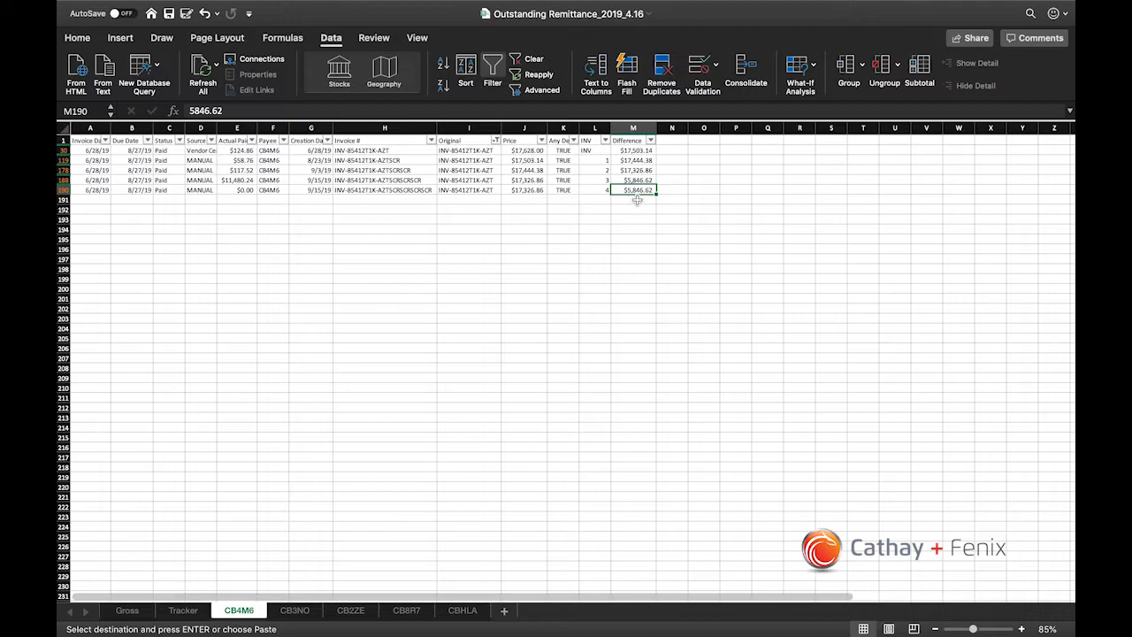
left_click(393, 152)
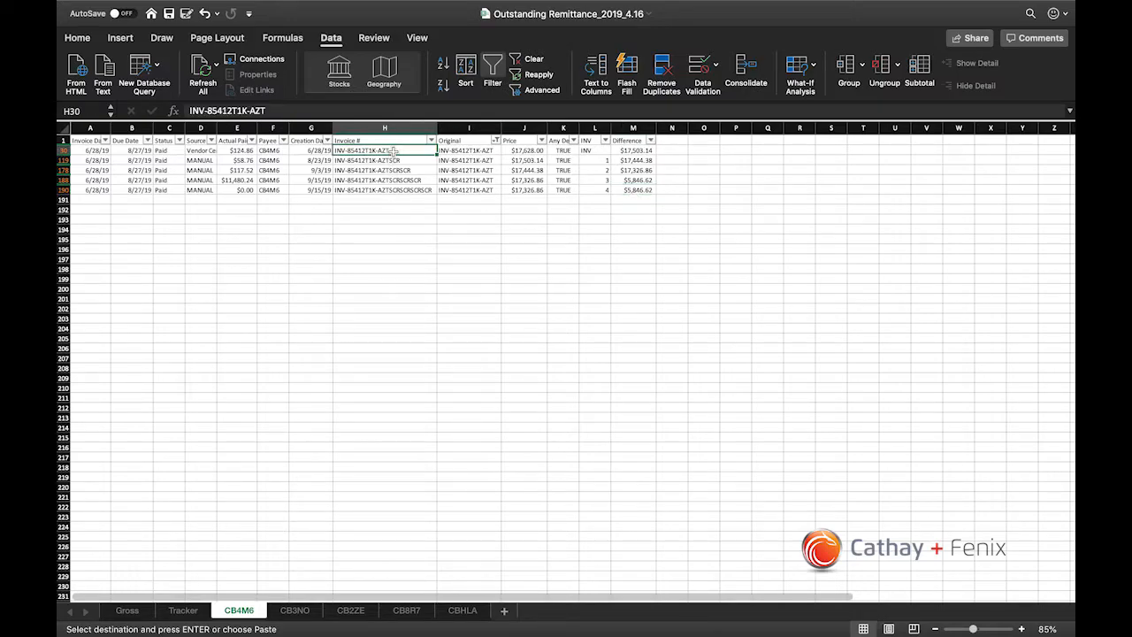
left_click_drag(393, 153, 393, 197)
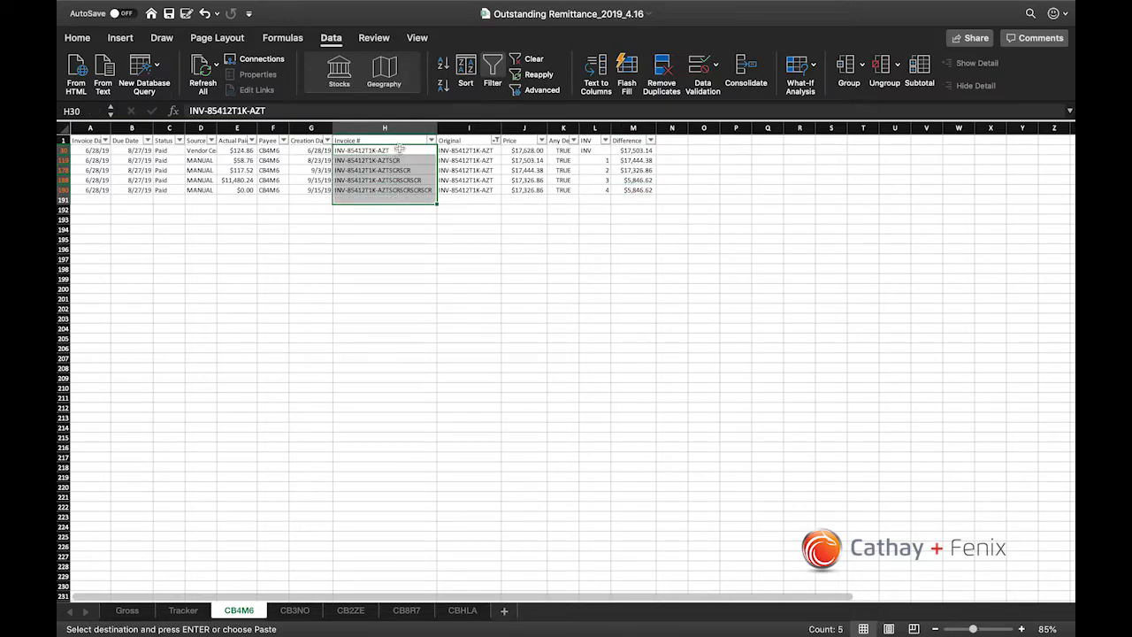
left_click(400, 150)
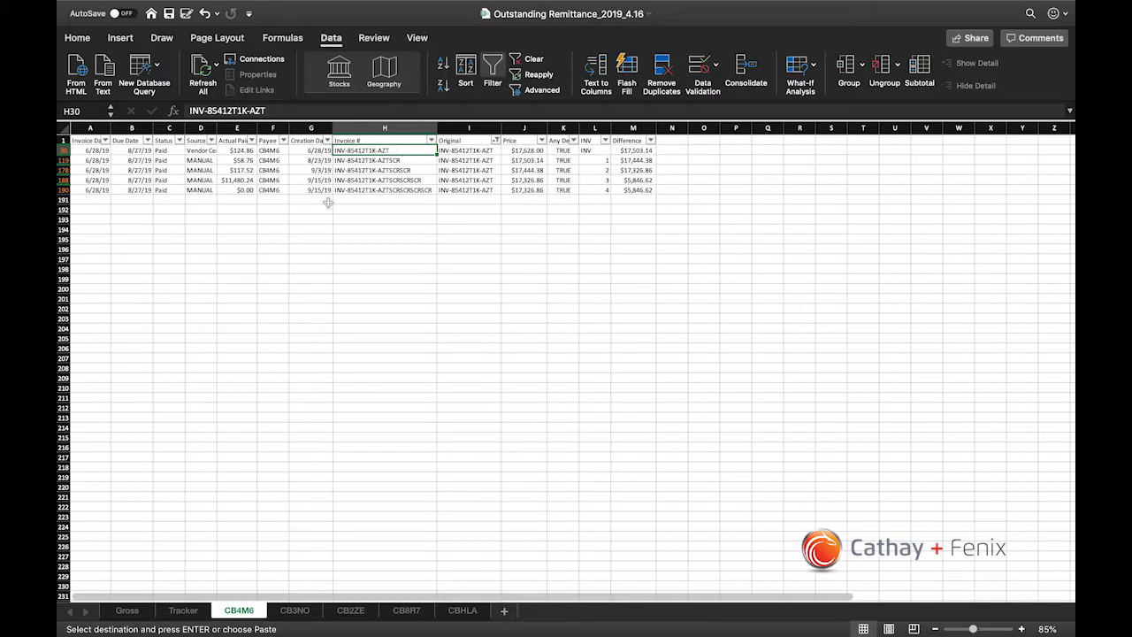
left_click(526, 150)
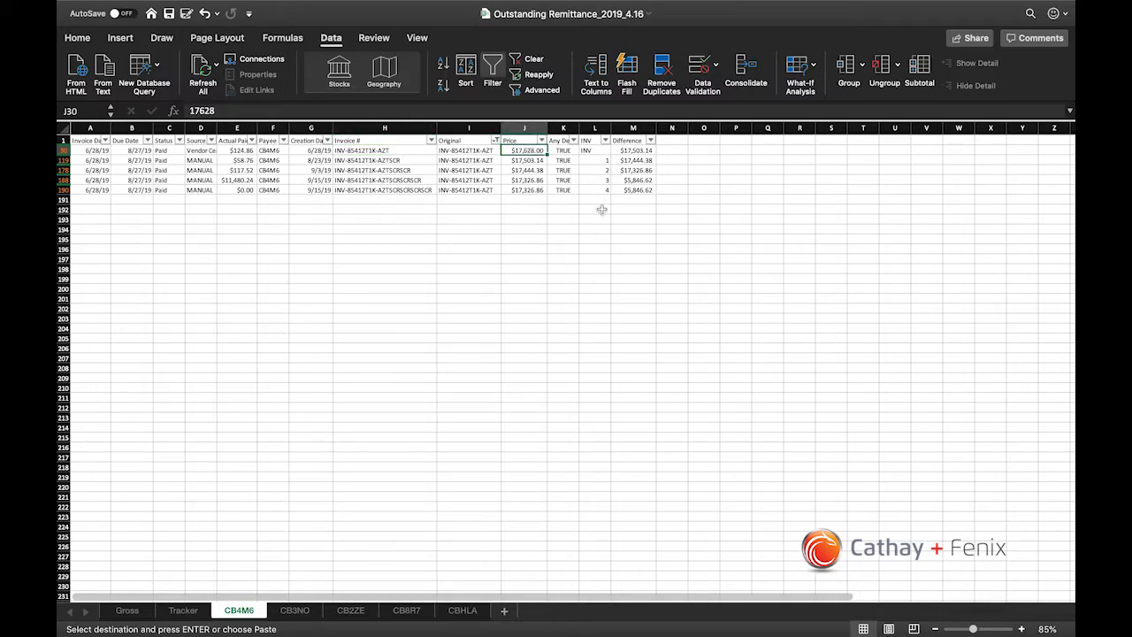
left_click(637, 190)
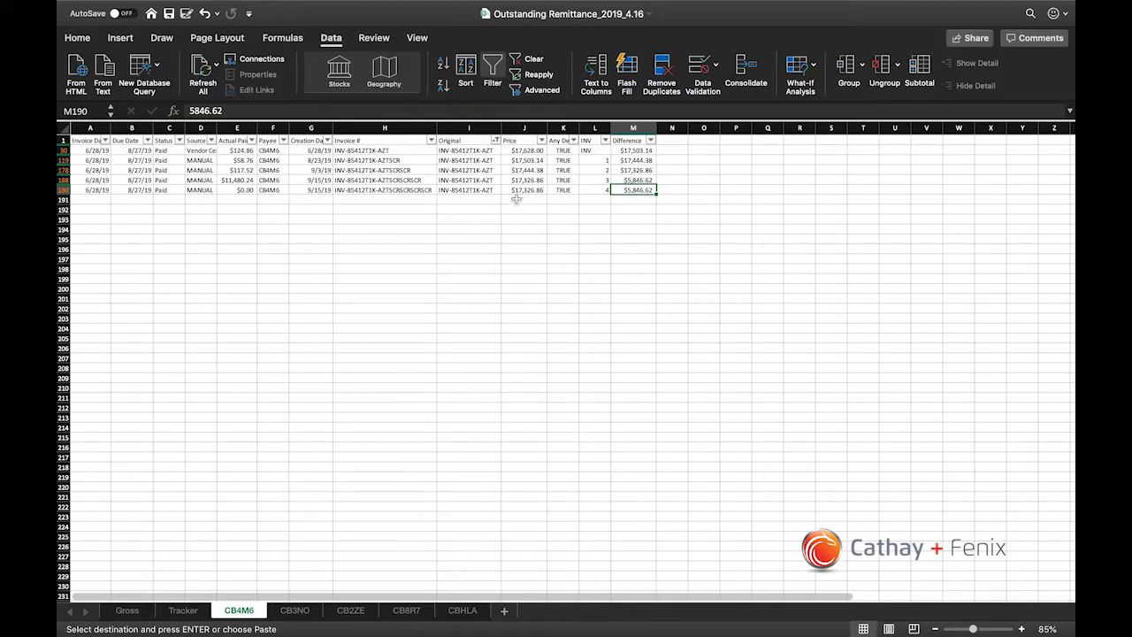
Step: Review the cells along row 190 of the filtered invoice and copy its Invoice # from H190
key("Left")
key("Left")
key("Left")
key("Left")
key("Left")
key("Left")
key("Left")
key("Left")
key("Left")
key("Left")
key("Left")
key("Left")
key("Right")
key("Right")
key("Right")
key("Right")
key("Right")
key("Right")
key("Right")
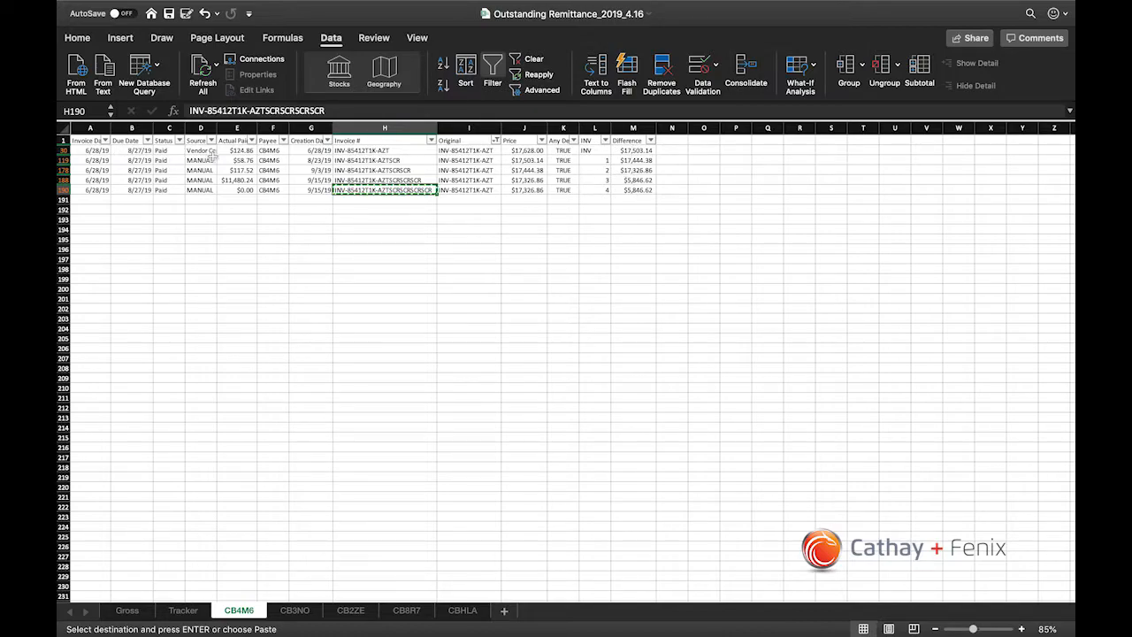
left_click(633, 192)
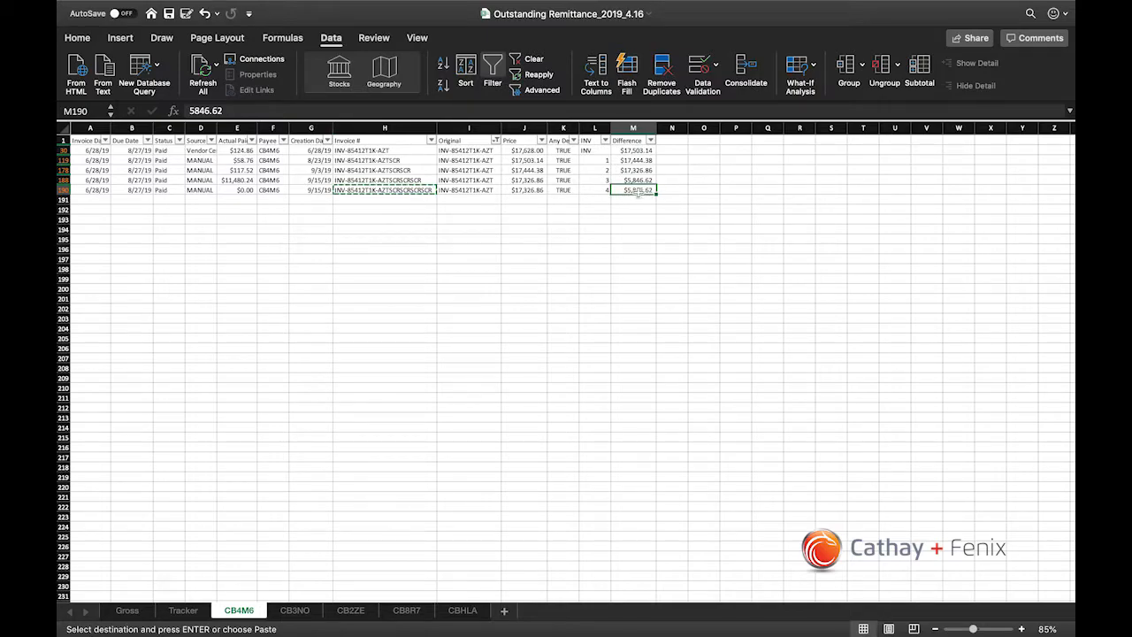
left_click(416, 191)
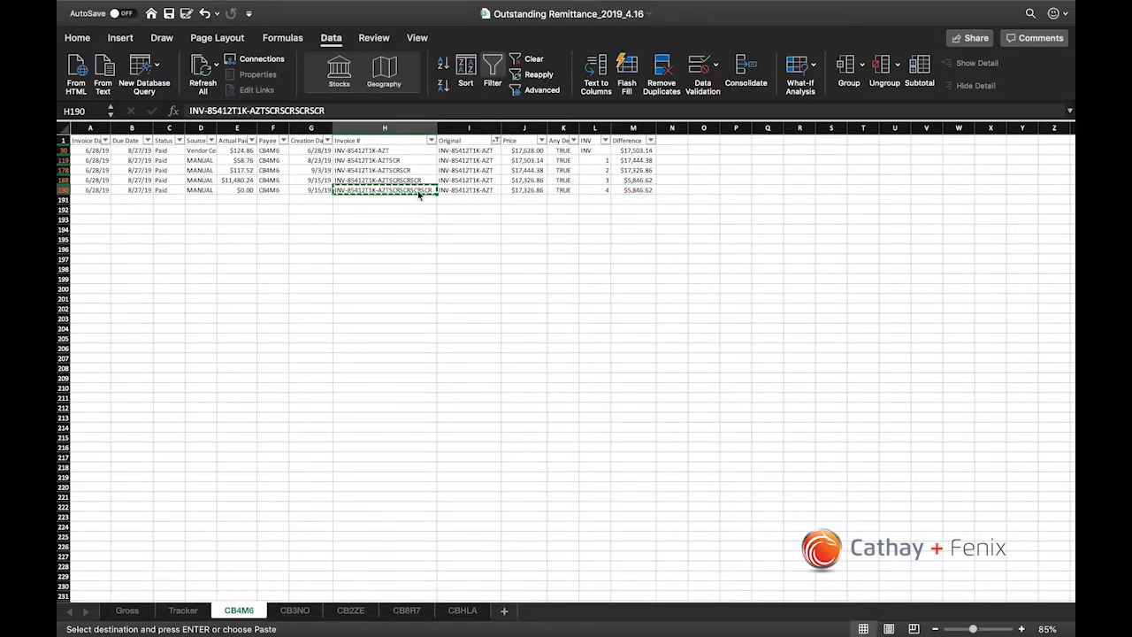
Step: Switch to Vendor Central in the browser and search the invoices for the copied invoice number
key("ctrl+Right")
left_click(373, 21)
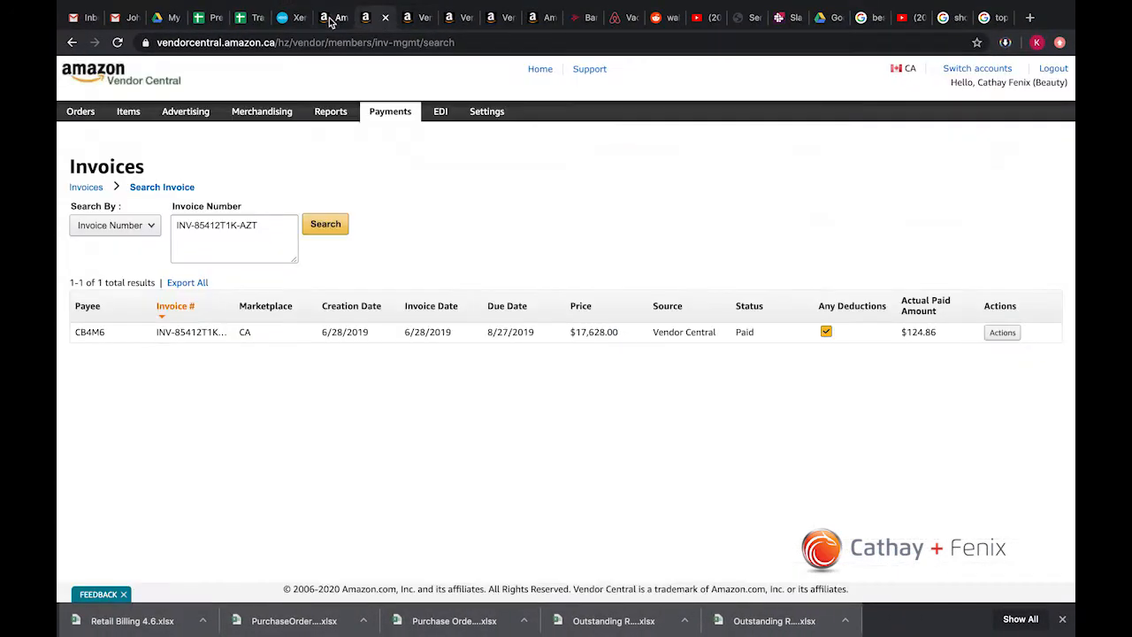
triple_click(245, 224)
type("INV-85412T1K-AZTSCRSCRSCRSCR")
left_click(312, 228)
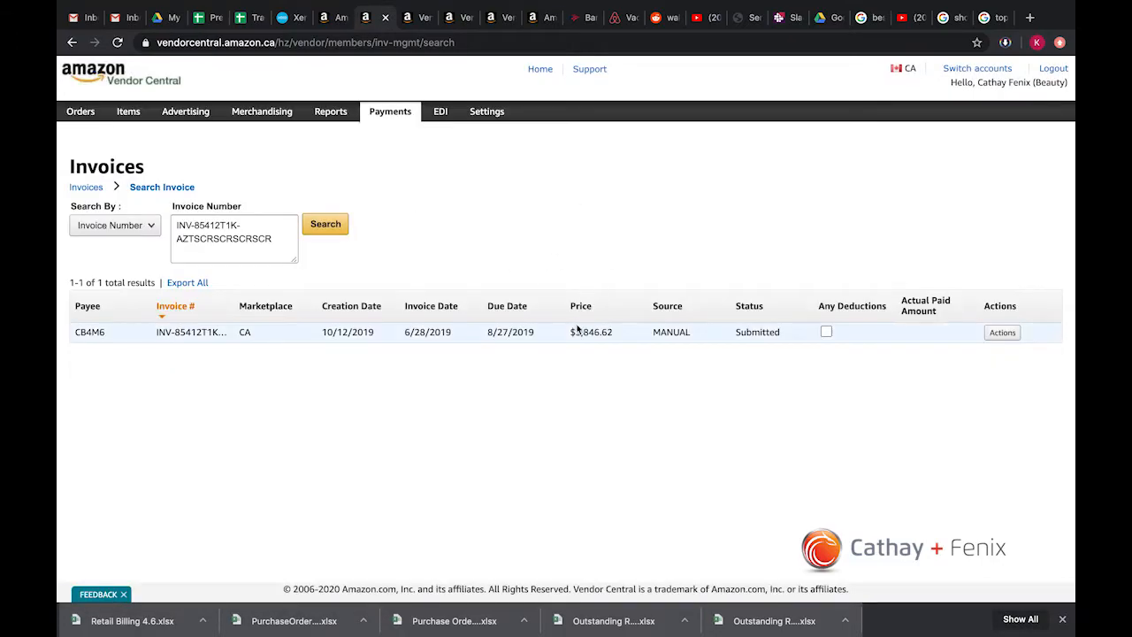
Step: Check the found invoice's status and price, and open its invoice details
left_click_drag(734, 332, 783, 332)
left_click(753, 334)
left_click_drag(580, 332, 659, 337)
left_click(1002, 333)
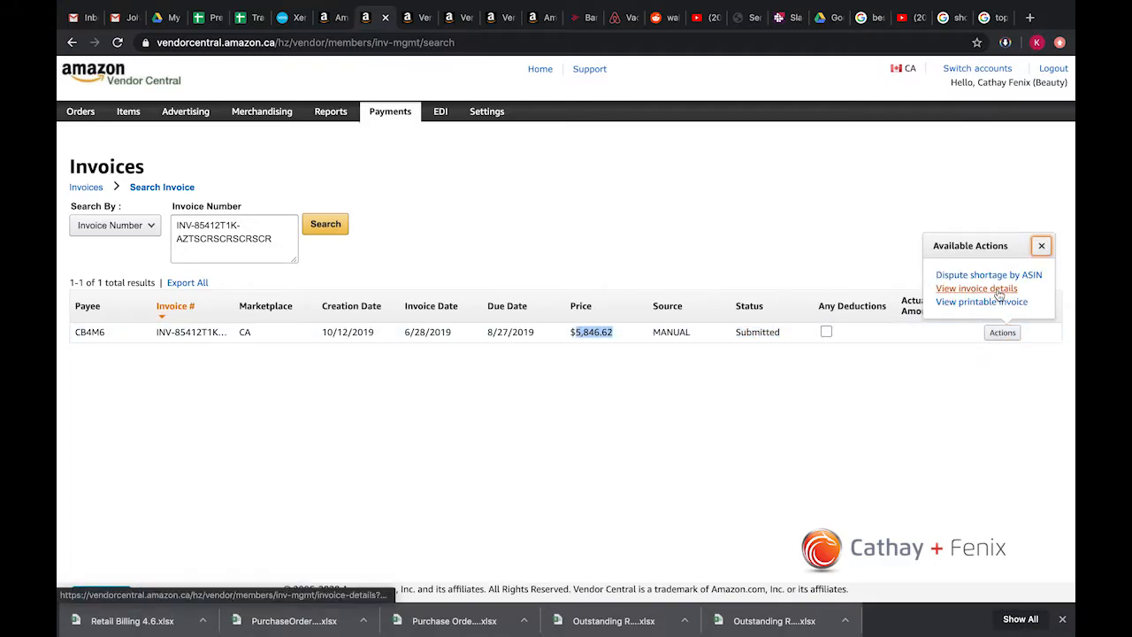
left_click(998, 290)
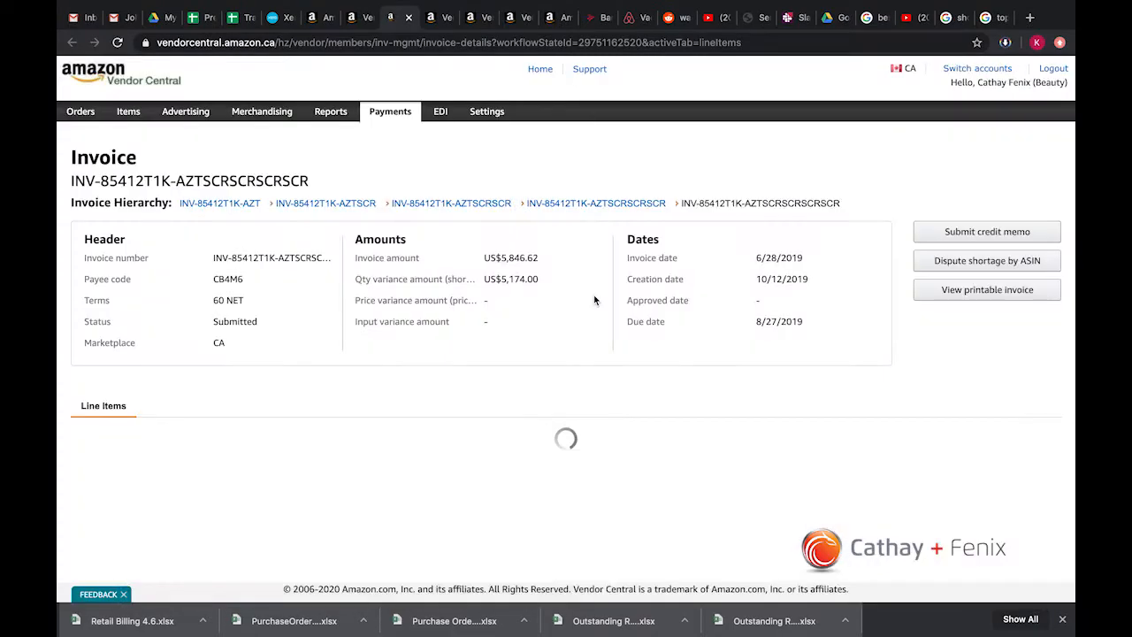
Step: Inspect the line item's quantity and shortage amount, and select its ASIN B0014P8L9W for copying
scroll(553, 325, "down", 1)
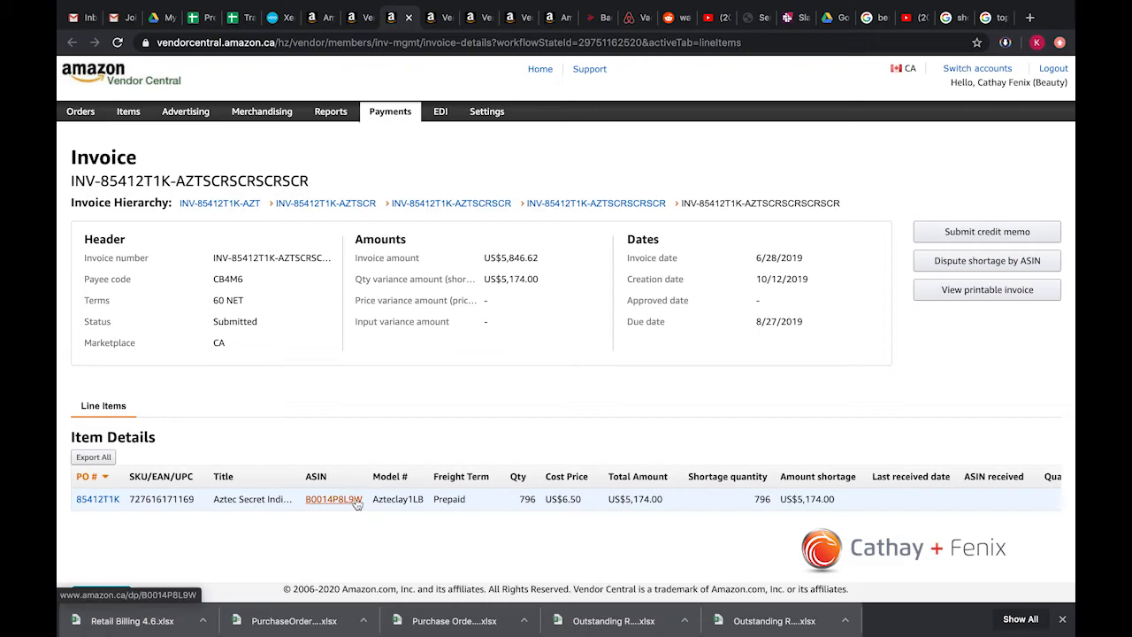
left_click_drag(516, 501, 543, 503)
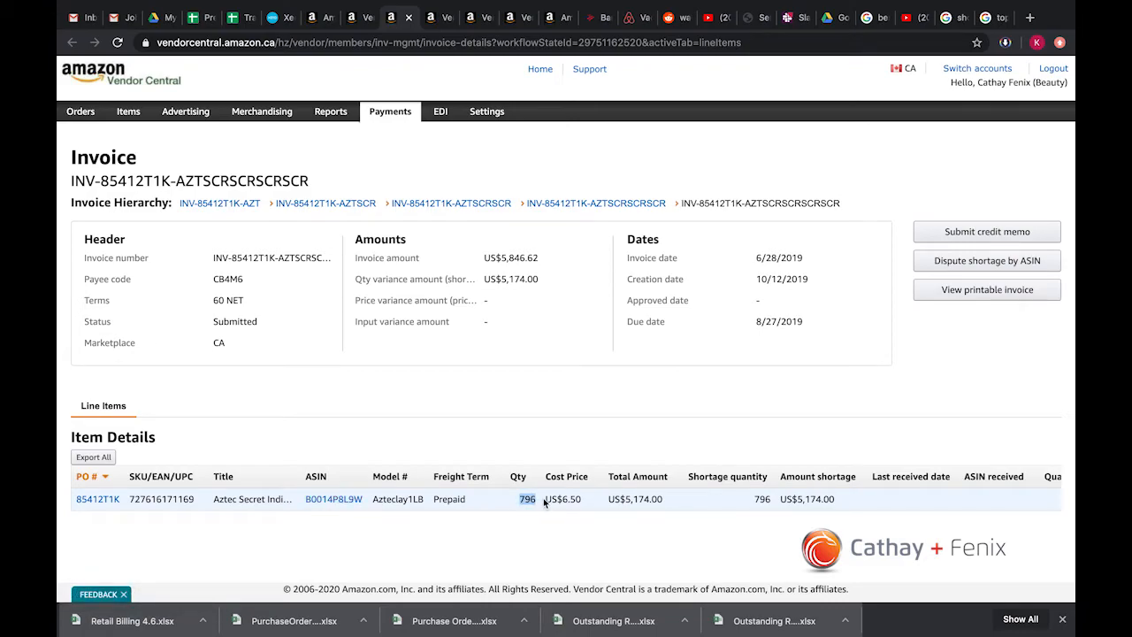
left_click_drag(795, 501, 817, 501)
left_click(457, 497)
left_click_drag(517, 501, 532, 501)
left_click_drag(363, 501, 304, 499)
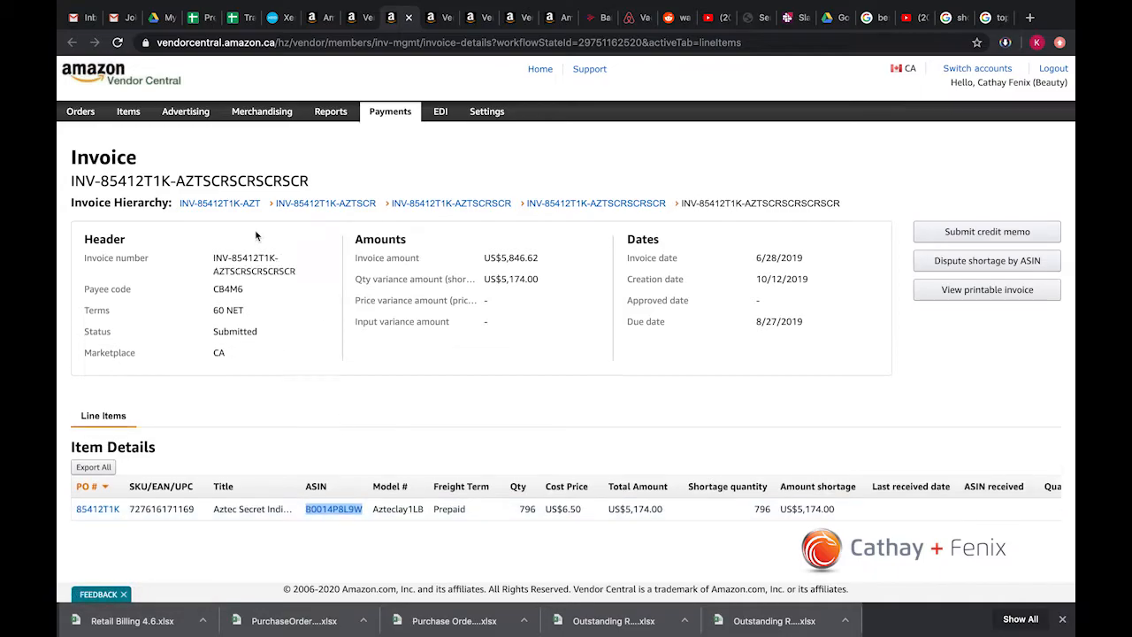
Step: Return to the Vendor Central orders tab, open Purchase Orders and search for ASIN B0014P8L9W
key("ctrl+shift+Tab")
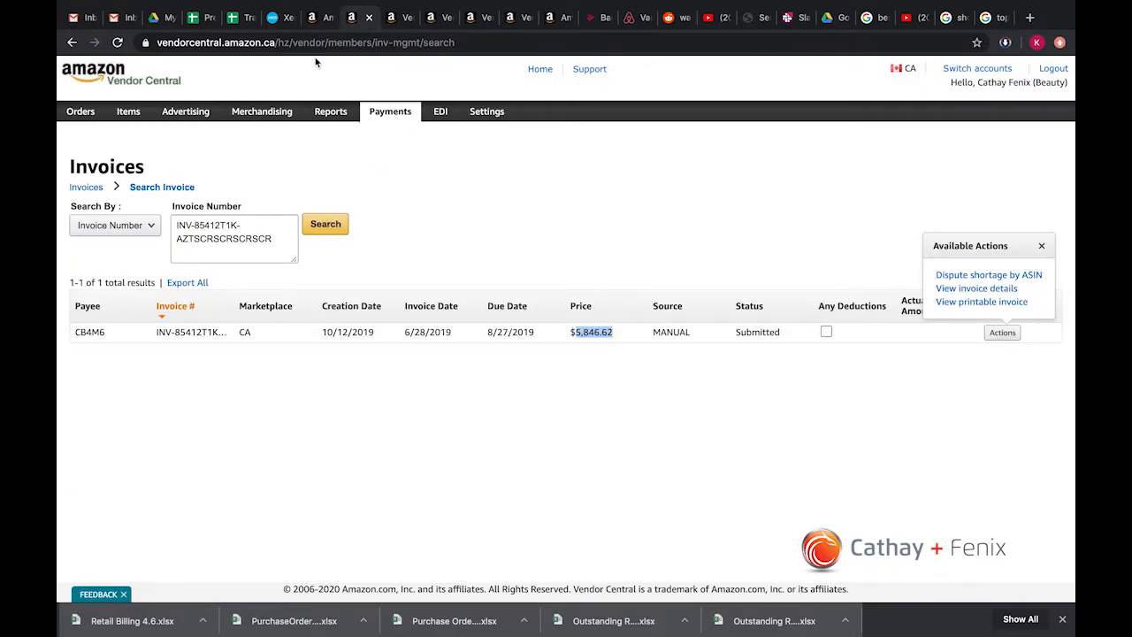
left_click(319, 17)
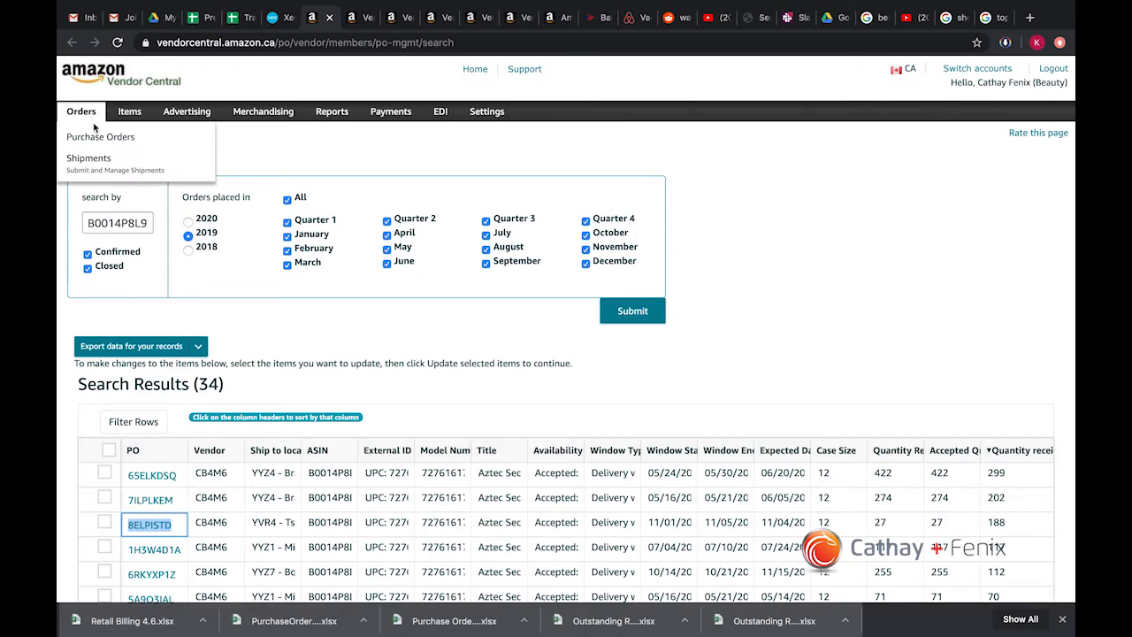
left_click(97, 138)
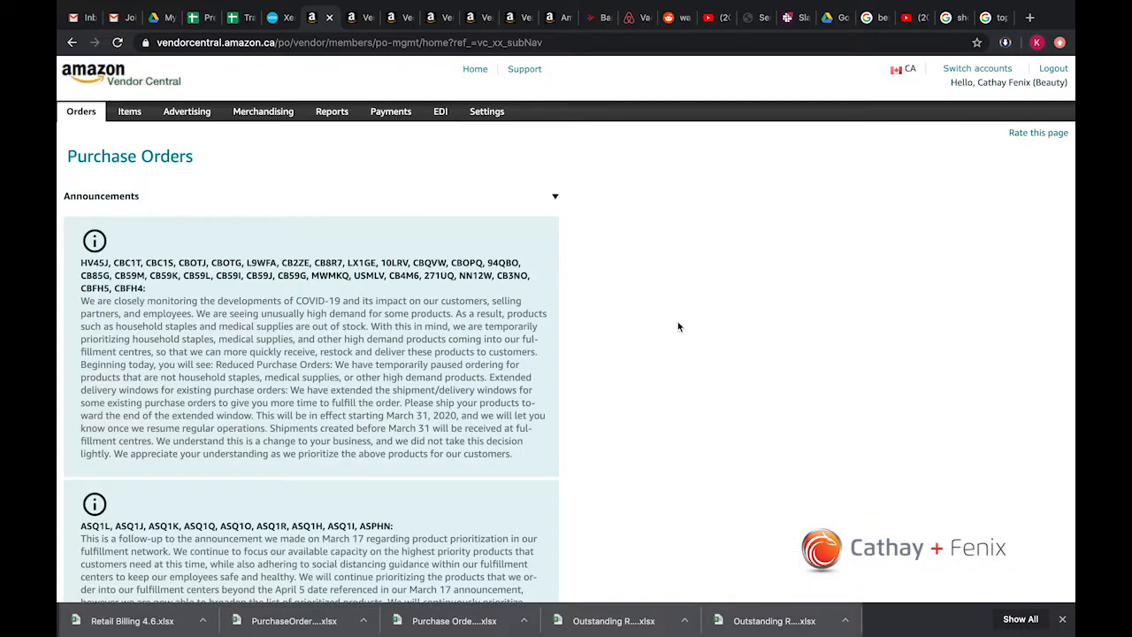
scroll(677, 327, "down", 5)
left_click(725, 363)
left_click(813, 364)
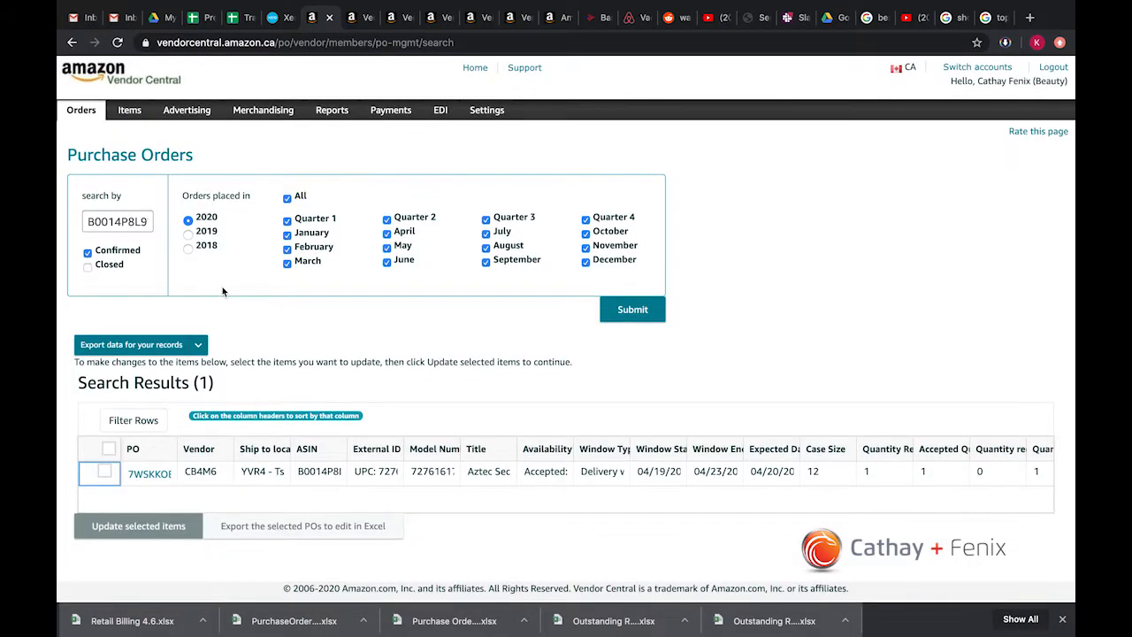
Step: Include closed orders, limit the purchase order search to 2019 and submit it again
left_click(88, 269)
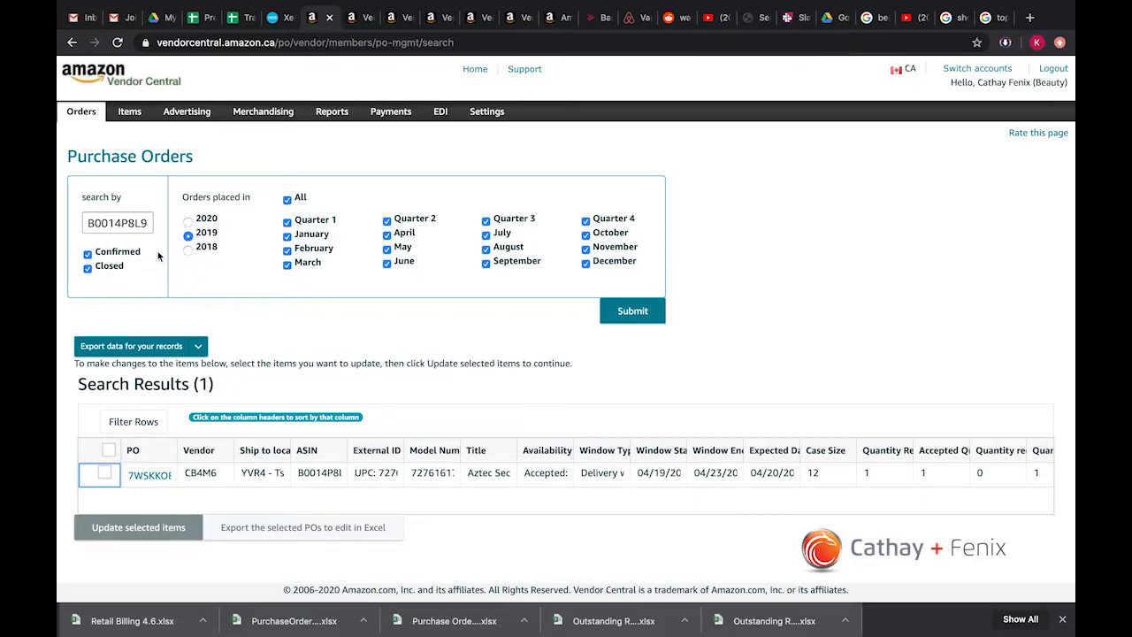
left_click(630, 315)
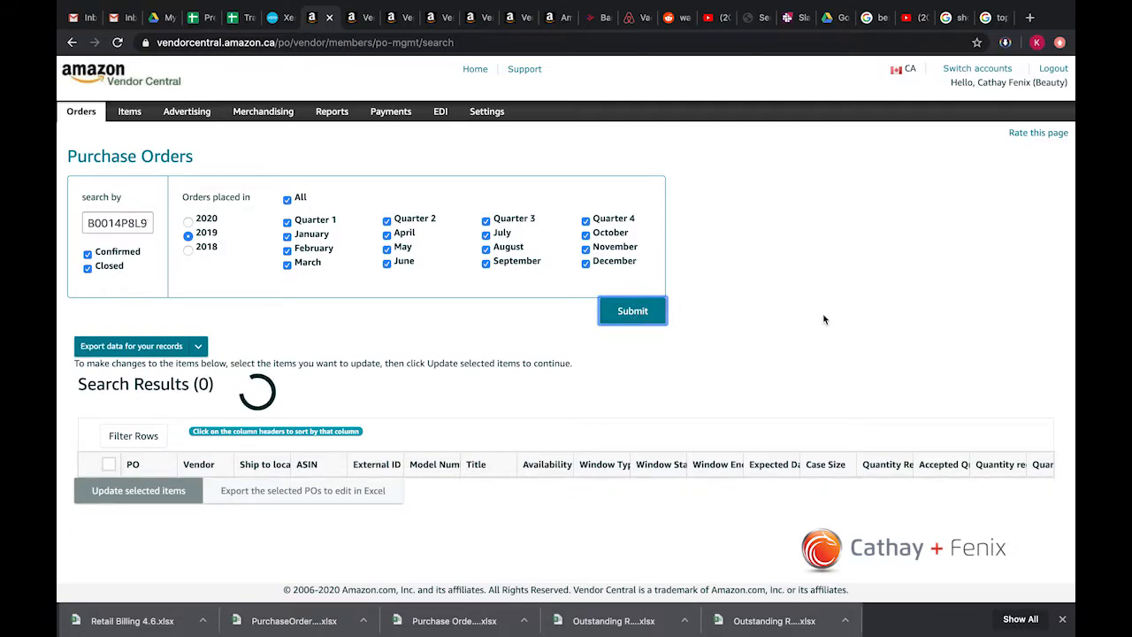
scroll(824, 319, "down", 3)
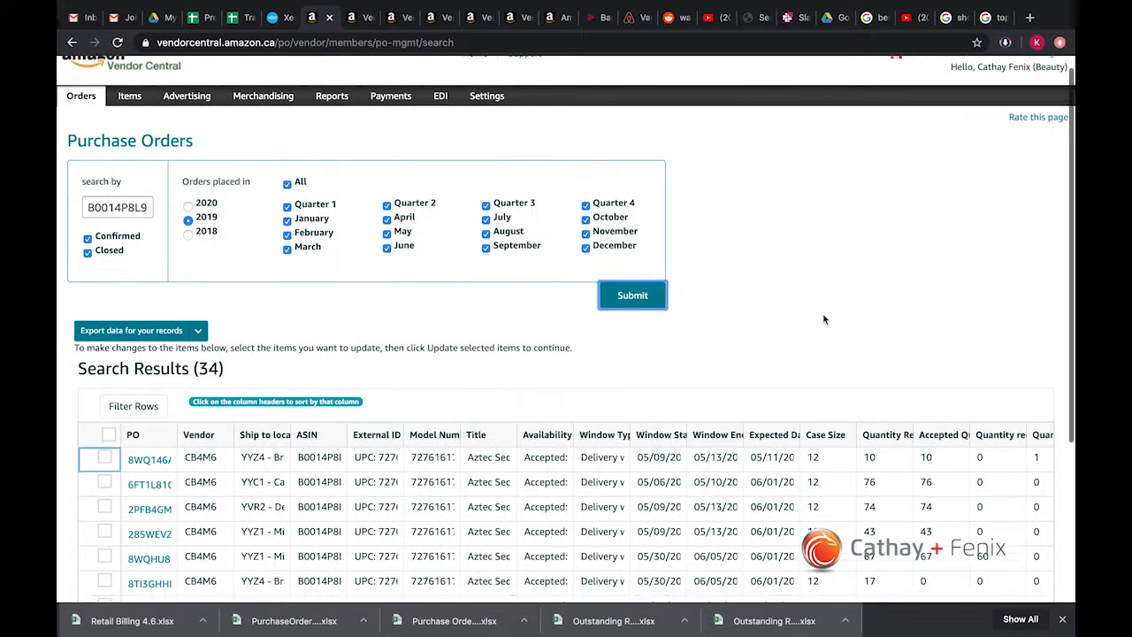
scroll(824, 319, "down", 2)
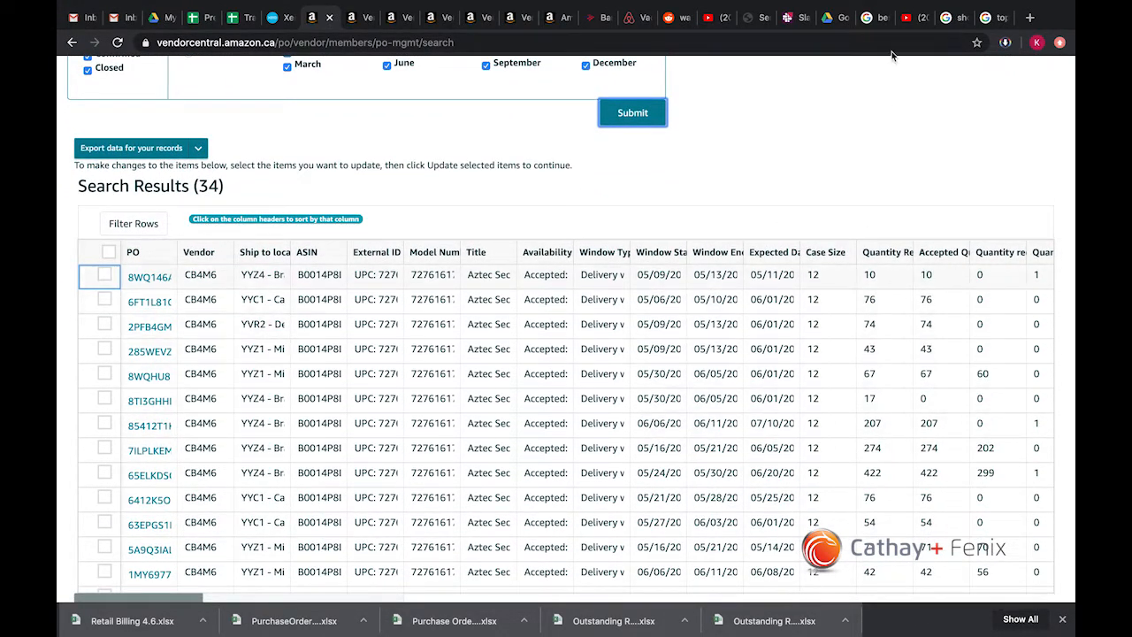
Step: Sort the purchase orders by quantity received in descending order and review the received quantities against the accepted ones
left_click(993, 253)
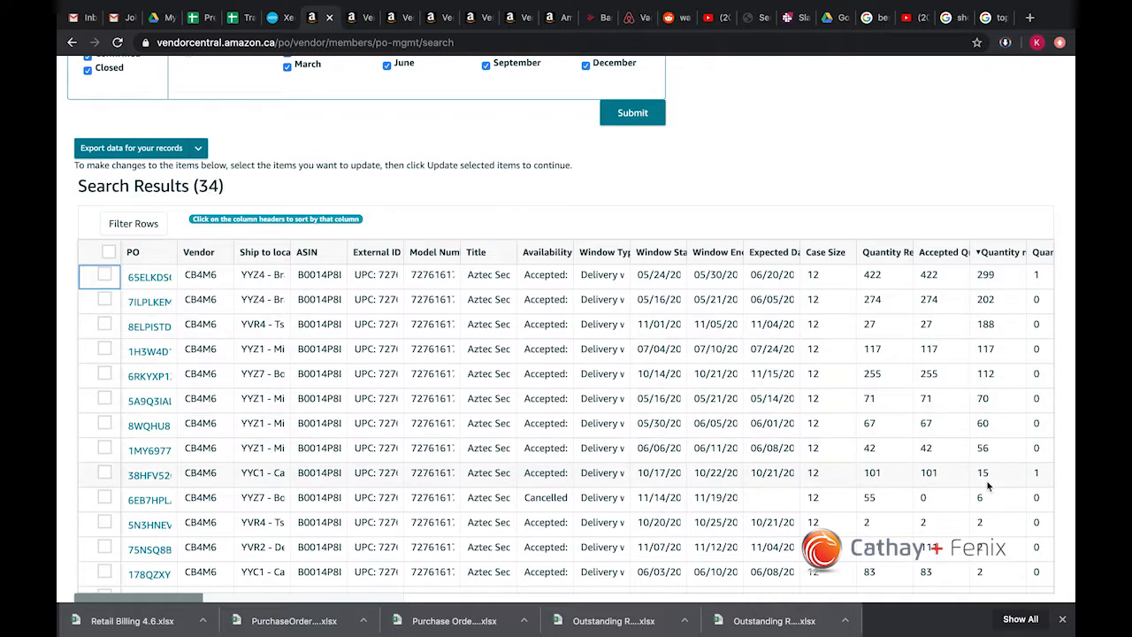
scroll(991, 482, "down", 5)
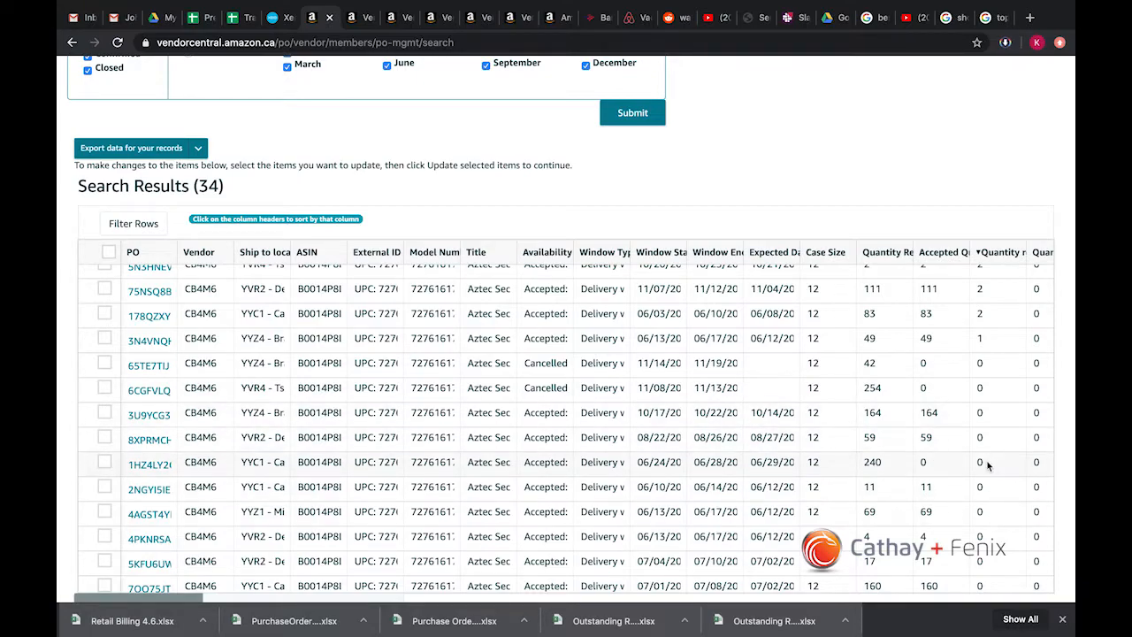
scroll(989, 473, "up", 8)
scroll(939, 230, "down", 3)
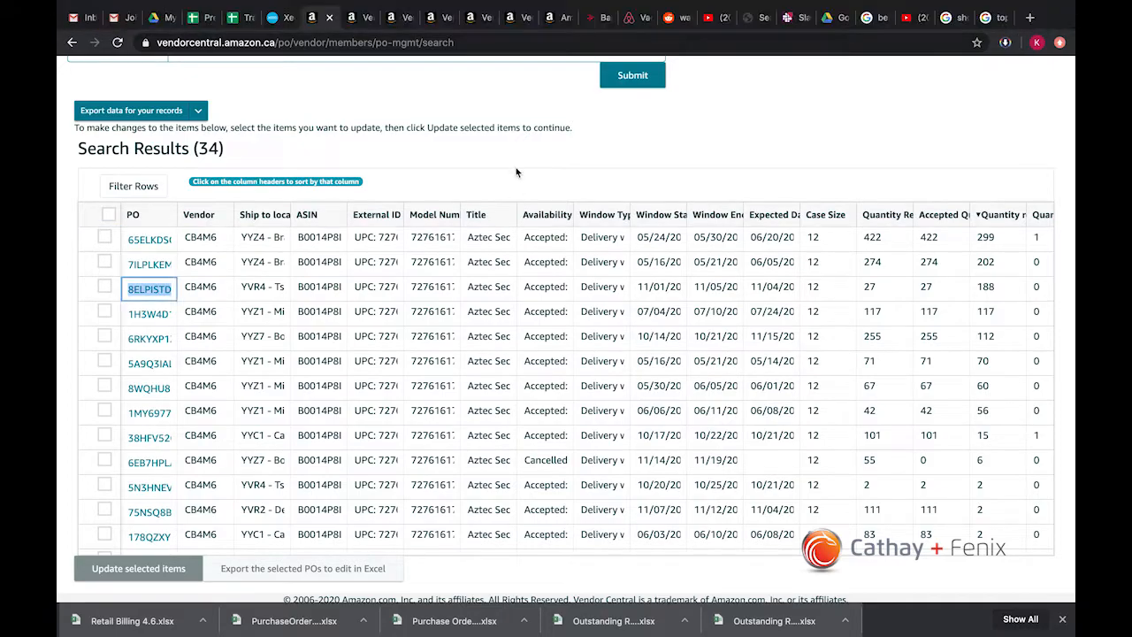
left_click(517, 166)
scroll(509, 178, "up", 2)
scroll(496, 241, "down", 1)
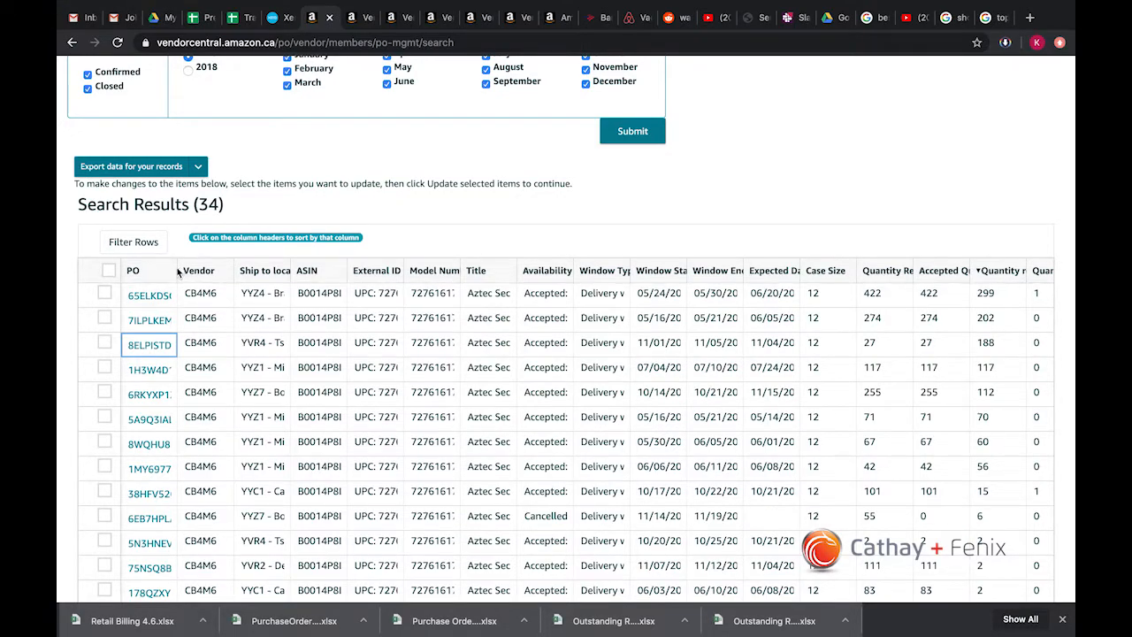
Step: Widen the PO column, copy the first listed PO number and search the Xero invoices for it with the suffix -azt
left_click_drag(176, 270, 129, 297)
key("ctrl+c")
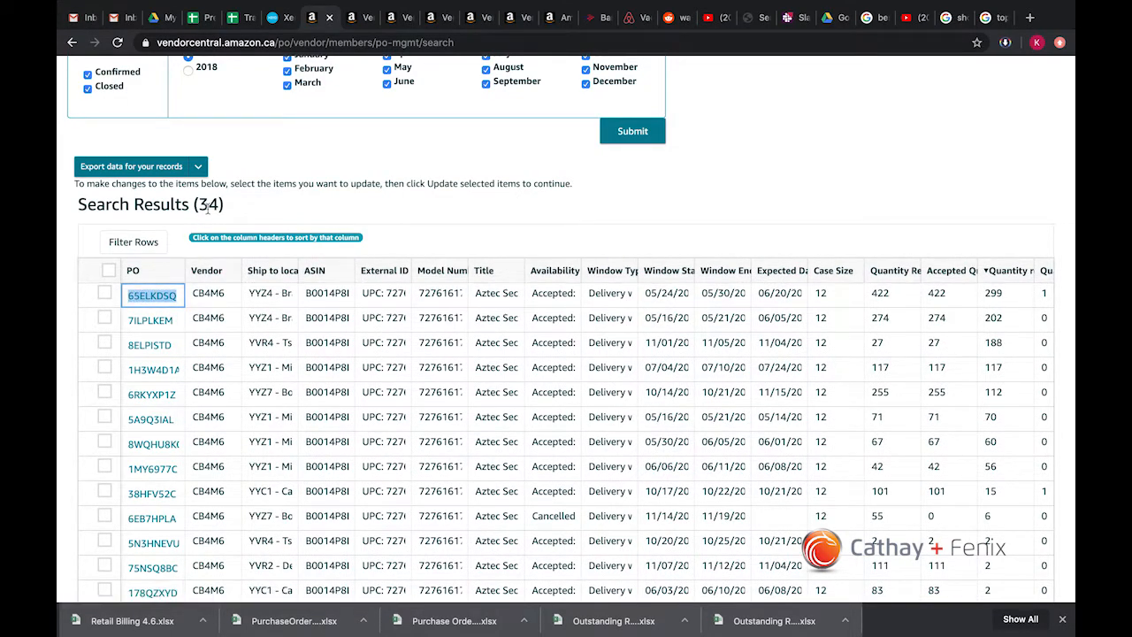
left_click(279, 16)
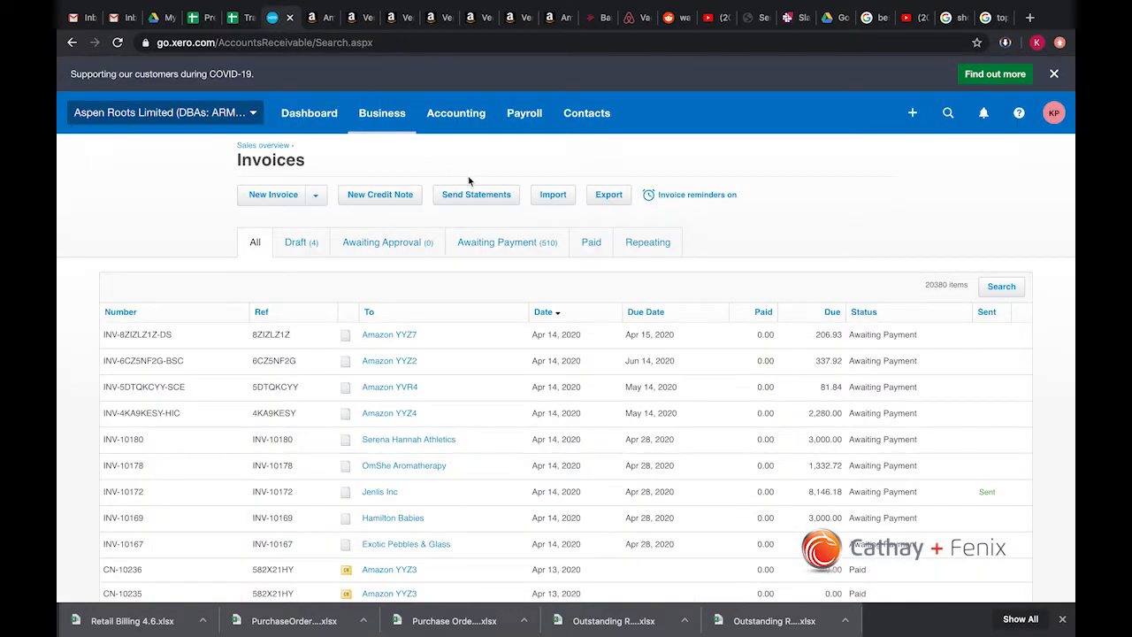
left_click(1003, 285)
key("ctrl+v")
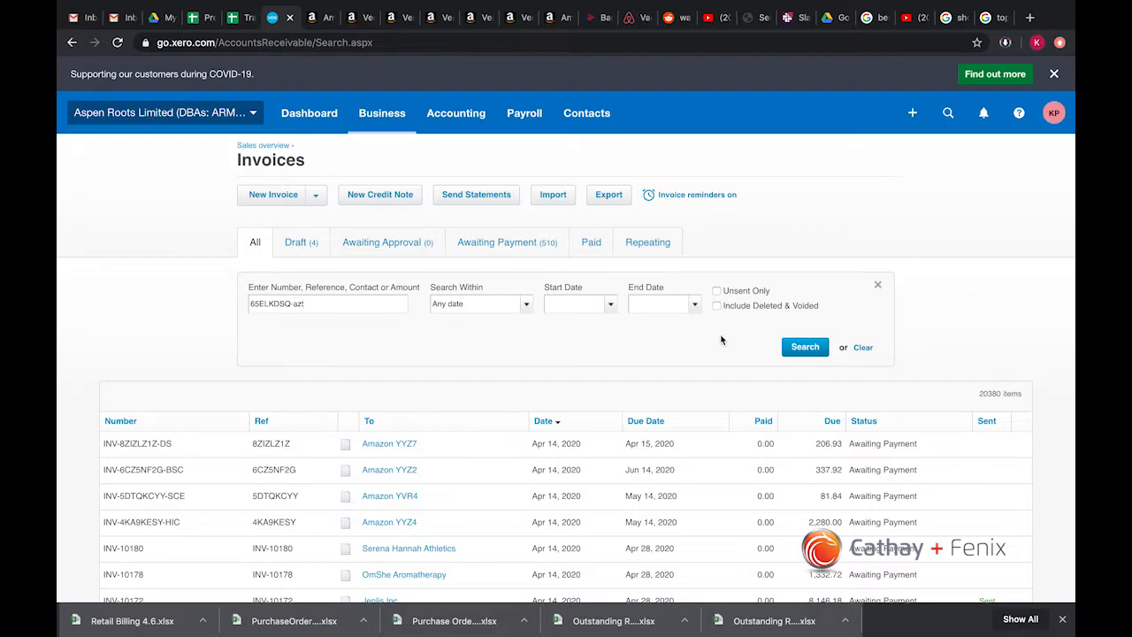
left_click(788, 350)
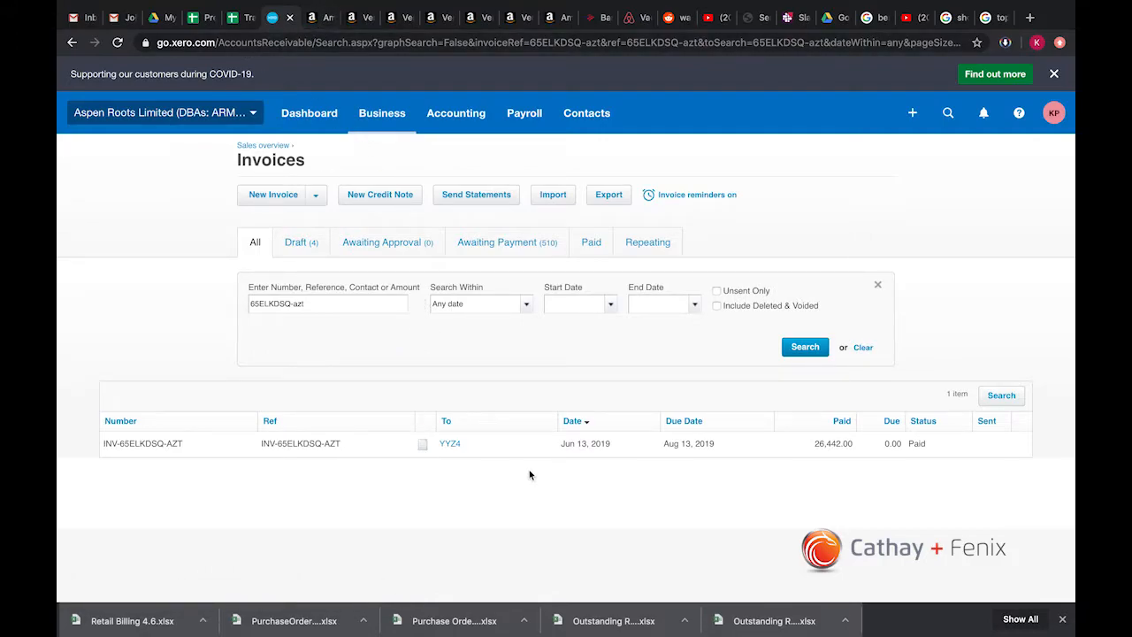
Step: Copy the second listed PO number from the Vendor Central results and search the Xero invoices for it with the suffix -azt
left_click(361, 18)
left_click(323, 19)
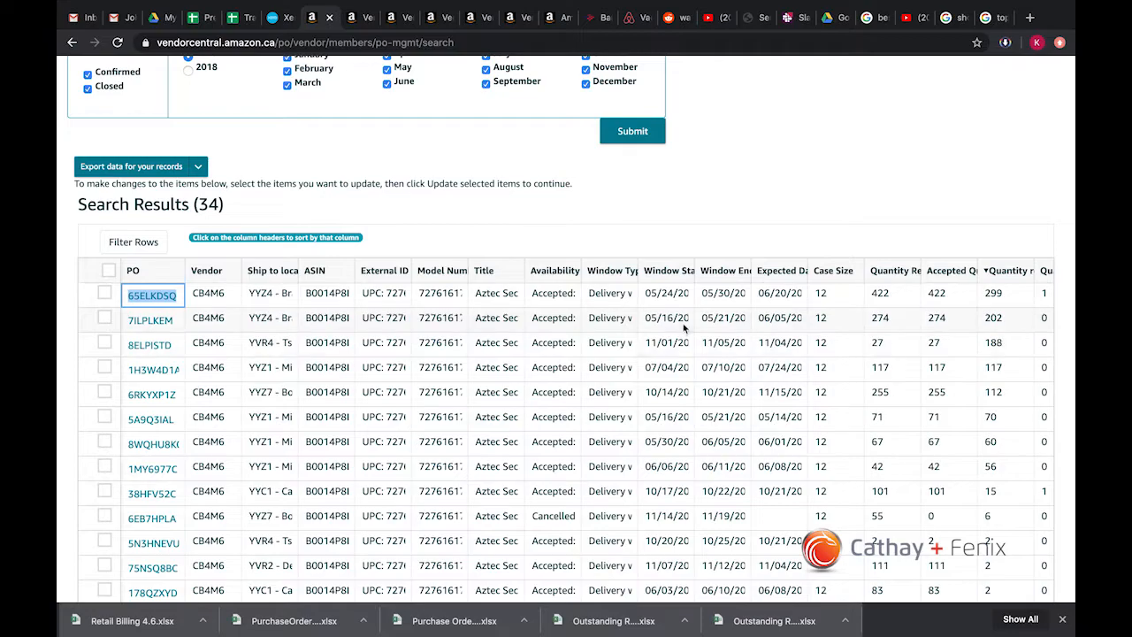
left_click_drag(180, 321, 130, 323)
key("super+c")
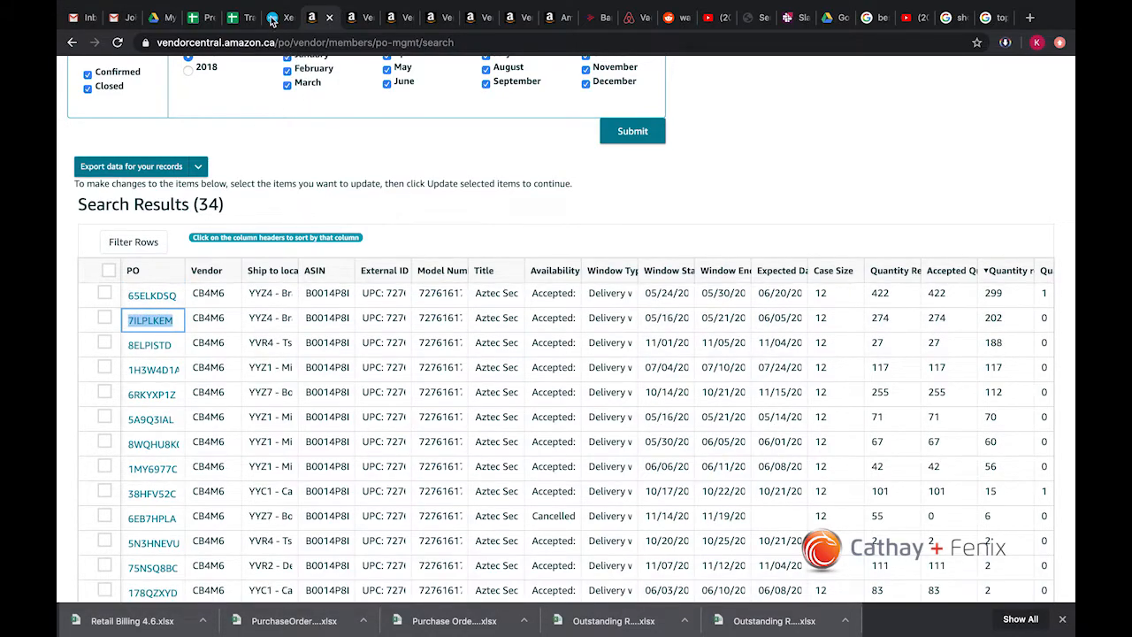
left_click(273, 17)
triple_click(353, 303)
key("super+v")
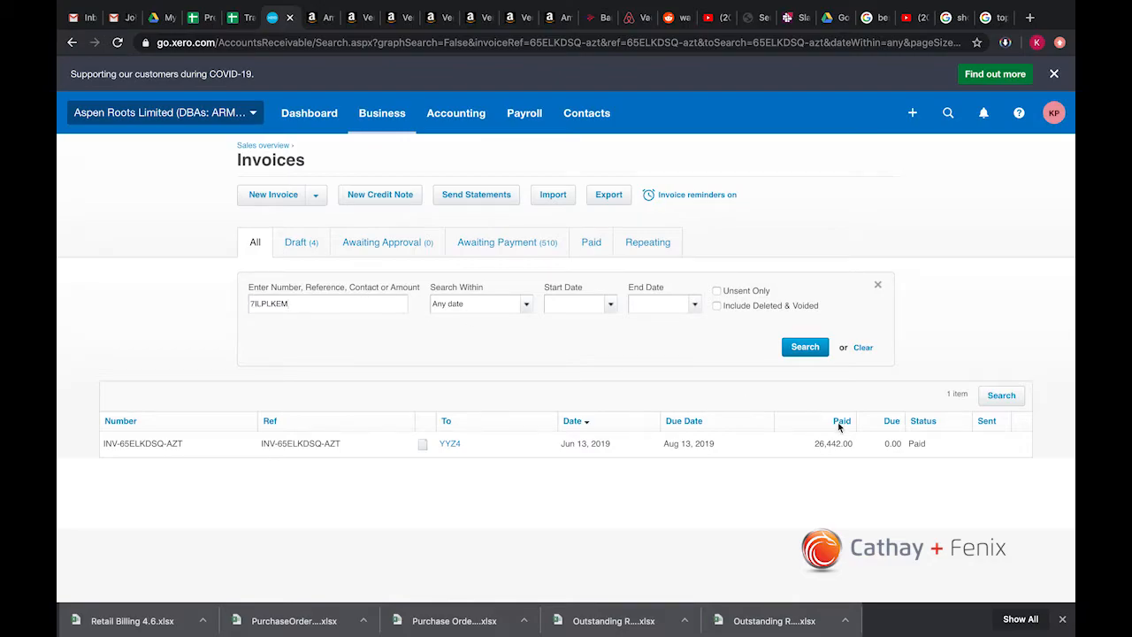
left_click(805, 348)
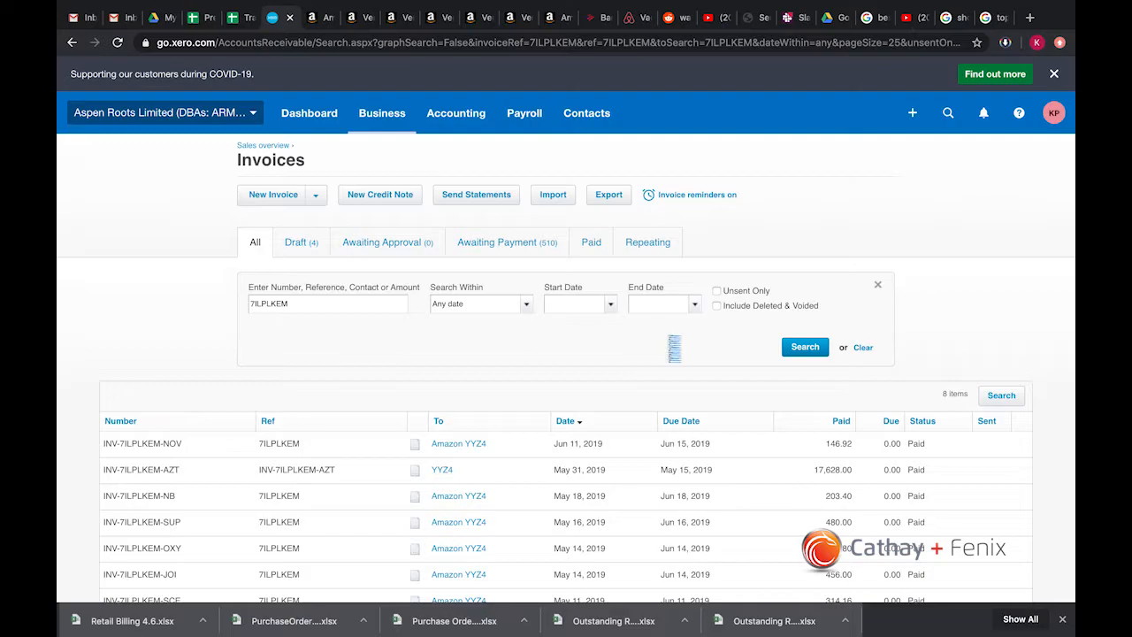
scroll(403, 343, "down", 2)
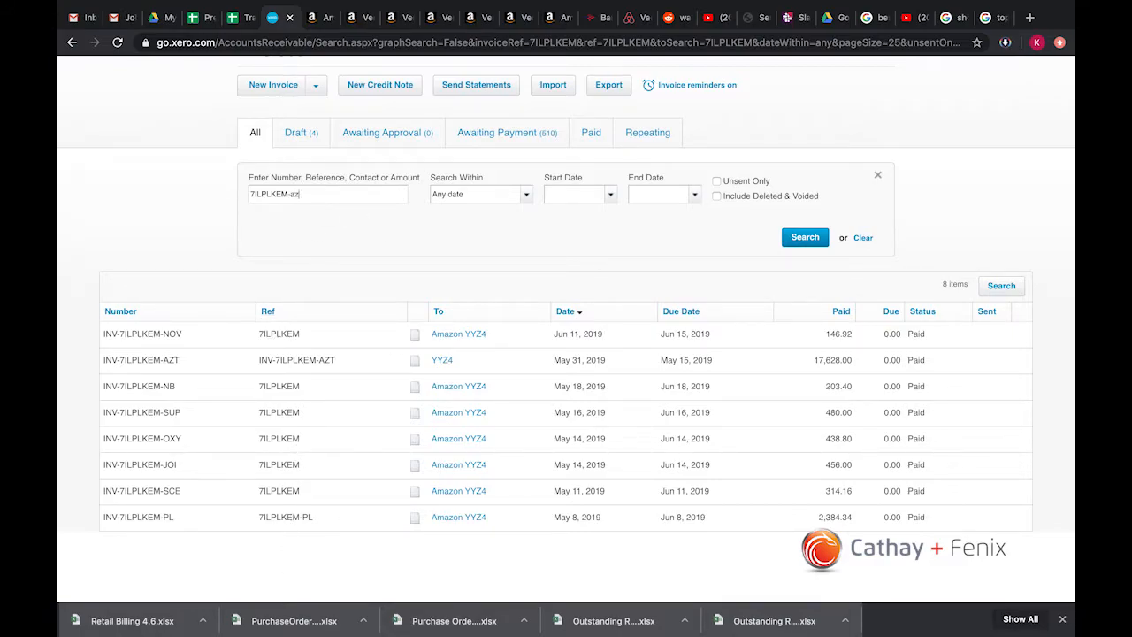
key("Return")
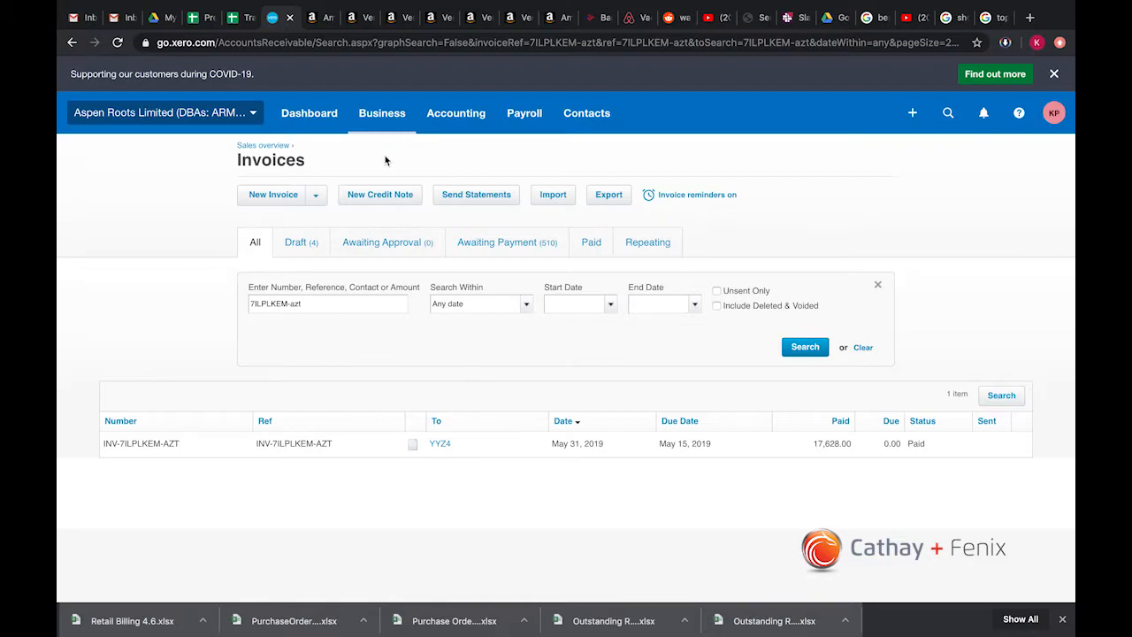
Step: Copy the third listed PO number from the Vendor Central results and search the Xero invoices for it with the suffix -azt
left_click(357, 20)
left_click(322, 19)
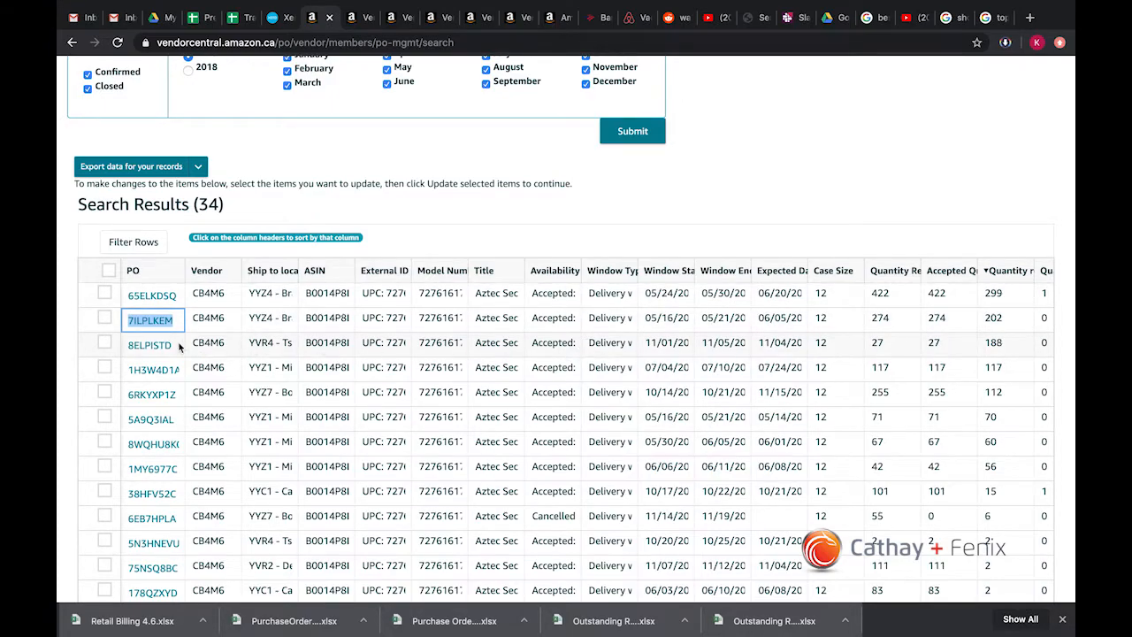
left_click_drag(181, 345, 130, 345)
key("ctrl+c")
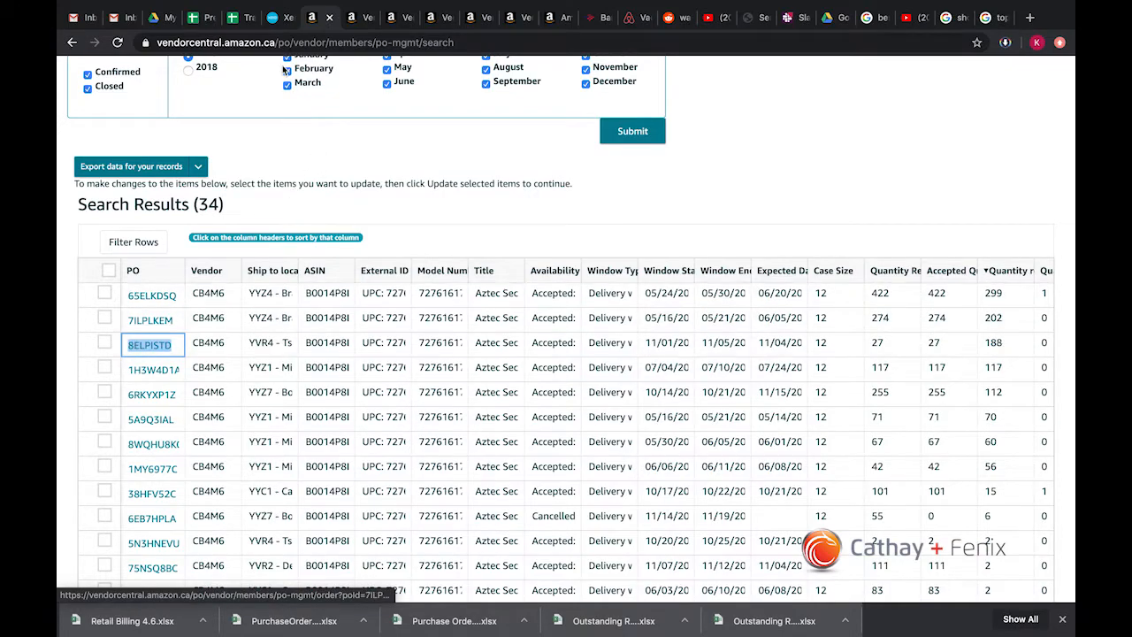
left_click(282, 18)
triple_click(336, 303)
key("ctrl+v")
type("-azt")
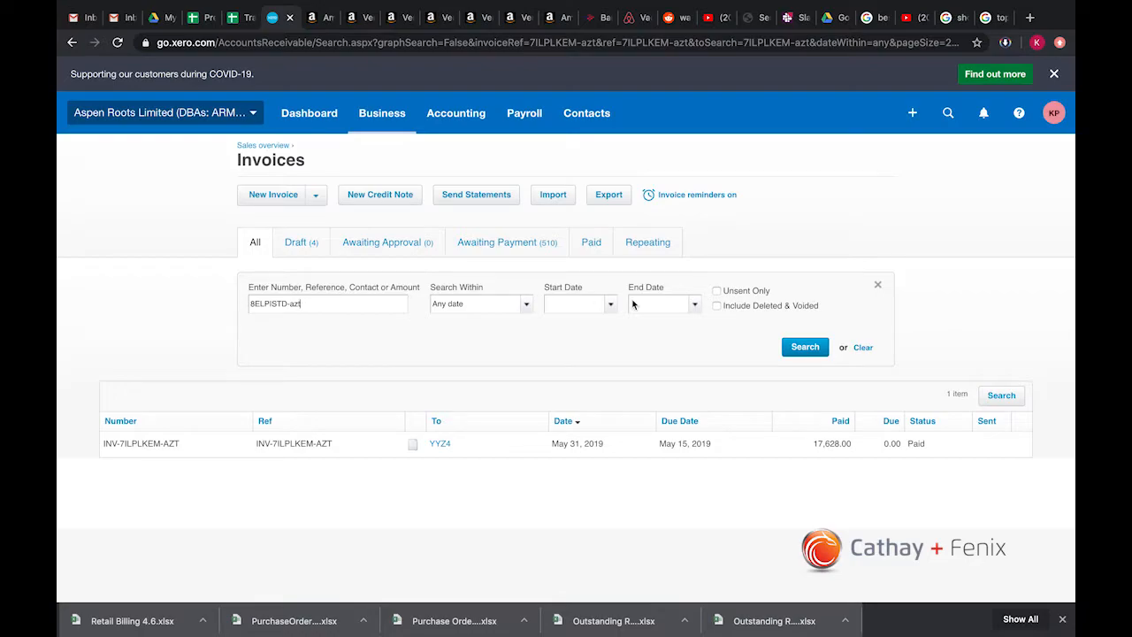
left_click(807, 349)
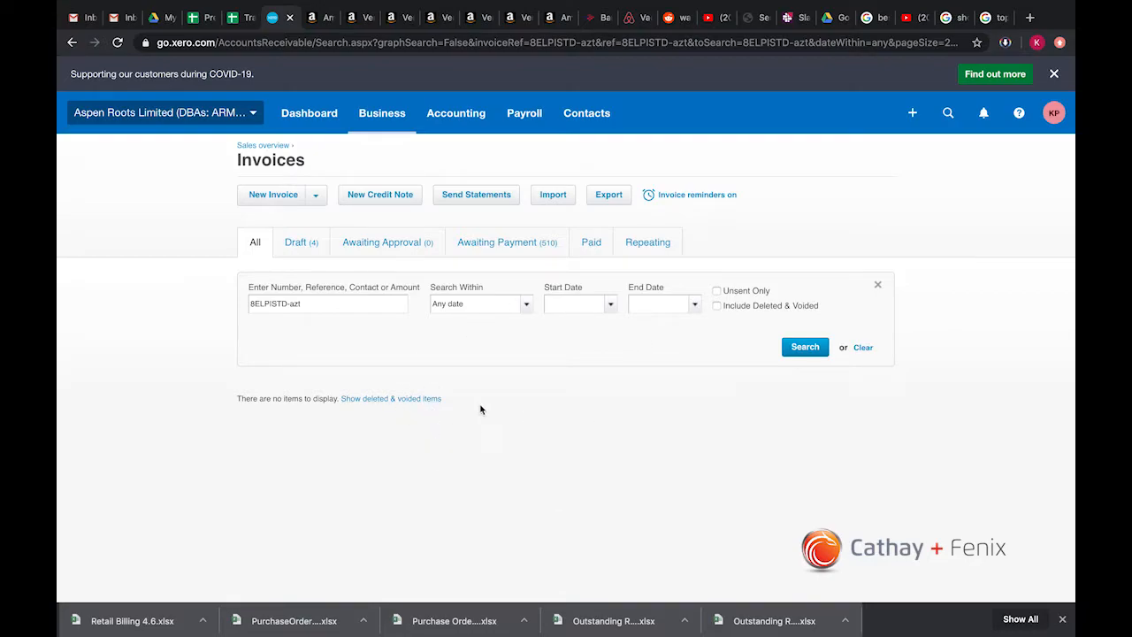
Step: Return to the Vendor Central purchase orders and compare the third PO's received quantity with its requested quantity
left_click(360, 25)
left_click(319, 18)
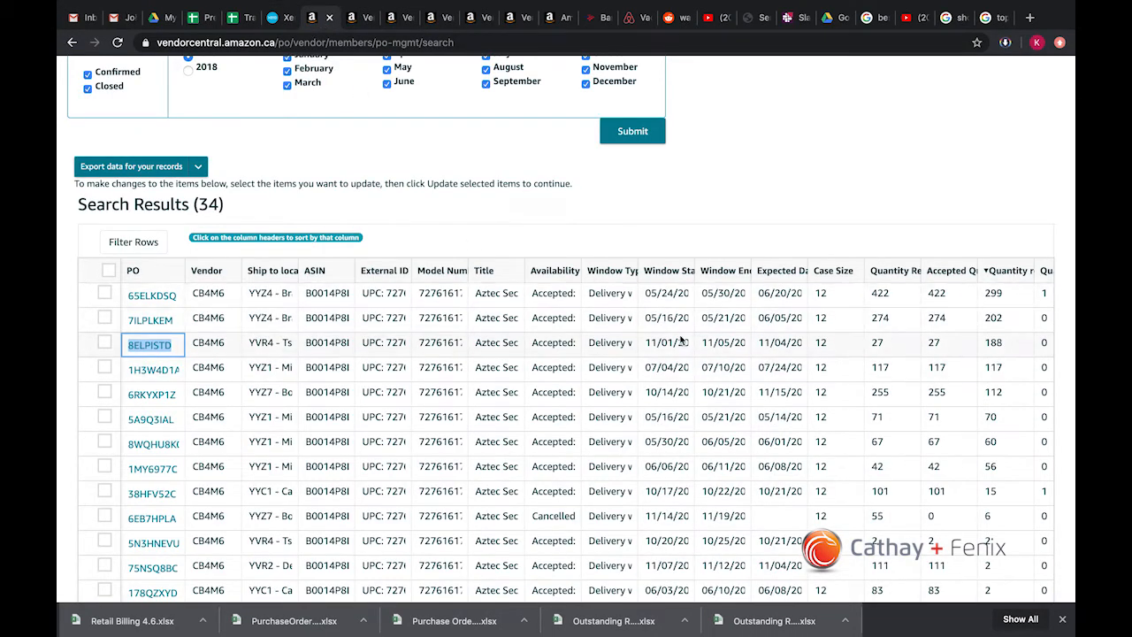
left_click_drag(1019, 352, 987, 349)
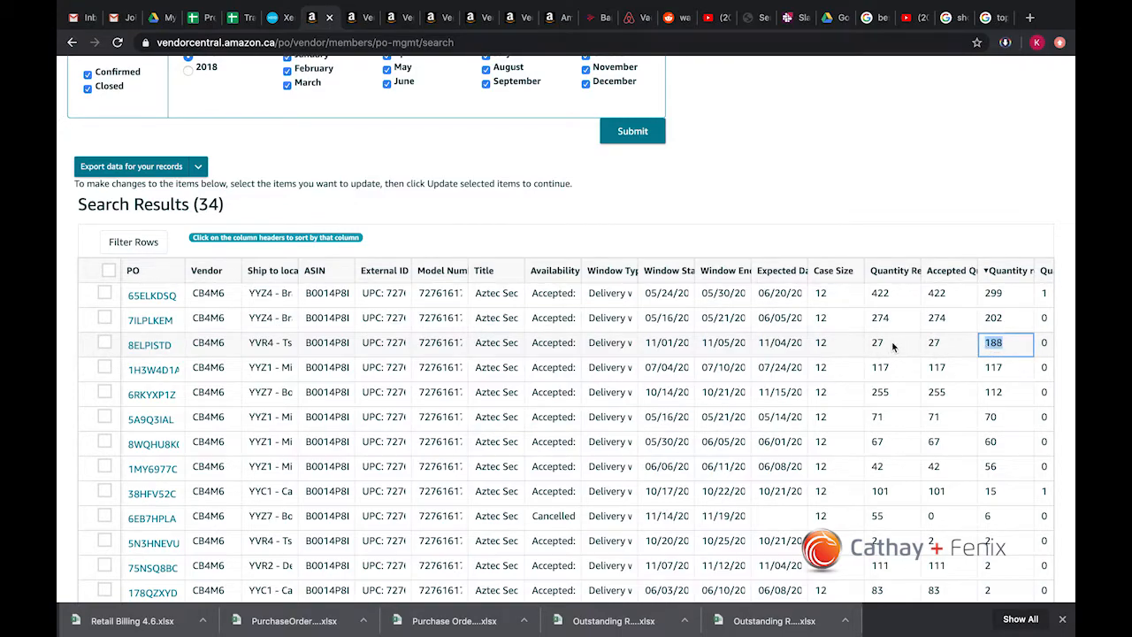
left_click_drag(878, 345, 874, 347)
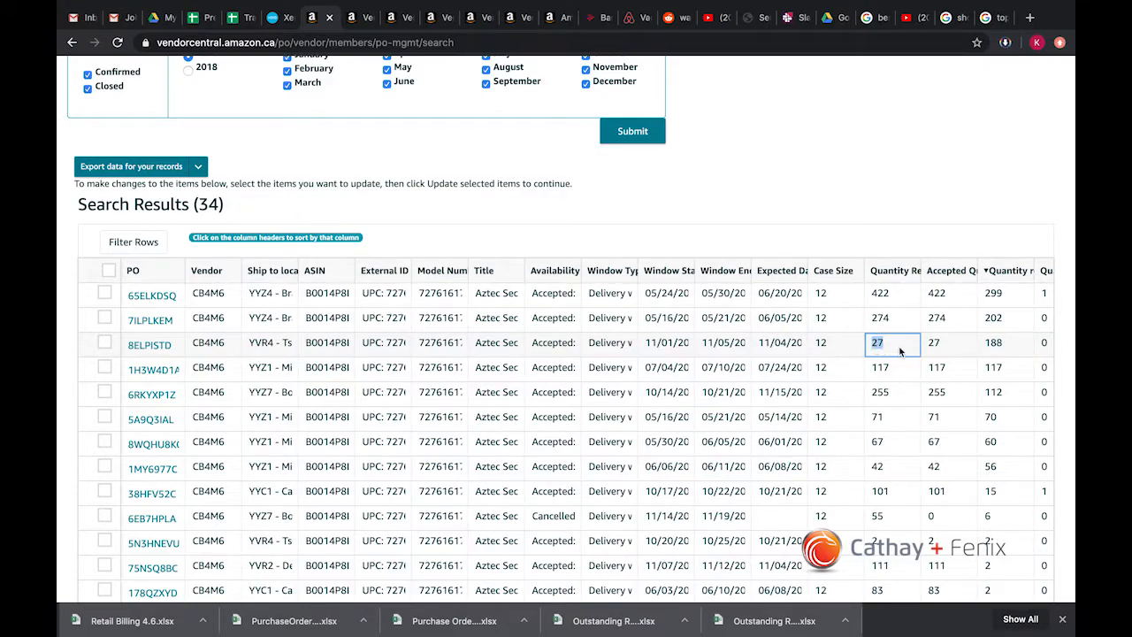
left_click(901, 351)
left_click(992, 346)
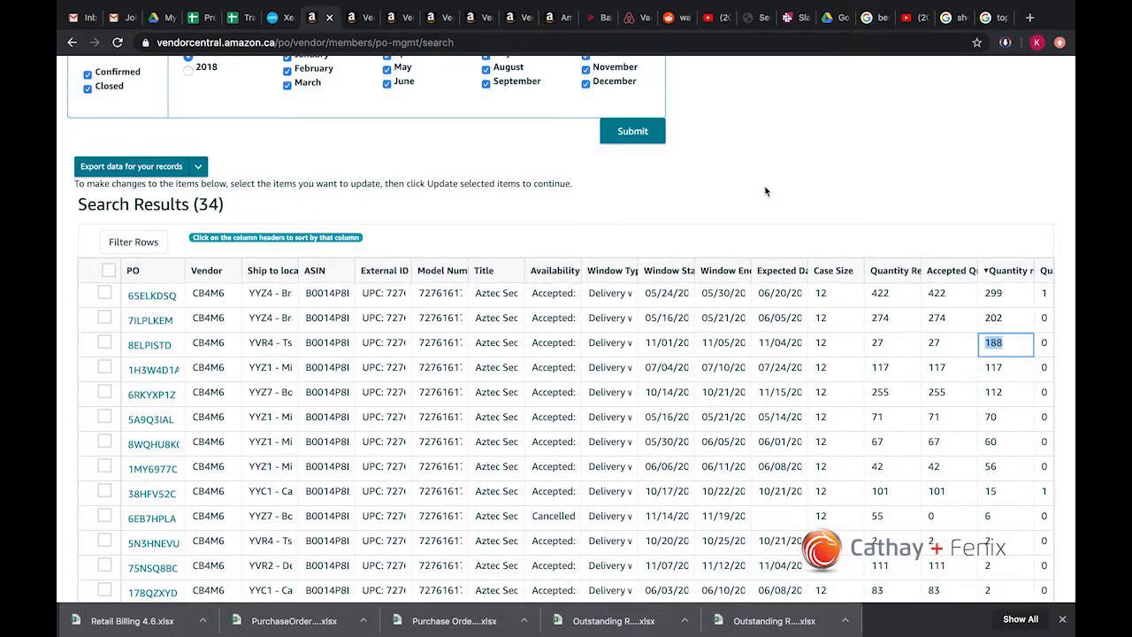
Step: Check the last Difference amount on the workbook's CB4M6 sheet against the third PO's received quantity in Vendor Central
key("ctrl+Right")
left_click(631, 191)
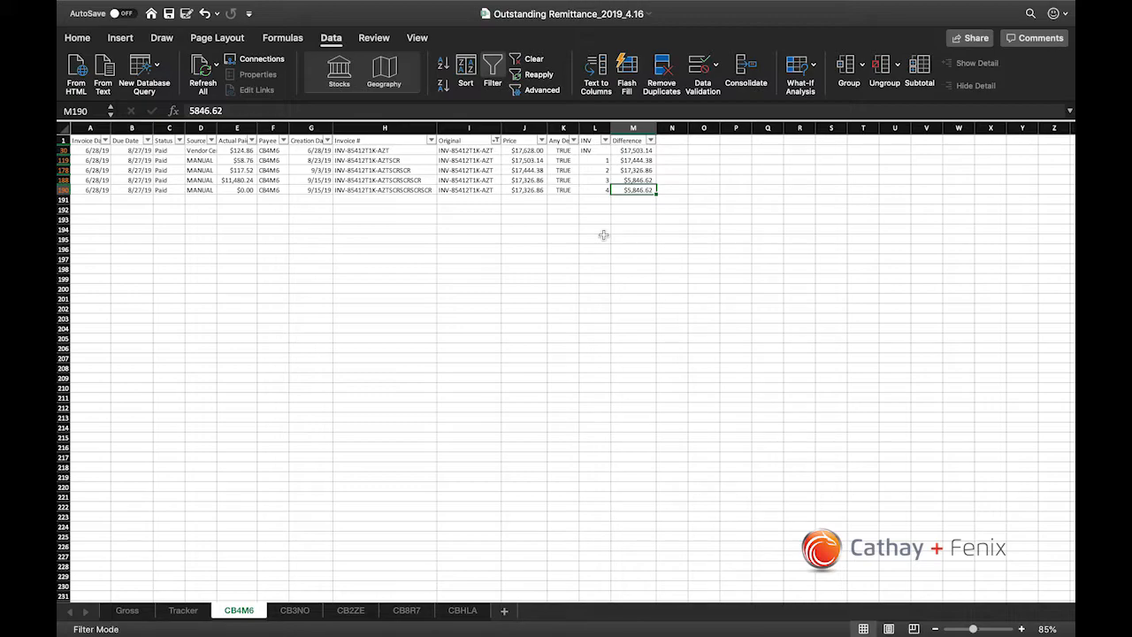
key("ctrl+Left")
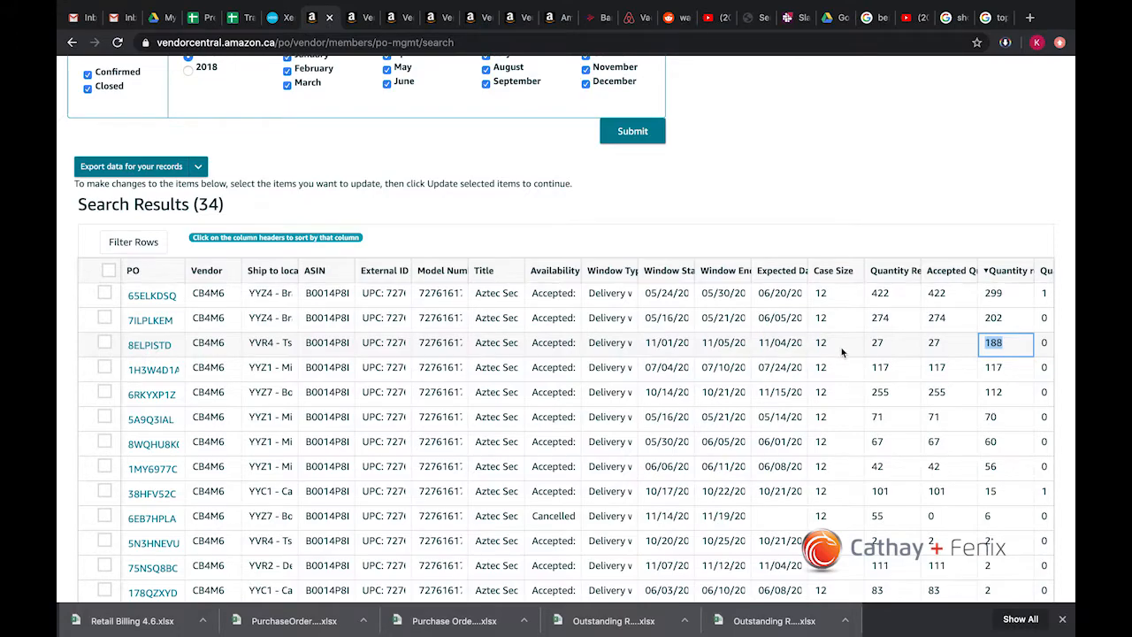
left_click(1013, 347)
left_click_drag(1007, 347, 988, 347)
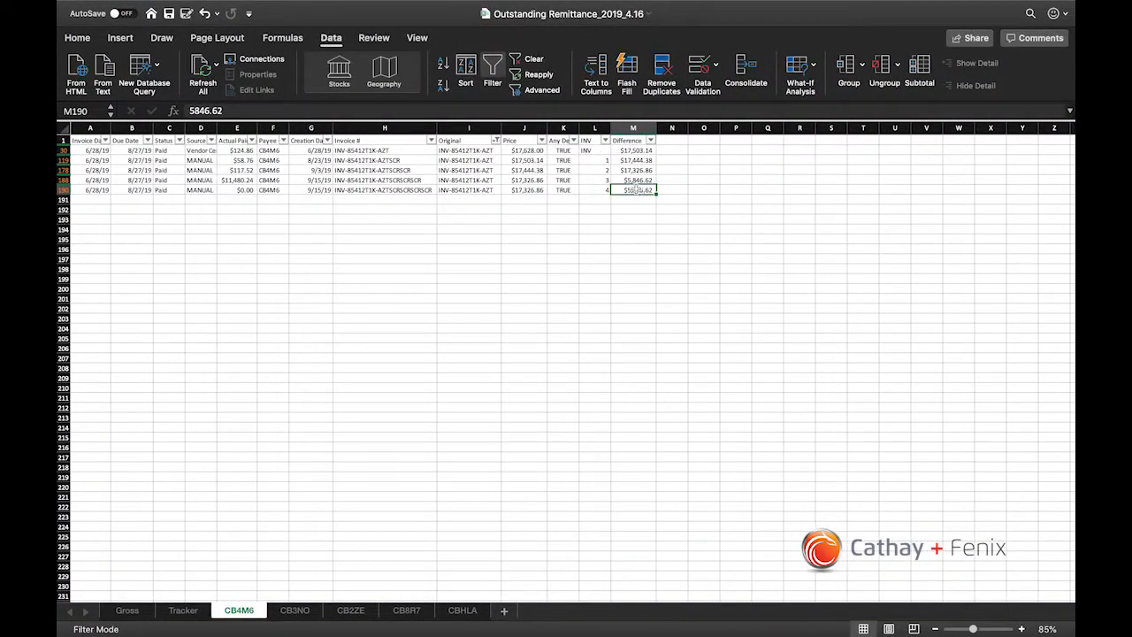
key("ctrl+Left")
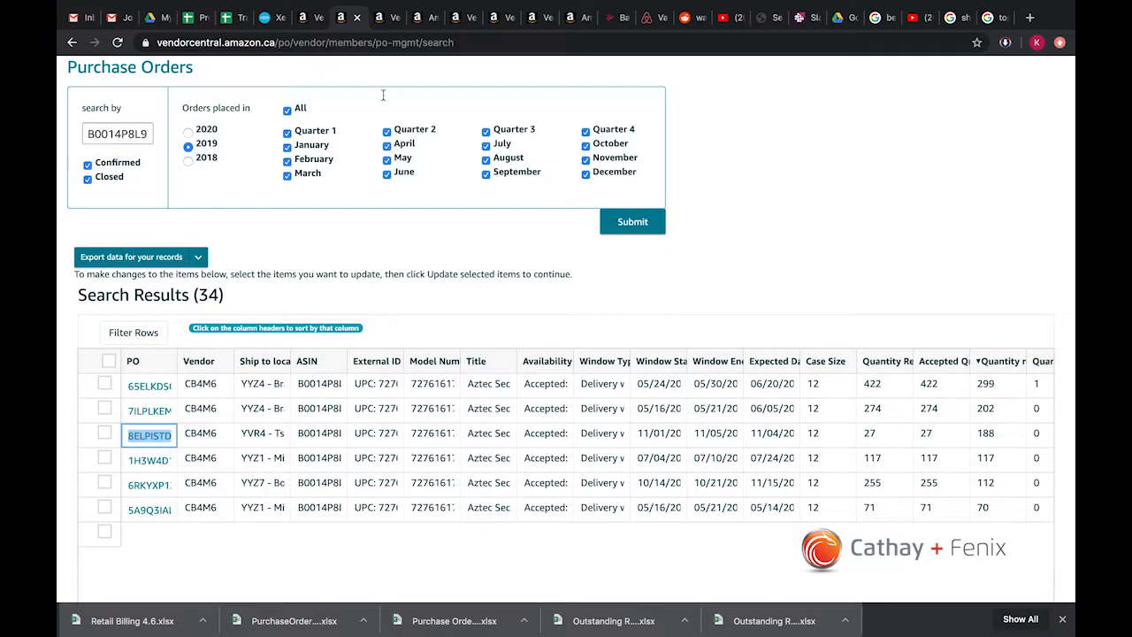
Step: Check the shortage invoice's details in Vendor Central, and review the line item, tax and total of the new Xero invoice
left_click(387, 20)
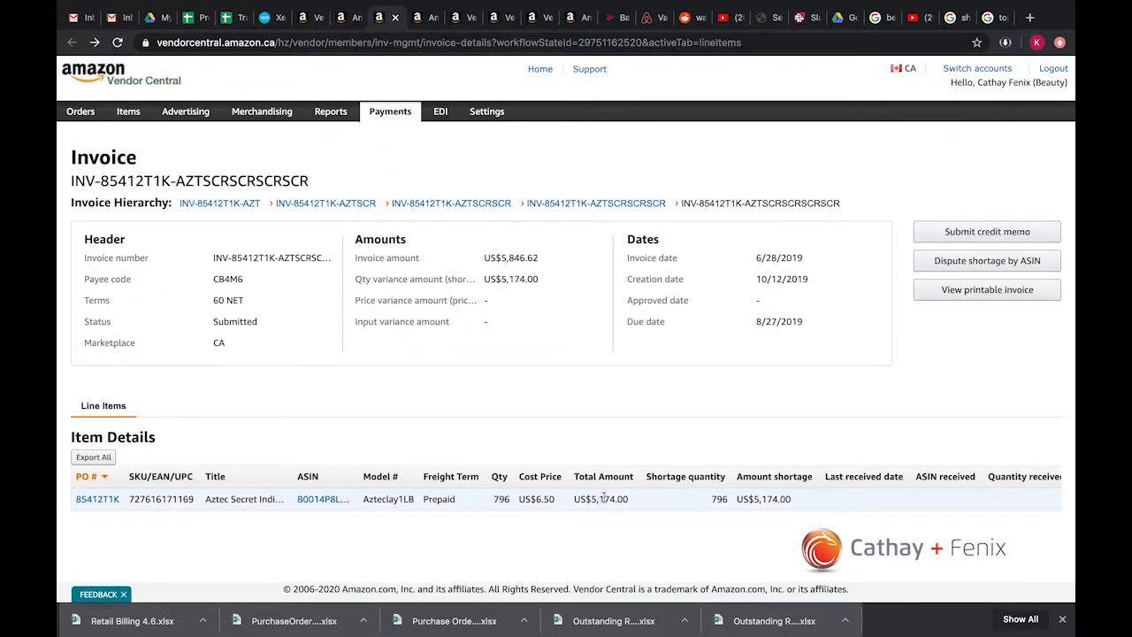
left_click(353, 22)
left_click(268, 18)
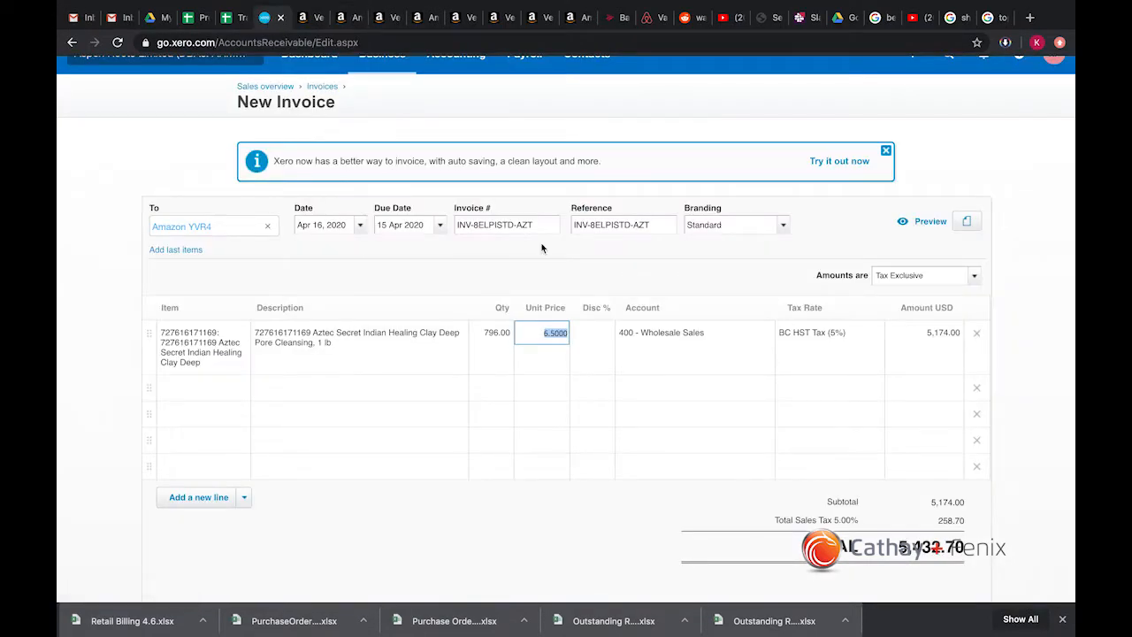
left_click(1037, 276)
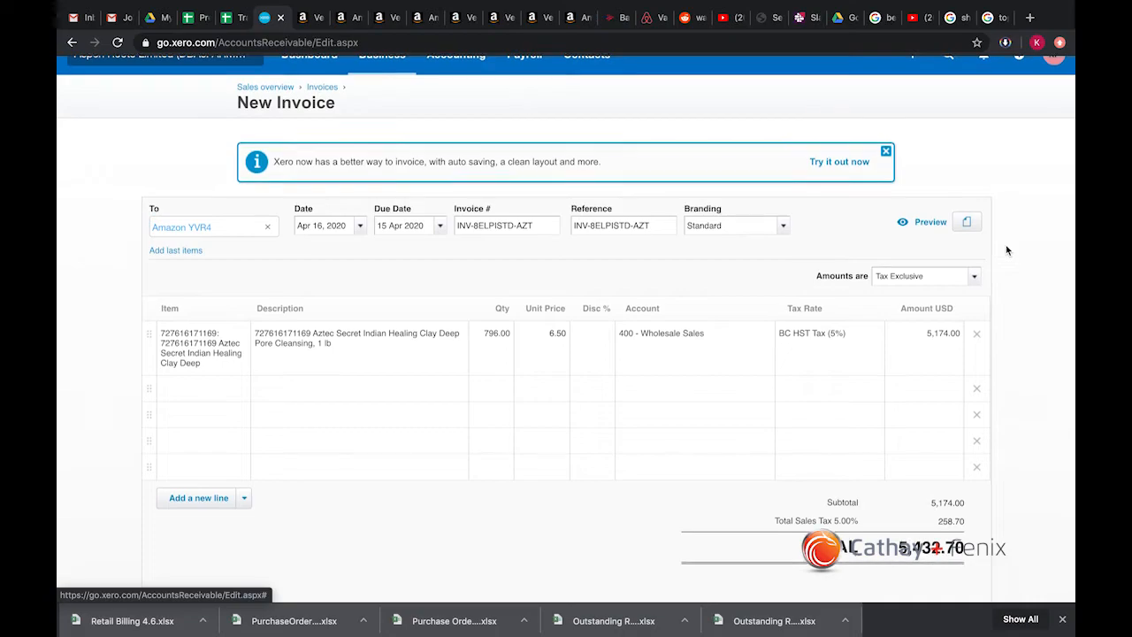
scroll(1007, 250, "up", 1)
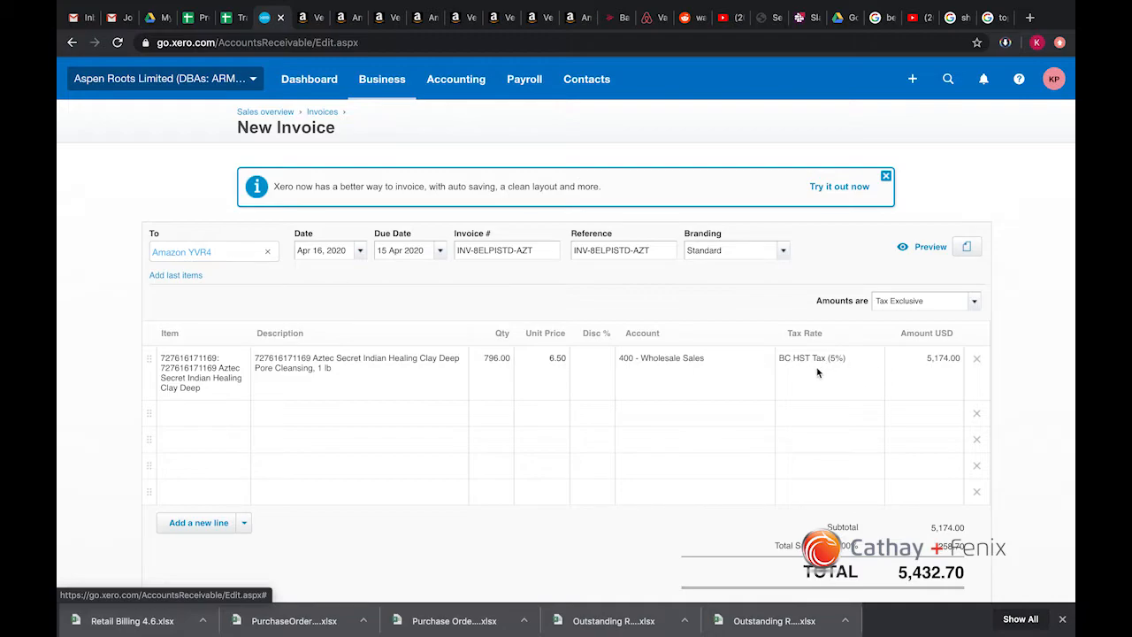
scroll(909, 370, "down", 2)
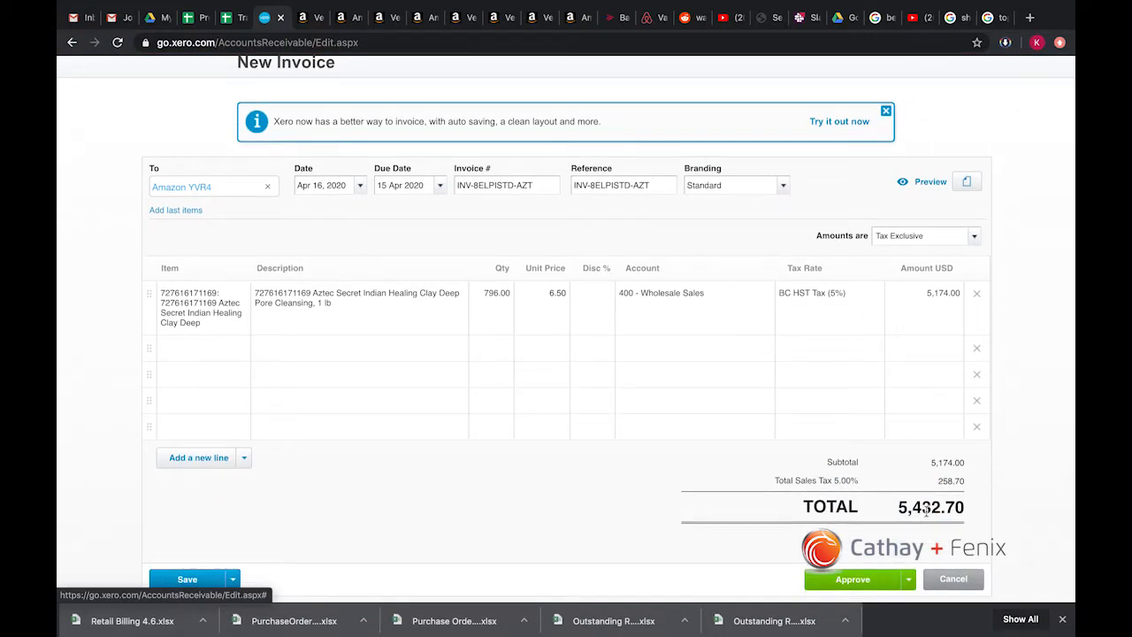
Step: Switch to Vendor Central's Create Invoice page and review the invoice header and the selected Aztec Secret line item
left_click(308, 26)
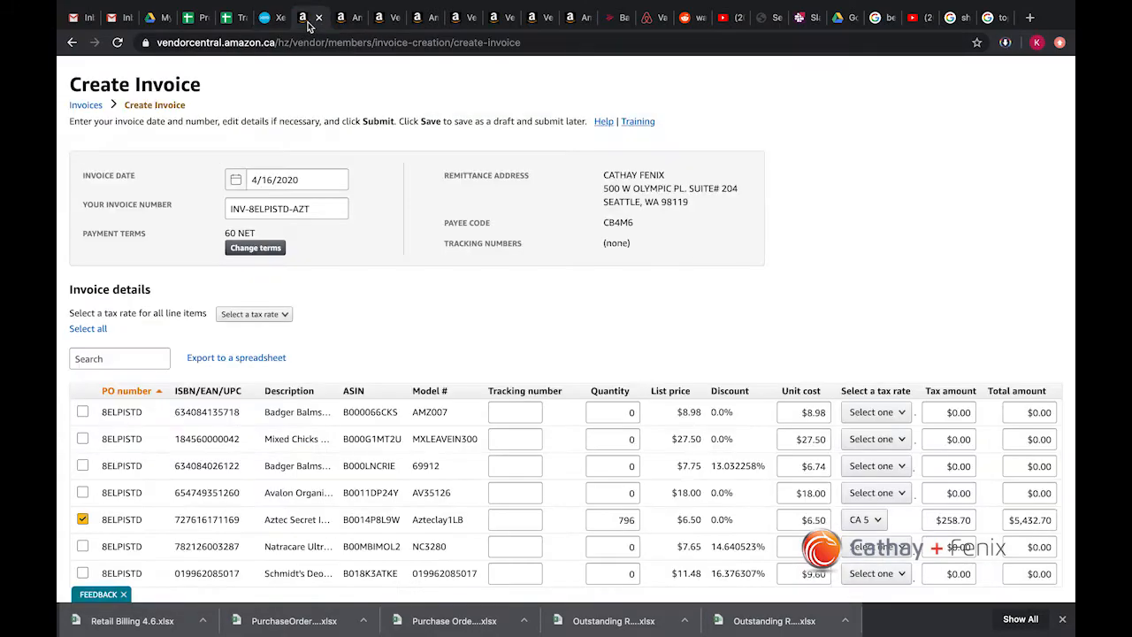
left_click(345, 20)
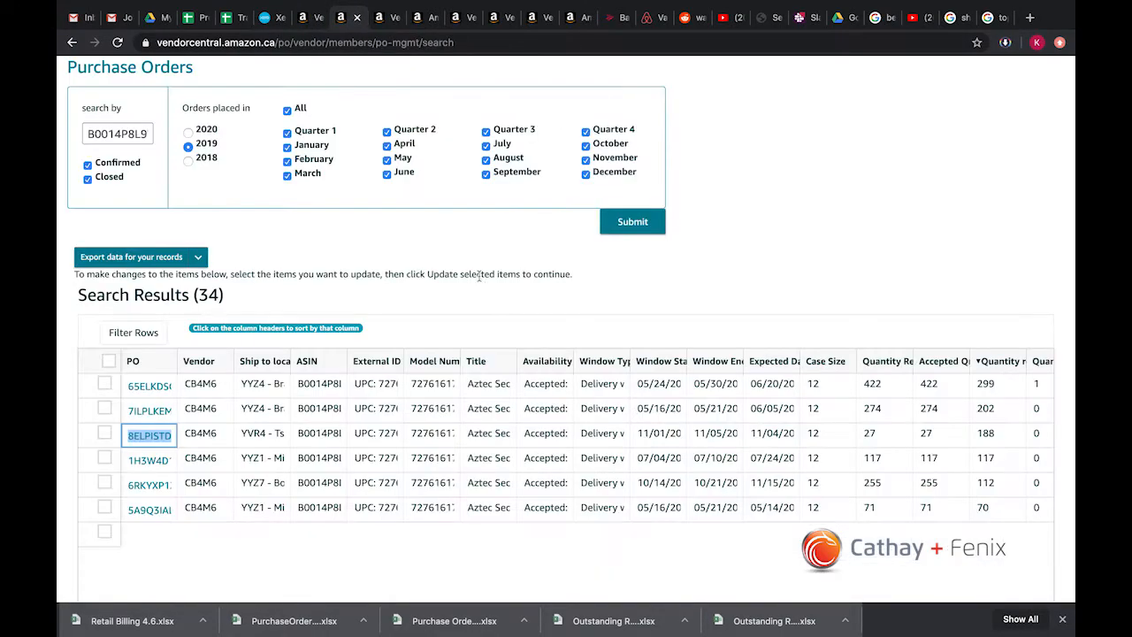
left_click(312, 19)
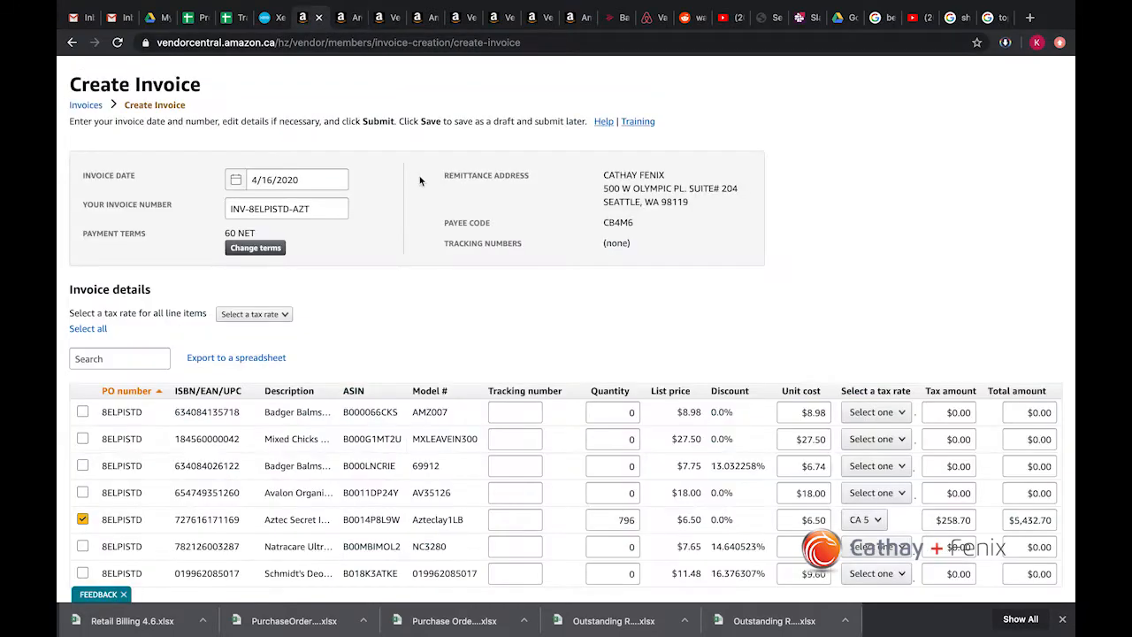
scroll(453, 315, "up", 1)
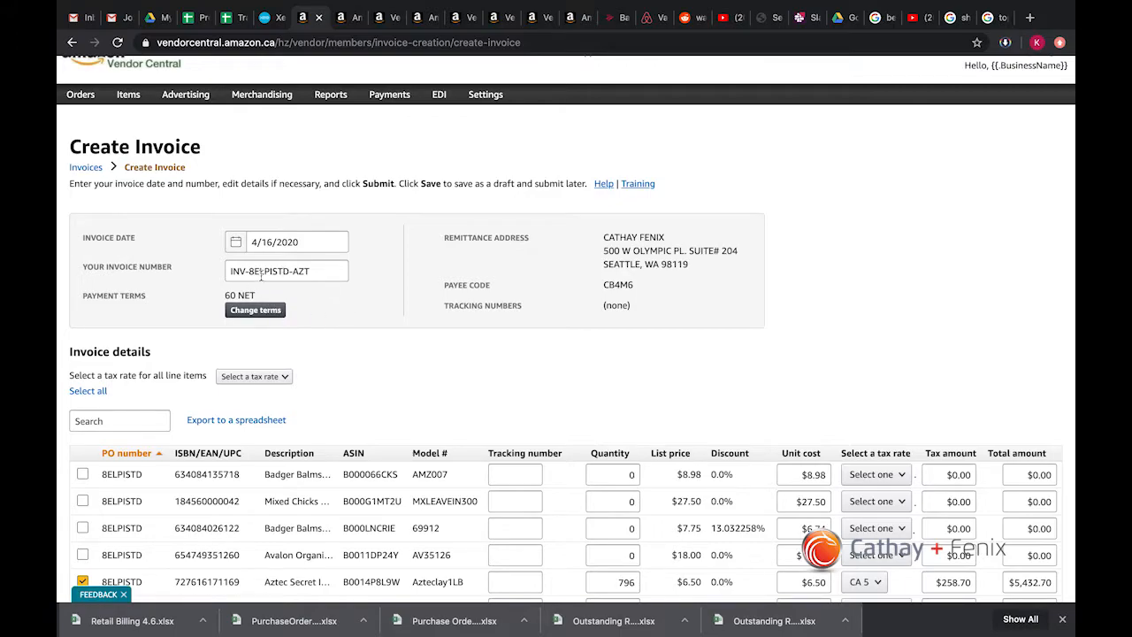
scroll(316, 294, "down", 2)
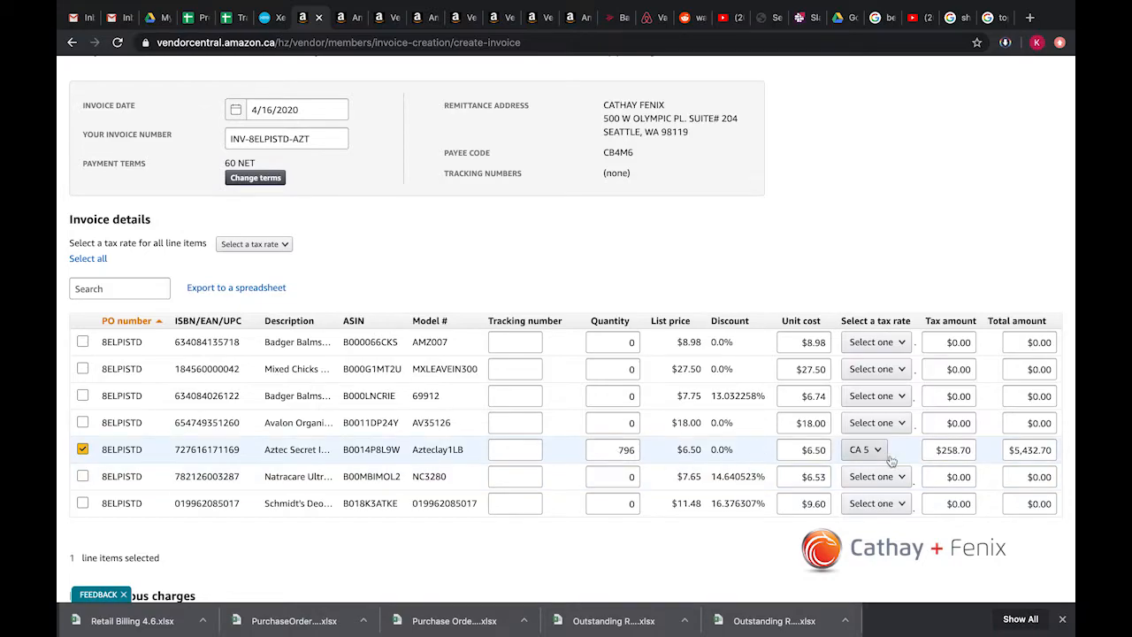
scroll(513, 549, "down", 3)
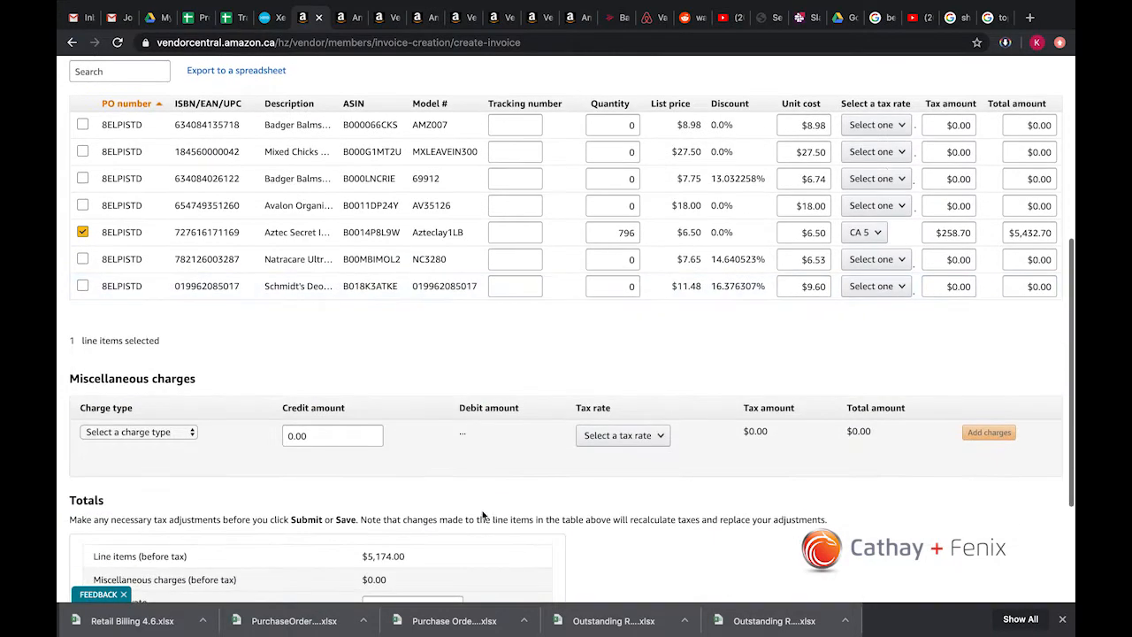
Step: Examine the totals on the Vendor Central invoice form and compare the form with the new Xero invoice
scroll(491, 517, "down", 2)
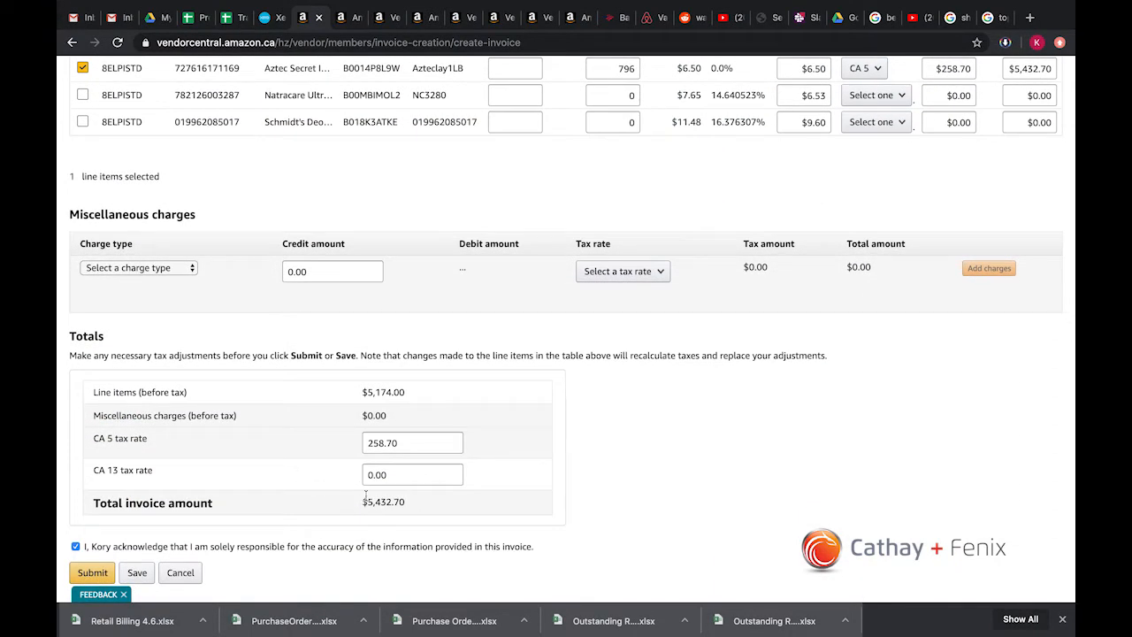
left_click_drag(353, 501, 409, 503)
left_click(518, 503)
scroll(528, 469, "down", 1)
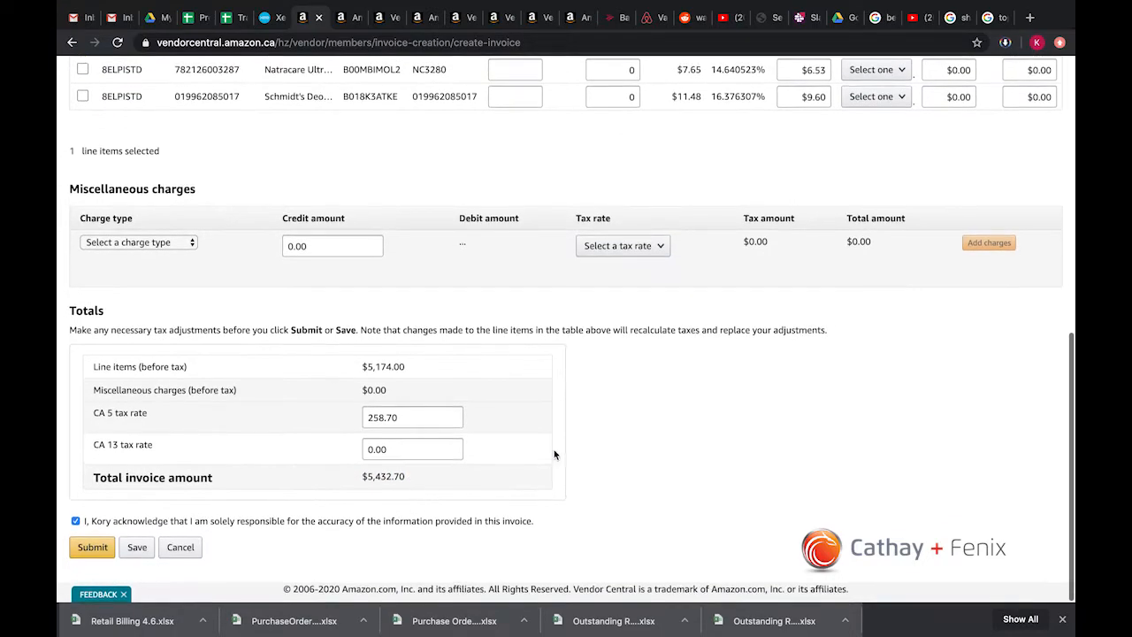
scroll(573, 387, "up", 3)
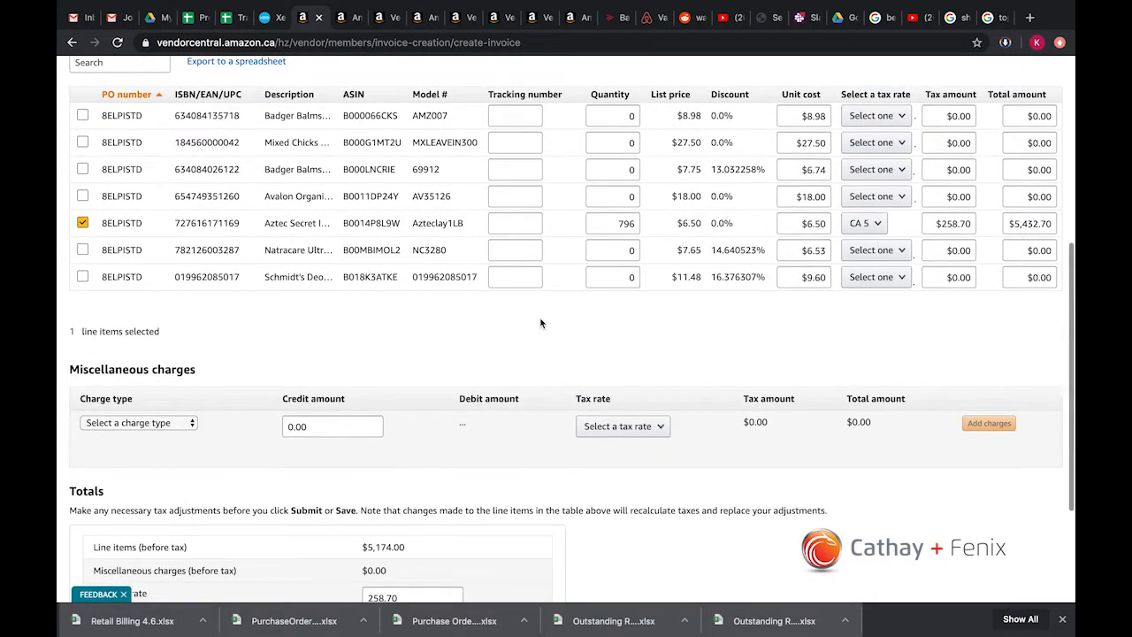
scroll(540, 324, "up", 1)
scroll(472, 209, "up", 2)
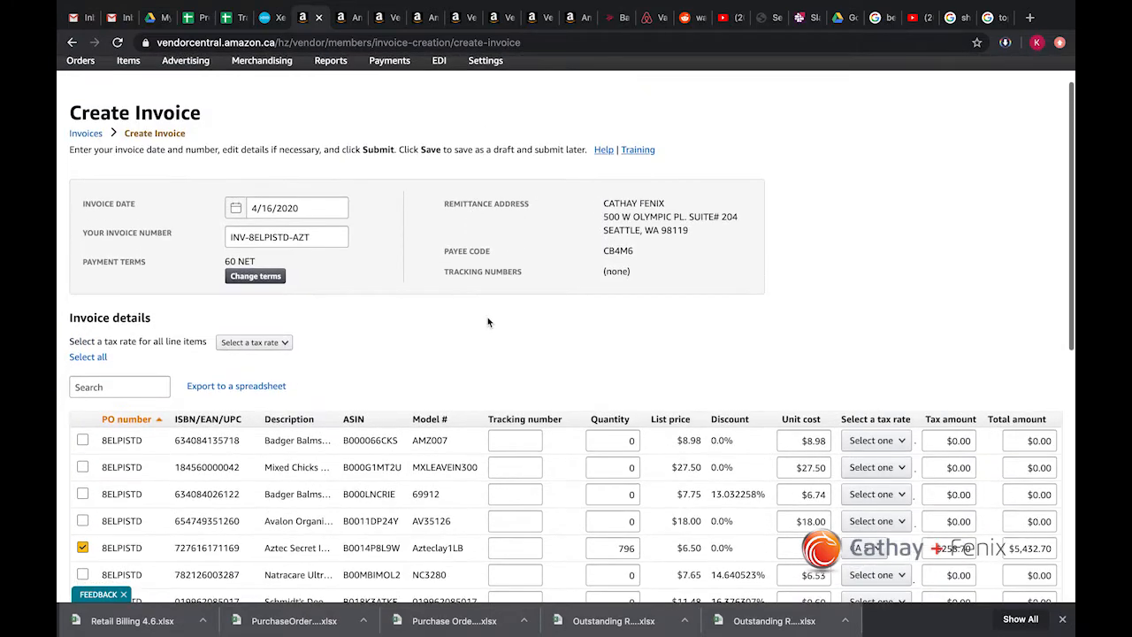
left_click(268, 20)
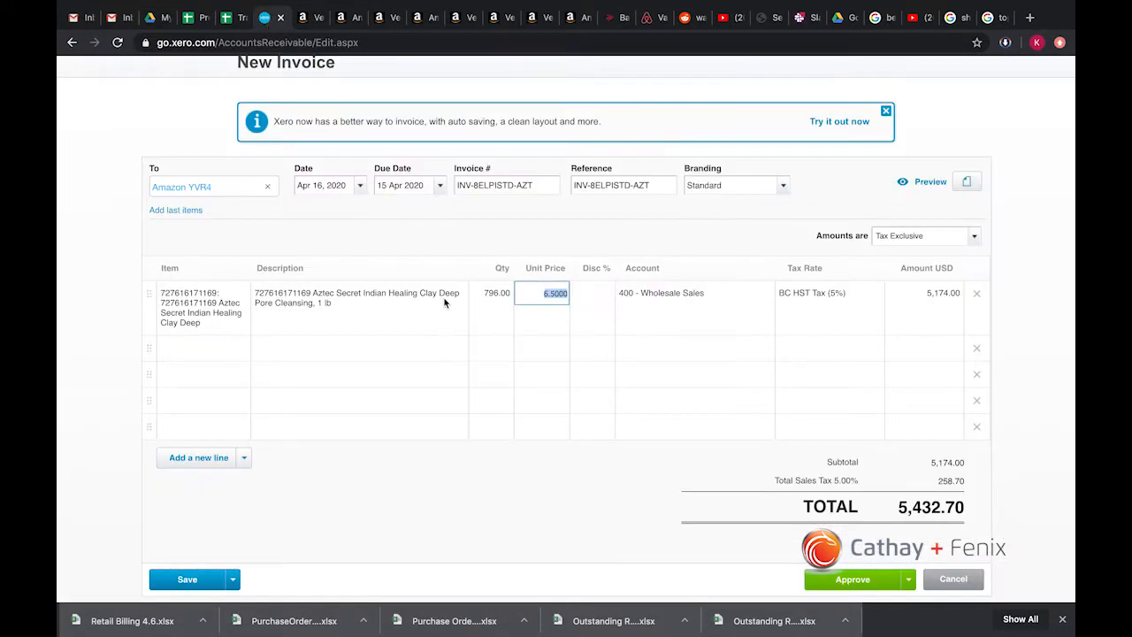
left_click(310, 17)
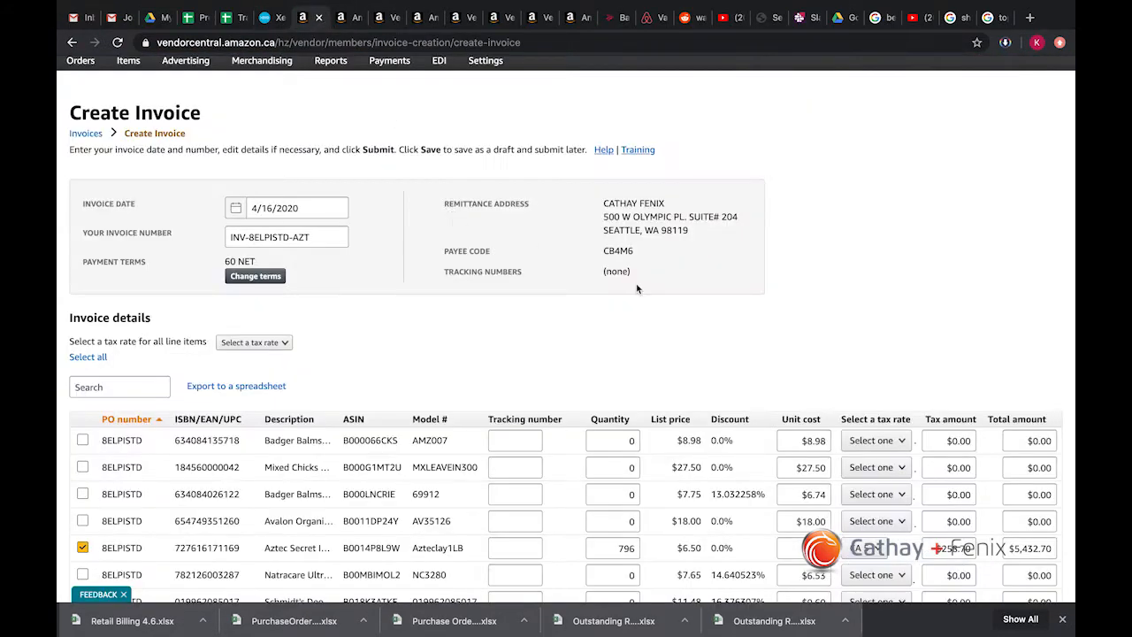
Step: Switch to the Outstanding Remittance workbook, look over the Gross sheet, and highlight the shortage invoice's entry in row 7 of the Tracker sheet
scroll(771, 293, "up", 1)
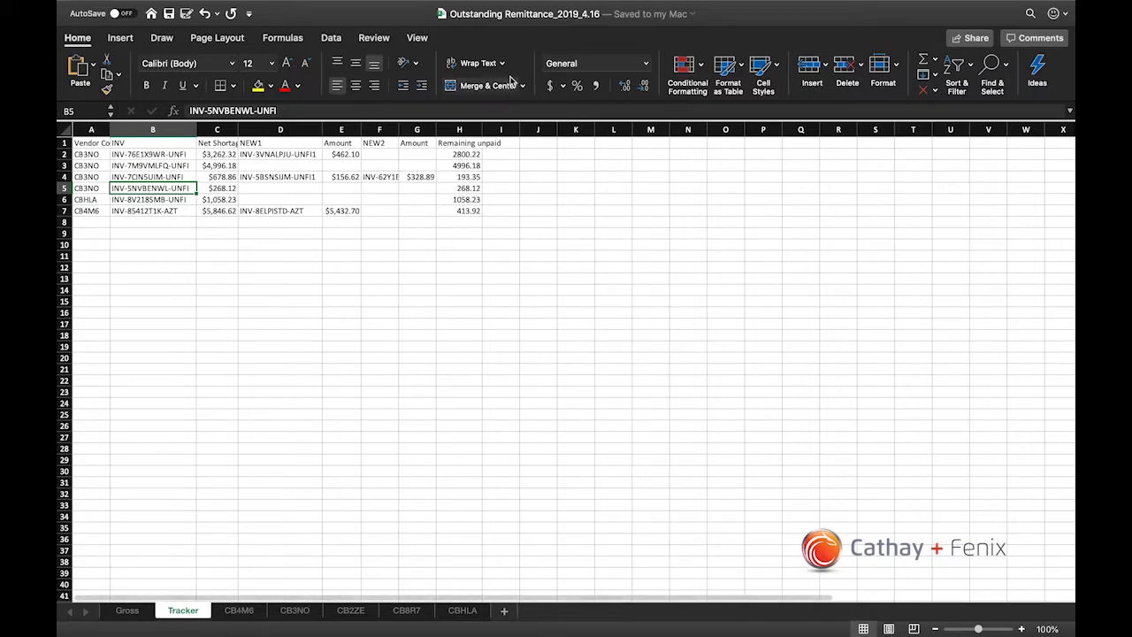
left_click(127, 610)
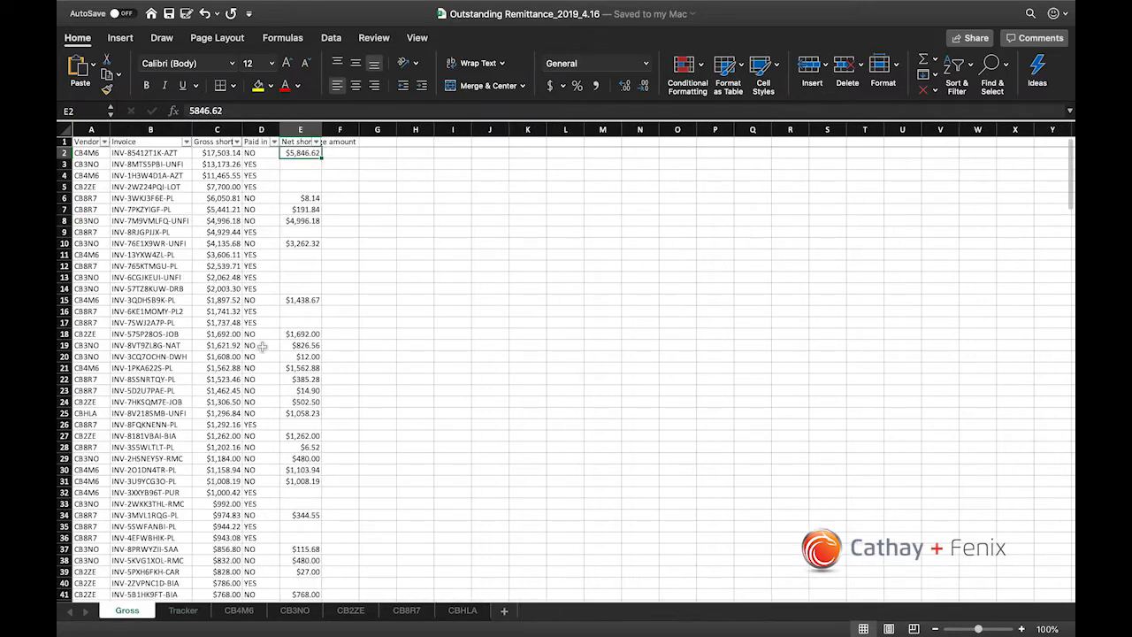
left_click(183, 610)
left_click(65, 210)
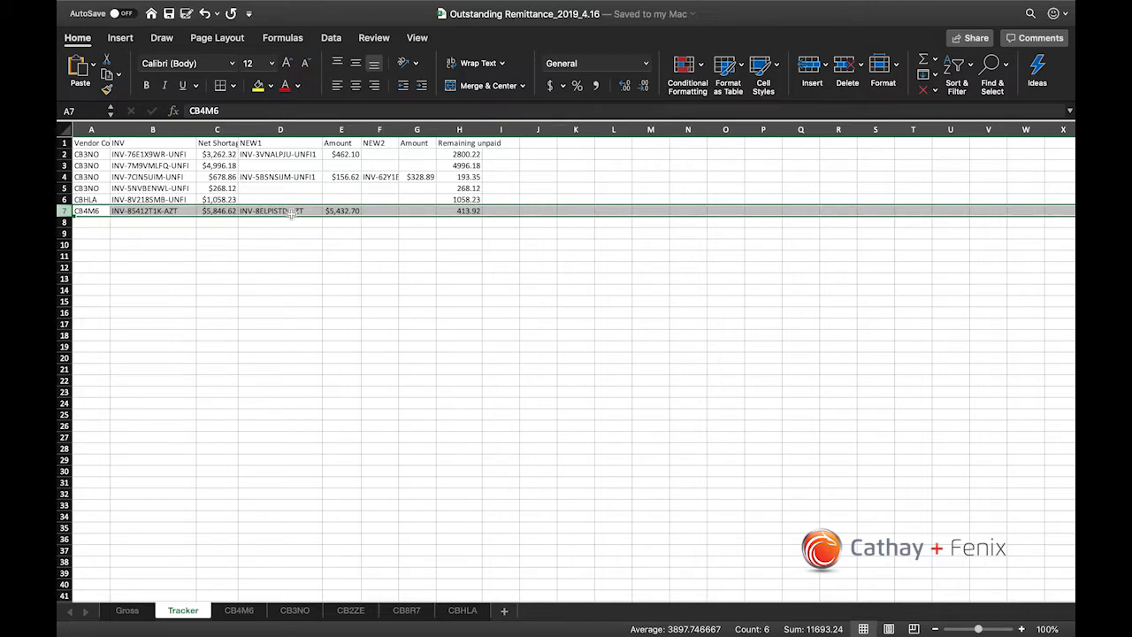
Step: Review the replacement invoices listed under NEW1 in D2:D7 of the Tracker sheet
left_click(279, 154)
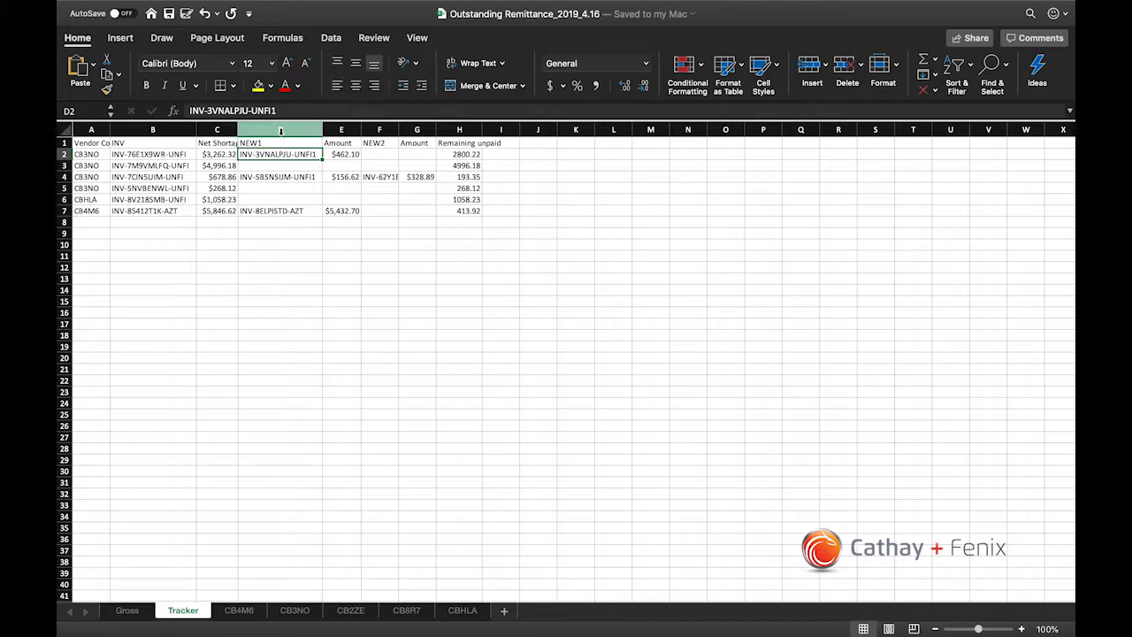
left_click(280, 130)
left_click(373, 129, "super")
left_click(297, 175)
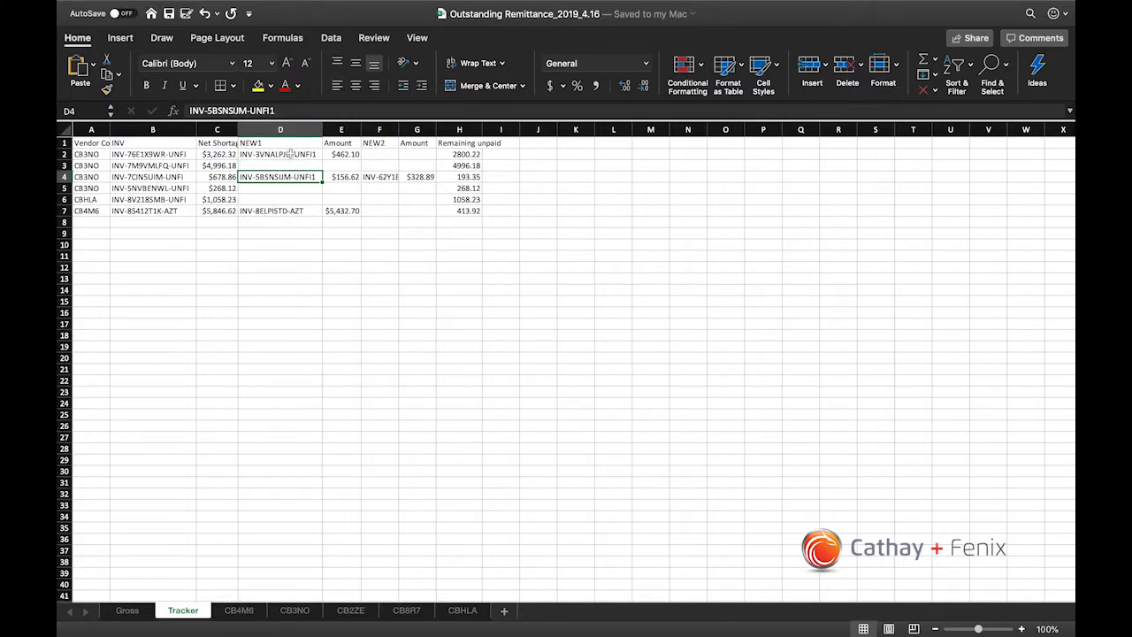
left_click_drag(289, 153, 285, 210)
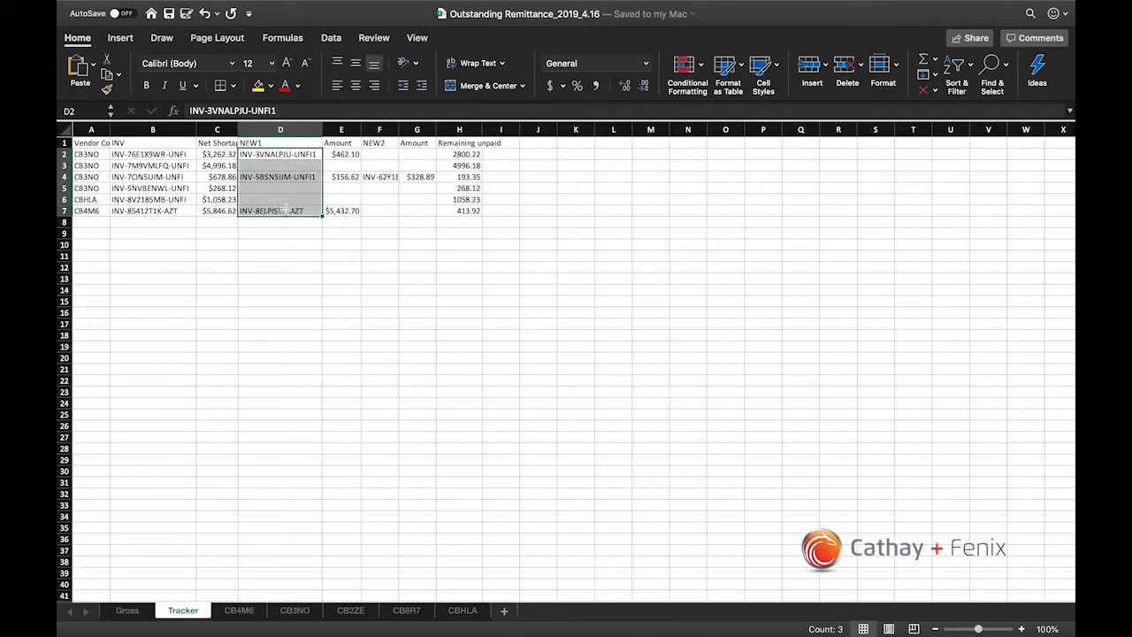
left_click(284, 210)
left_click(163, 187)
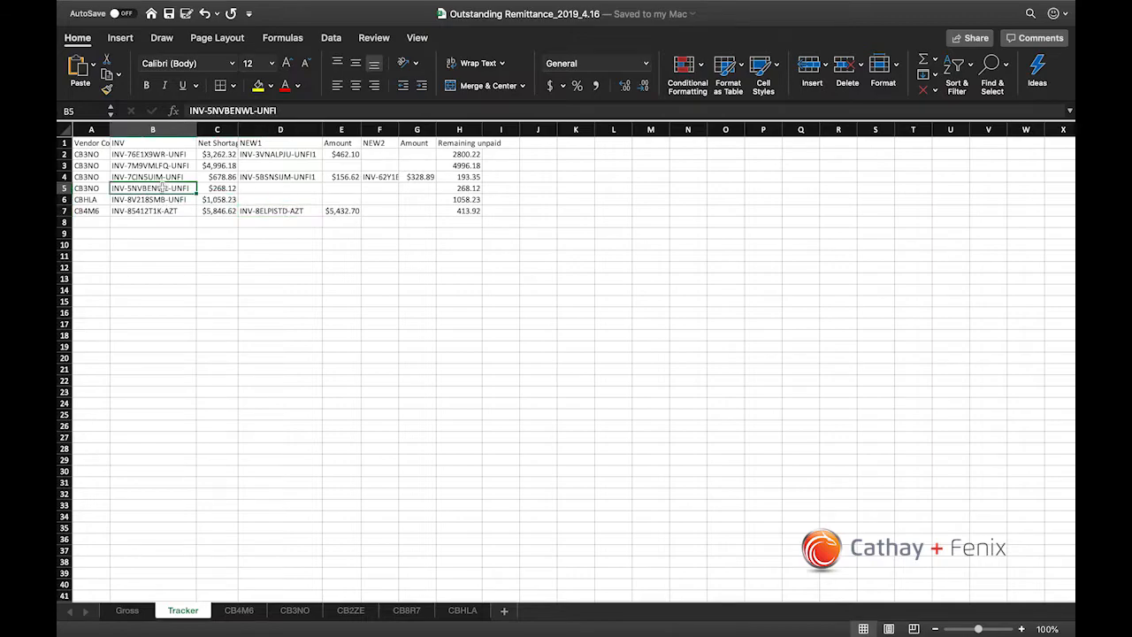
Step: Check the row 3 invoice's net shortage against its NEW1, NEW2 and Amount cells on the Tracker sheet
left_click(219, 166)
left_click(256, 164)
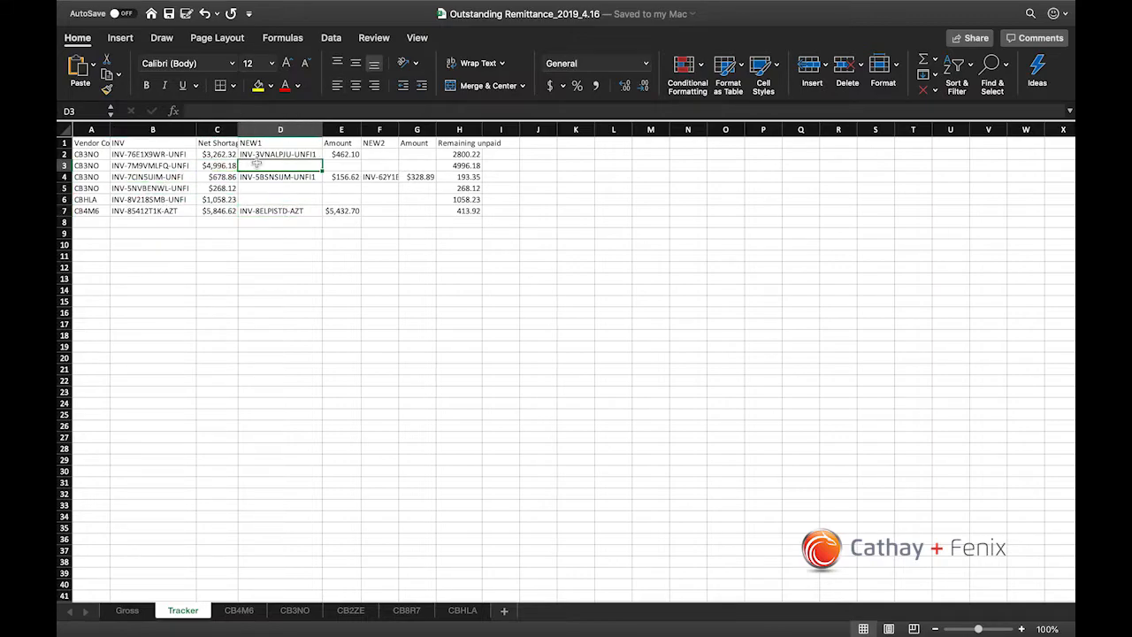
key("Down")
key("Up")
key("Right")
key("shift+Right")
key("shift+Right")
key("shift+Right")
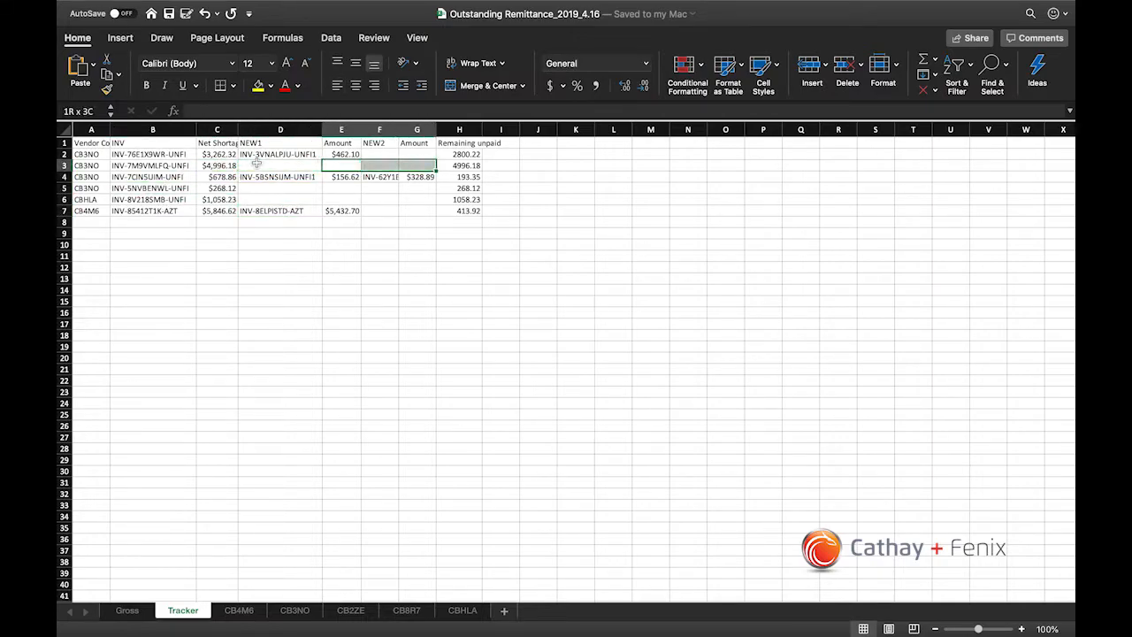
key("Down")
key("Left")
key("Up")
Step: Examine the Tracker sheet's NEW1, Amount and NEW2 columns that record replacement invoices
left_click(290, 125)
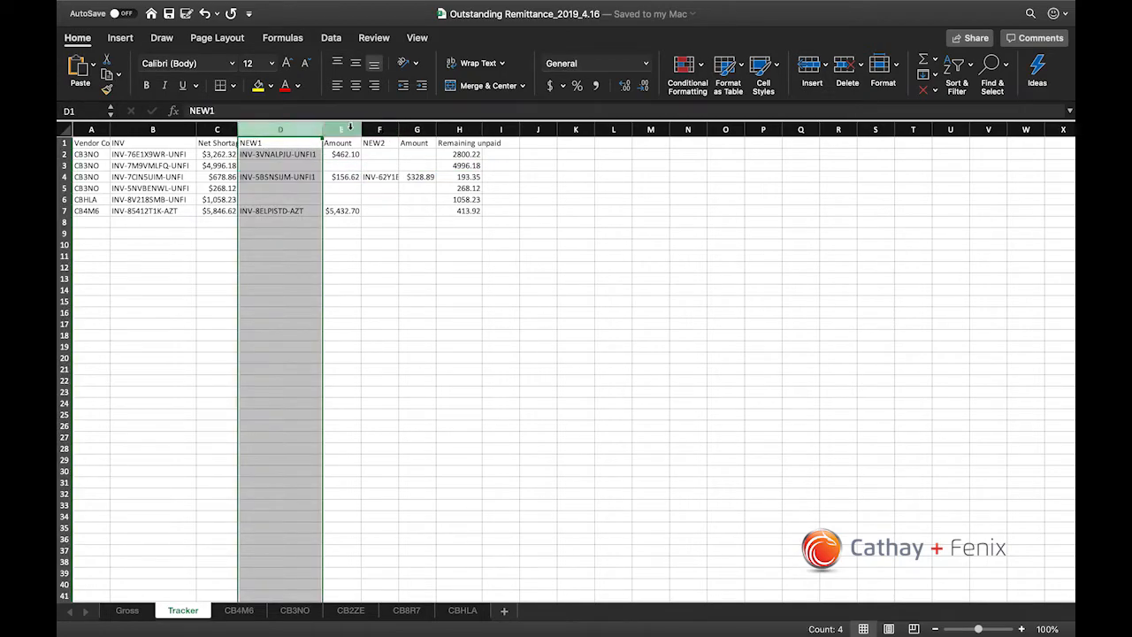
left_click(343, 130)
left_click(301, 131)
left_click(379, 129)
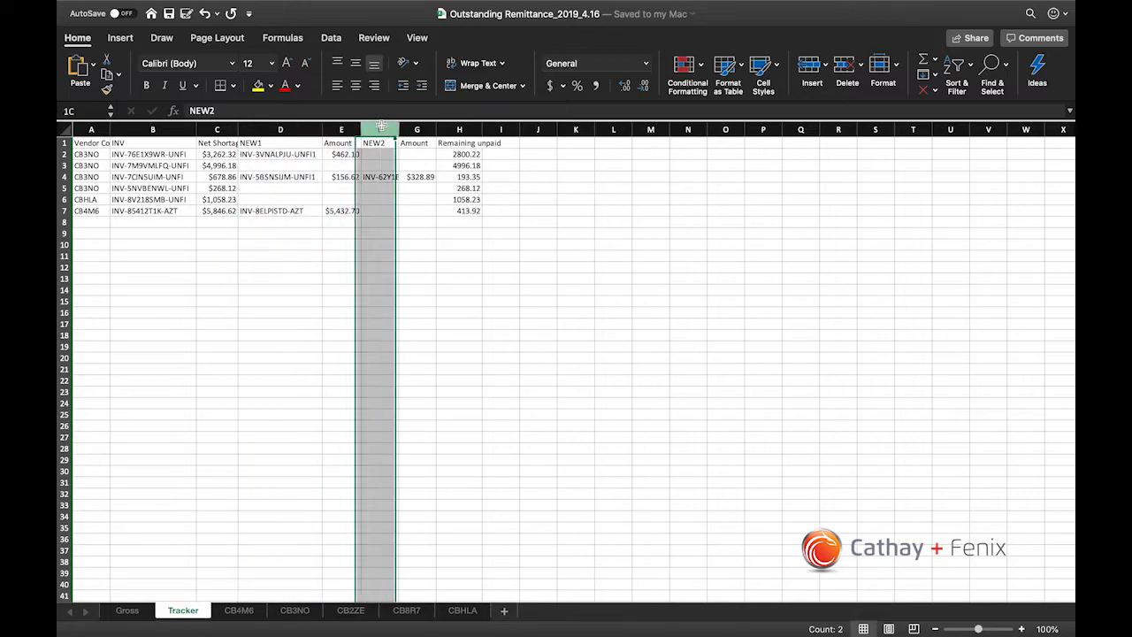
left_click(275, 191)
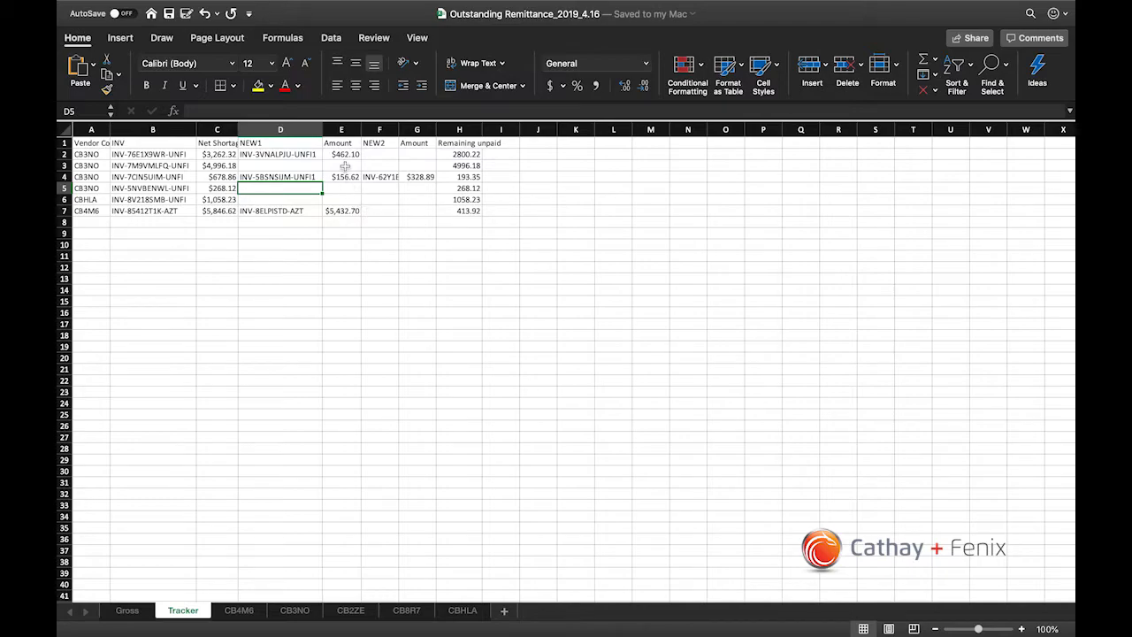
Step: Select E2:E7 together with G4 on the Tracker sheet to total the replacement invoice amounts
left_click_drag(341, 154, 342, 204)
left_click(342, 211, "super")
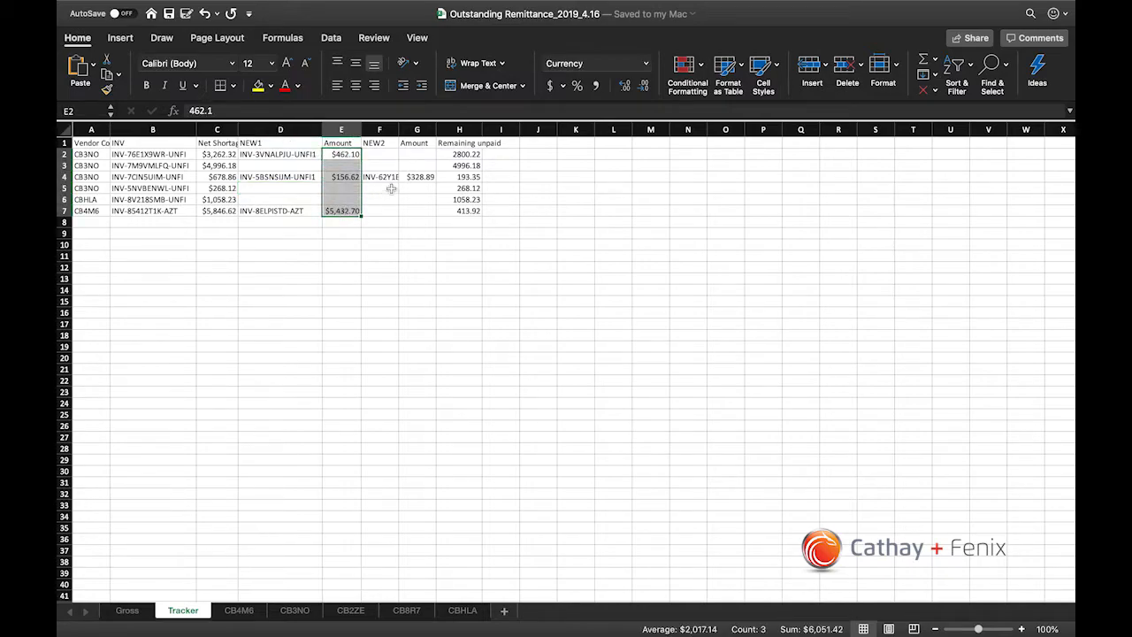
left_click(418, 177, "super")
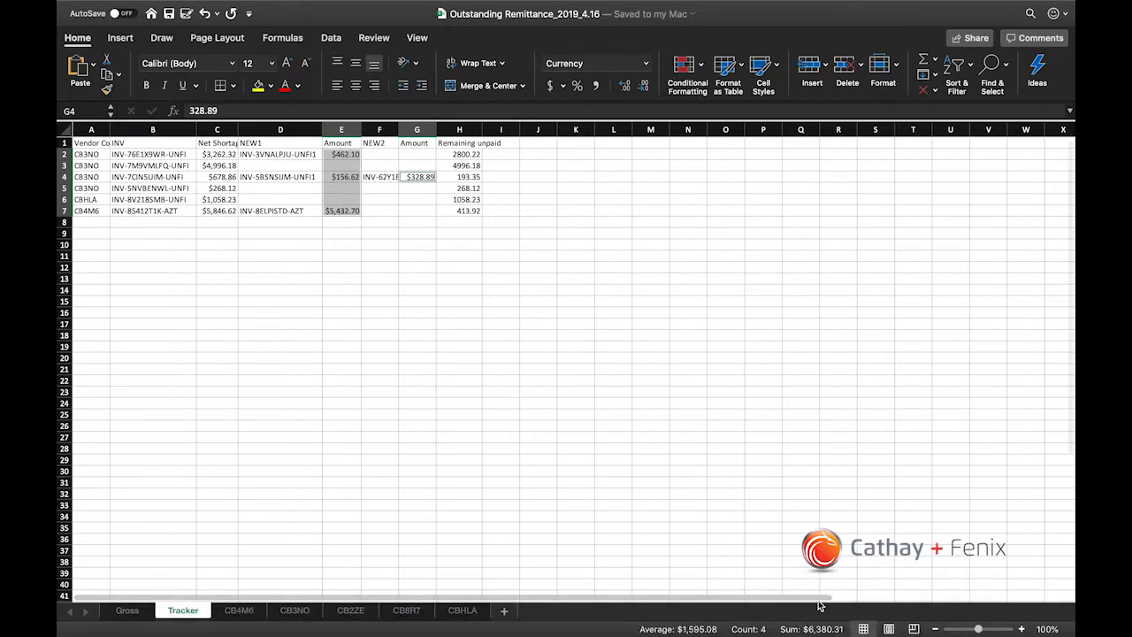
left_click(346, 210)
Step: Inspect the individual replacement invoices in rows 2, 4 and 7 of the Tracker sheet, including the NEW2 entry and the first amounts
left_click(287, 155)
left_click(286, 177)
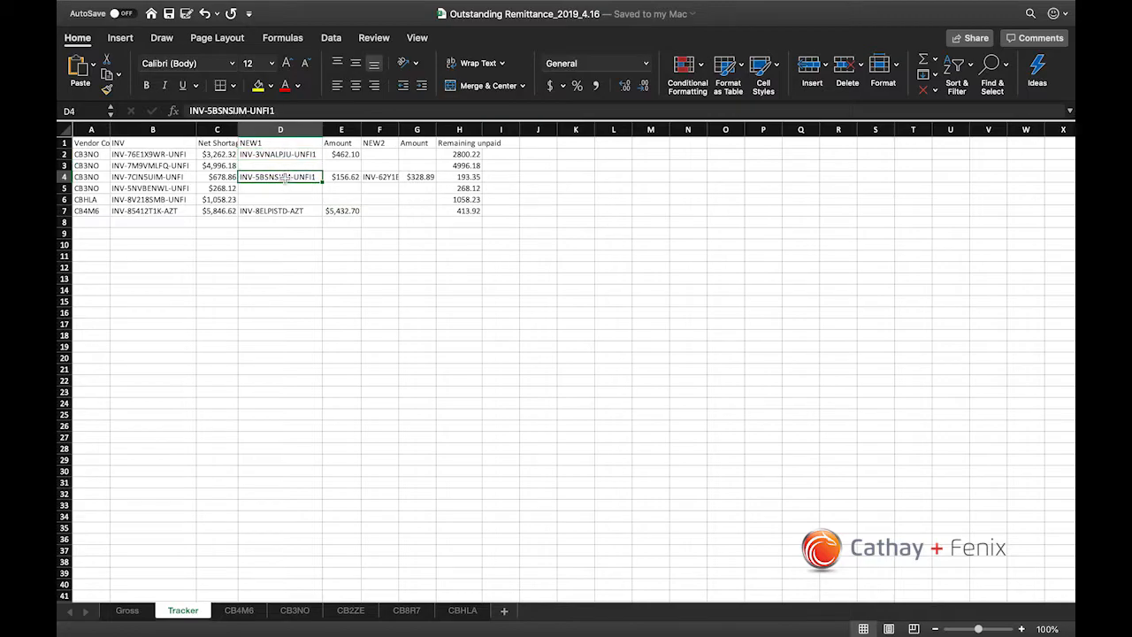
left_click(287, 210)
left_click(382, 177)
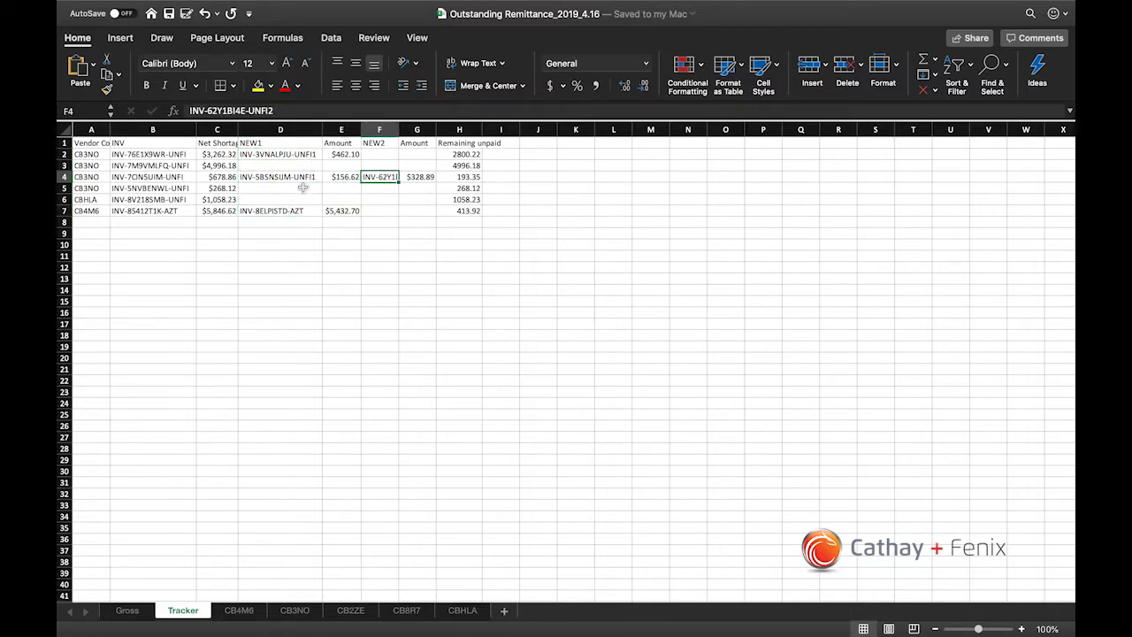
left_click(352, 211)
left_click(352, 178)
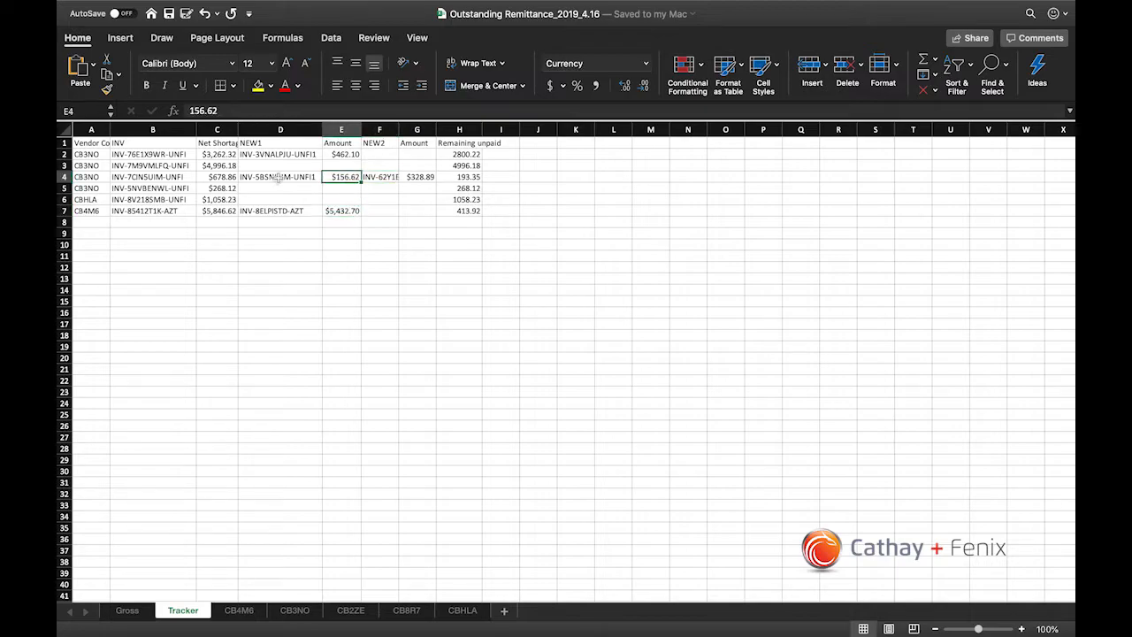
Step: Compare the original invoice in row 4 of the Tracker sheet with its NEW1 and NEW2 replacements and the second amount
left_click(155, 155)
left_click(155, 177)
left_click(155, 184)
left_click(157, 177)
left_click(310, 177)
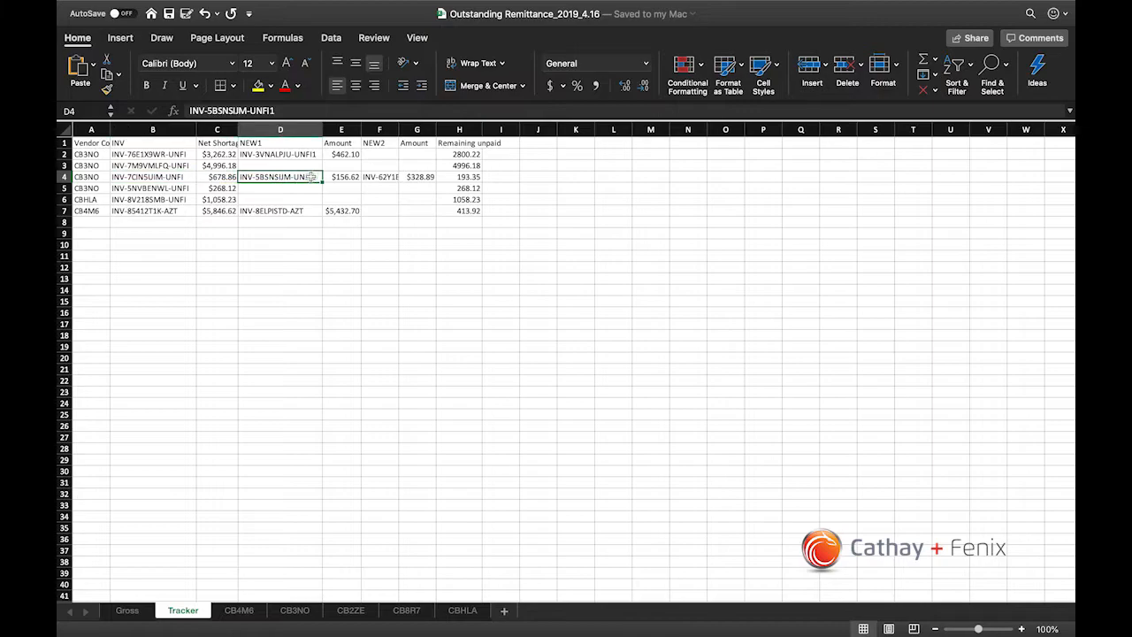
left_click(172, 178)
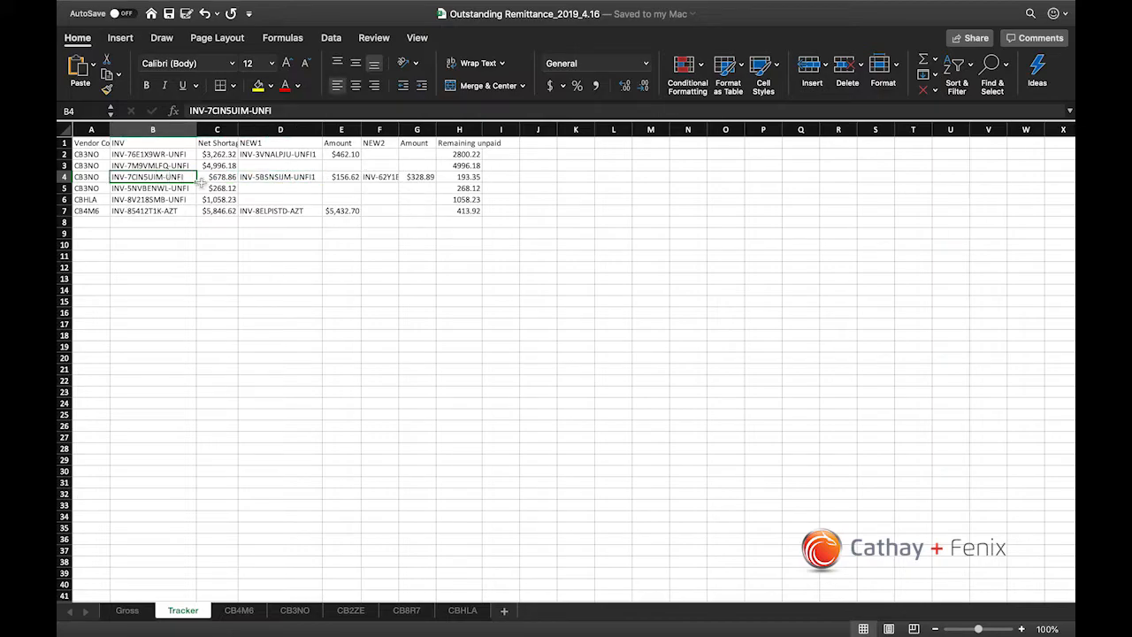
left_click(268, 177)
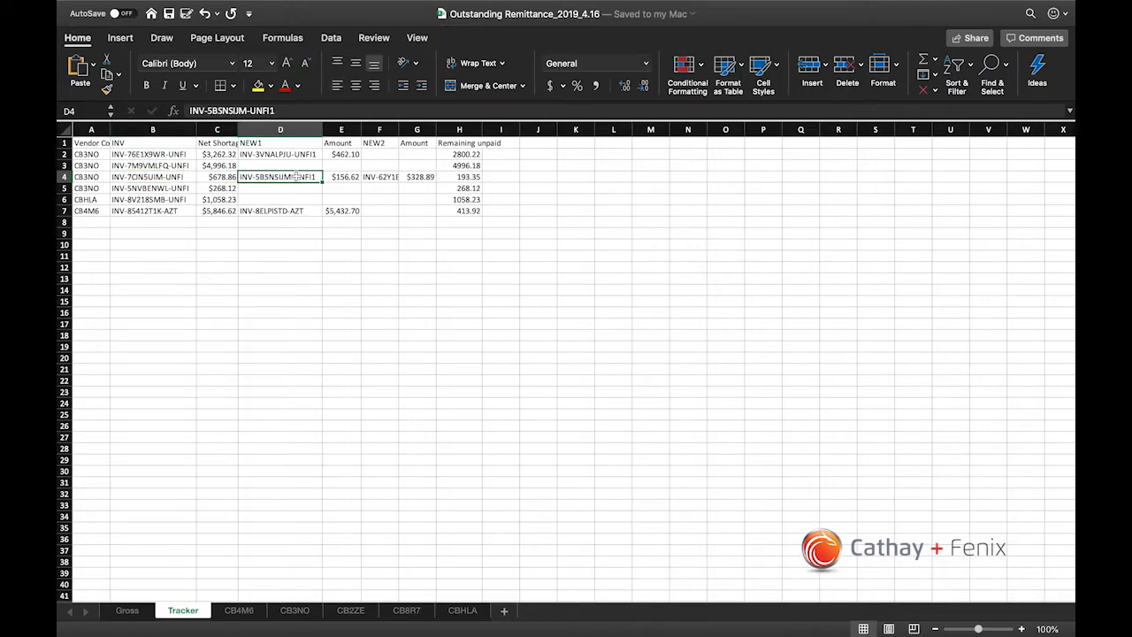
left_click(385, 177, "super")
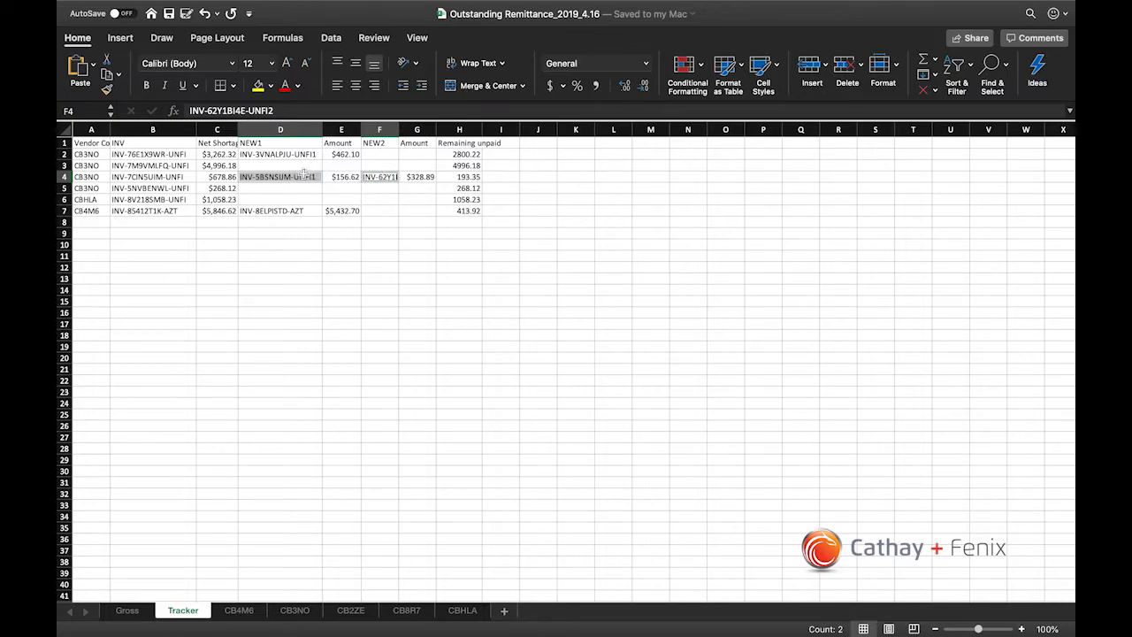
left_click(414, 177)
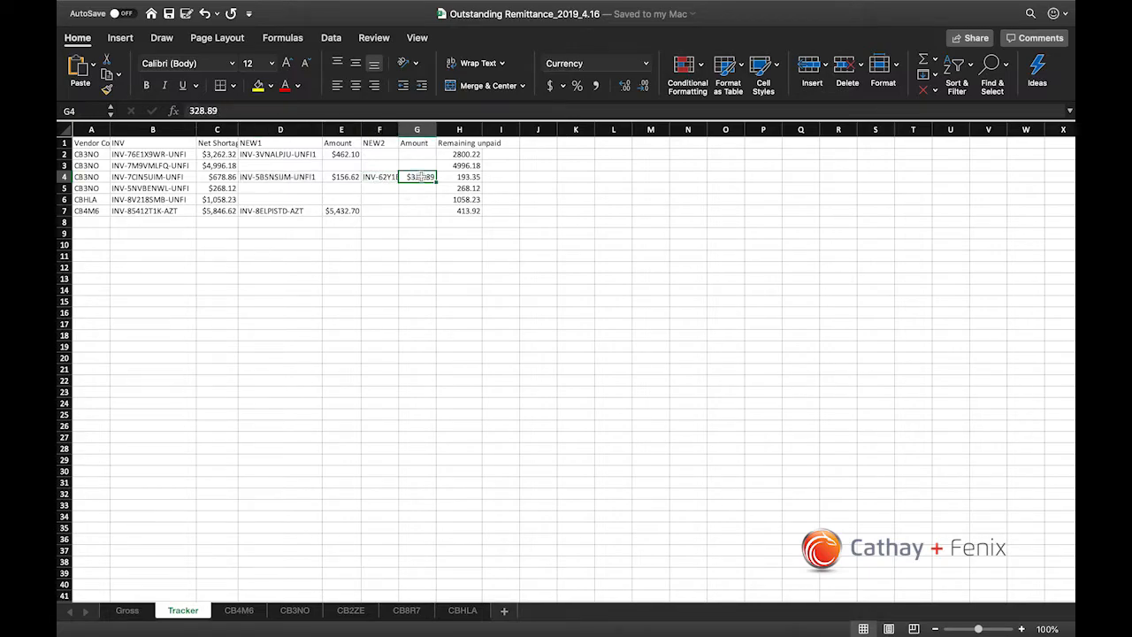
Step: Total E2:E7 together with G3:G5 on the Tracker sheet, and highlight the original invoices in B2:B7
left_click_drag(336, 154, 340, 210)
left_click(426, 209)
left_click_drag(420, 177, 418, 211)
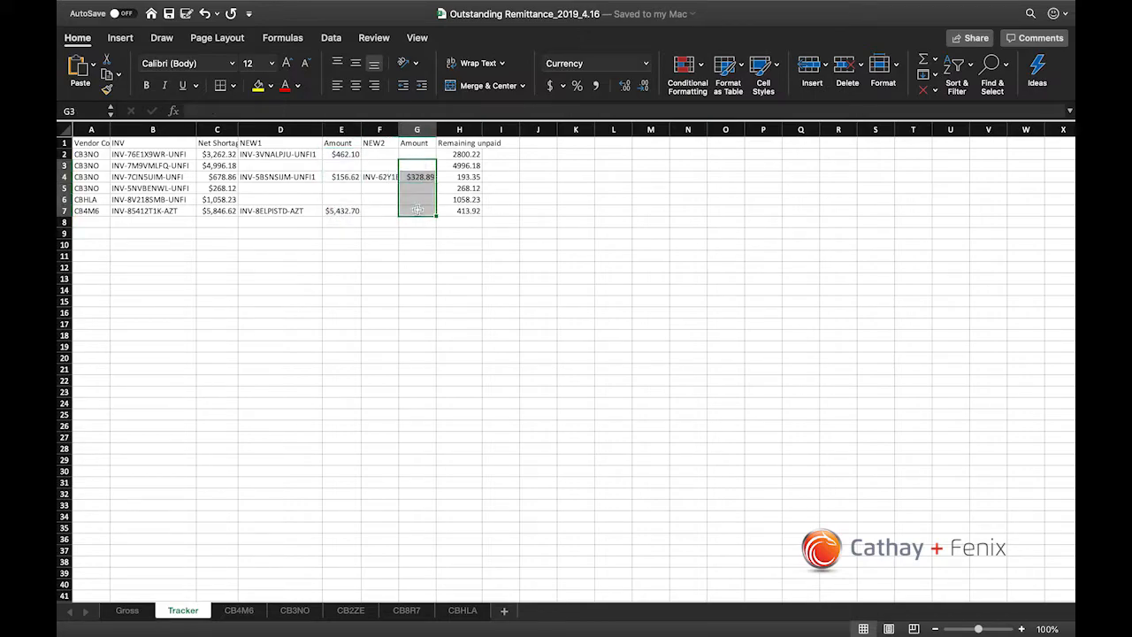
left_click(354, 209)
left_click_drag(341, 155, 340, 211)
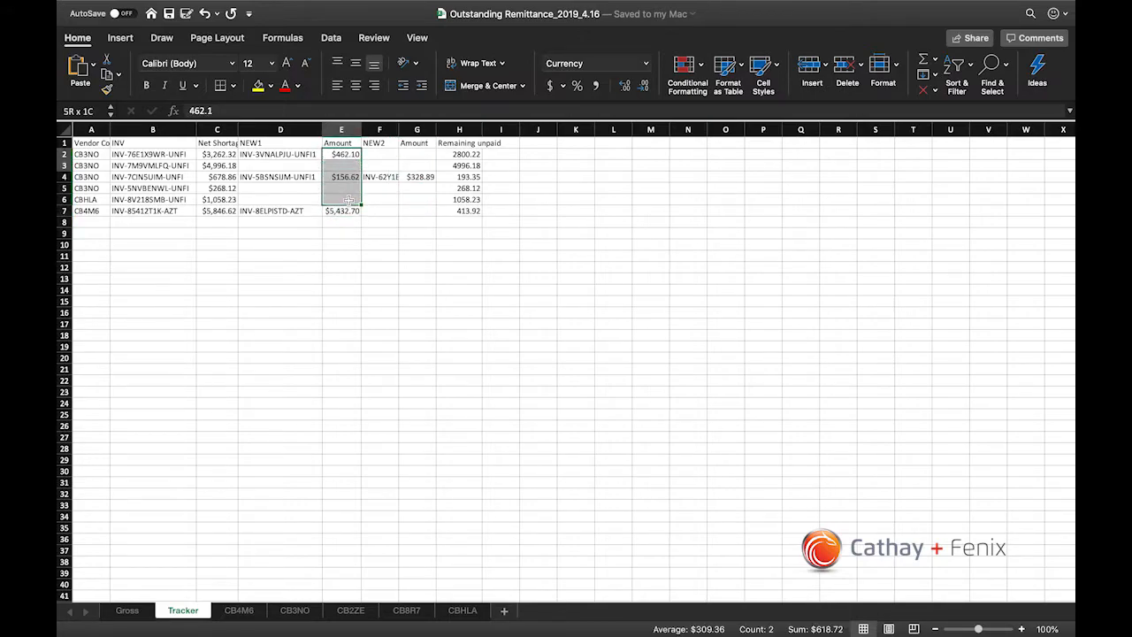
left_click_drag(426, 166, 425, 182)
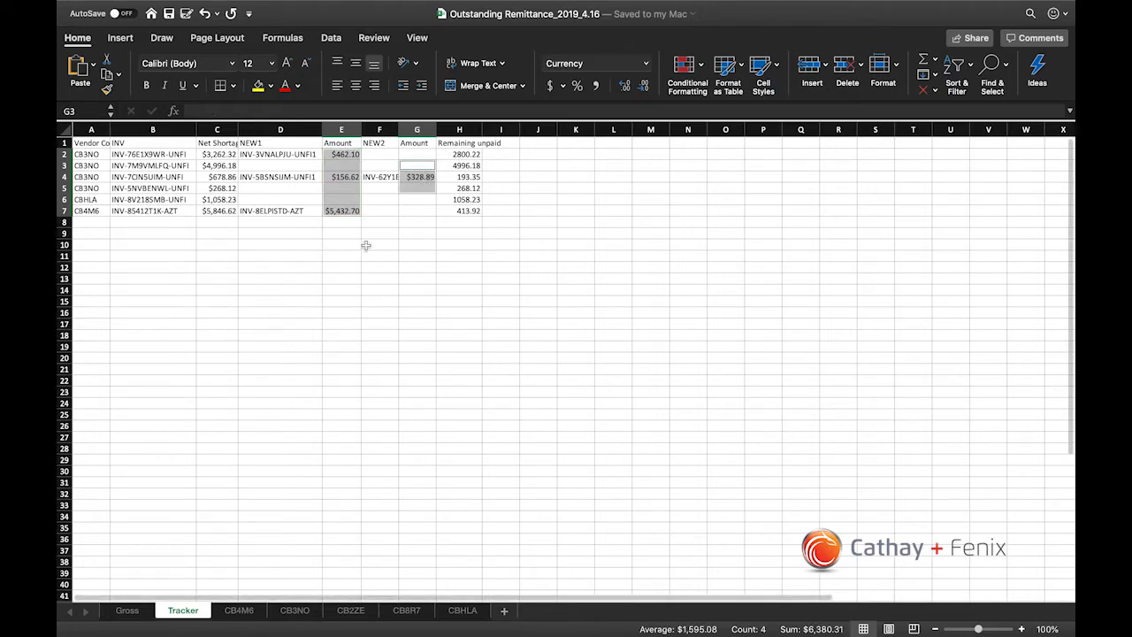
left_click(358, 189)
left_click_drag(168, 155, 168, 211)
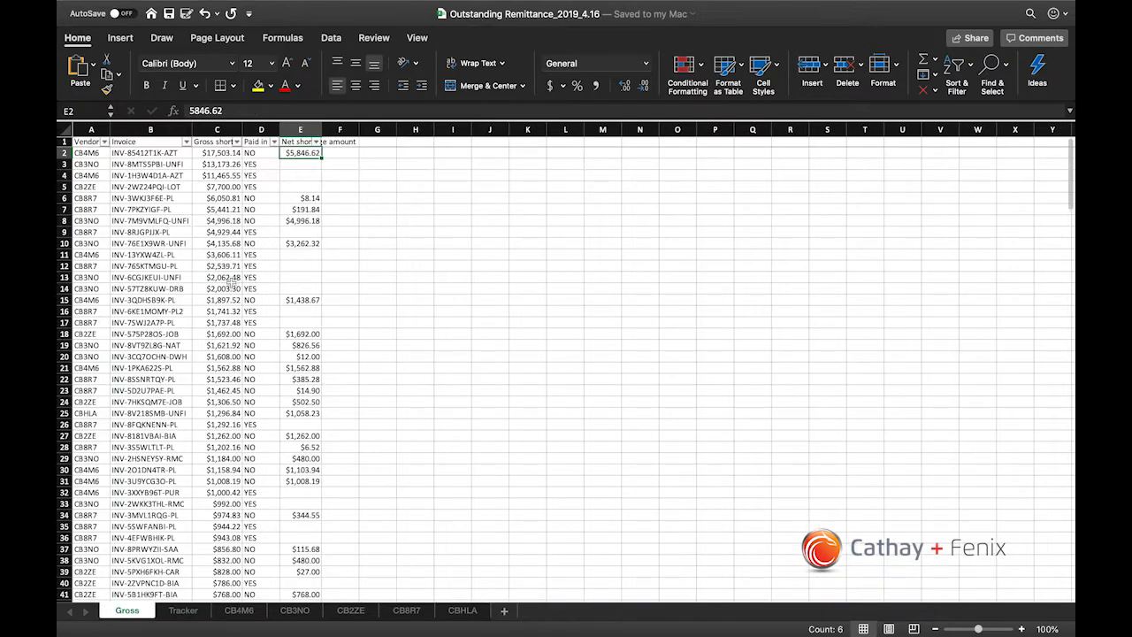
left_click(301, 199)
Step: Filter the Gross sheet's "Paid in full?" column to show only the NO records
left_click(271, 175)
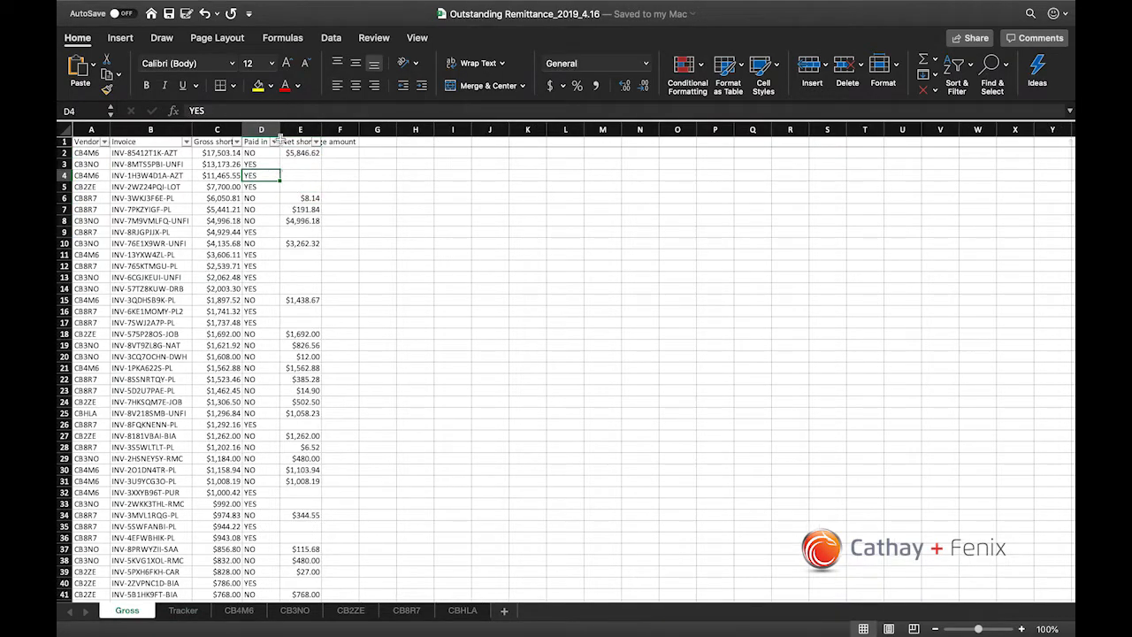
left_click(274, 142)
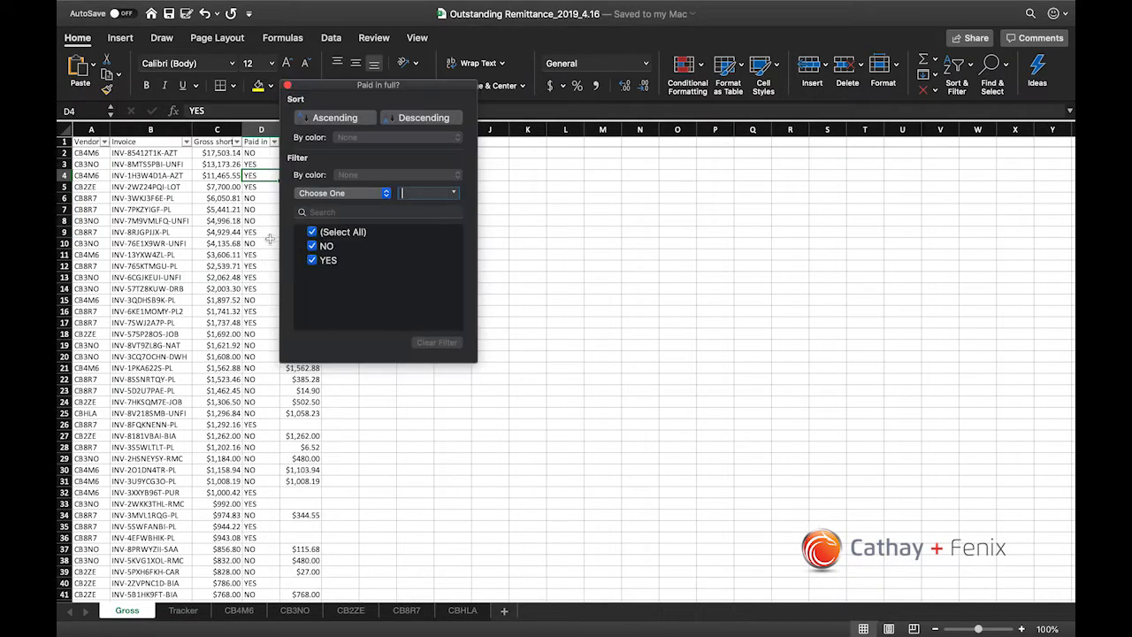
left_click(313, 261)
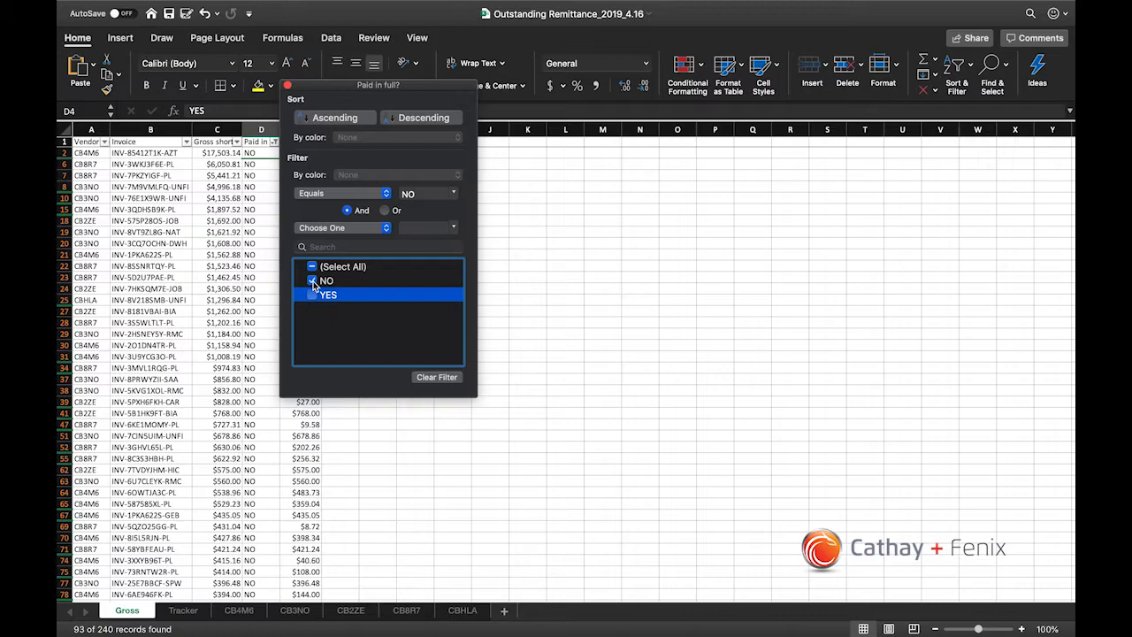
left_click(233, 220)
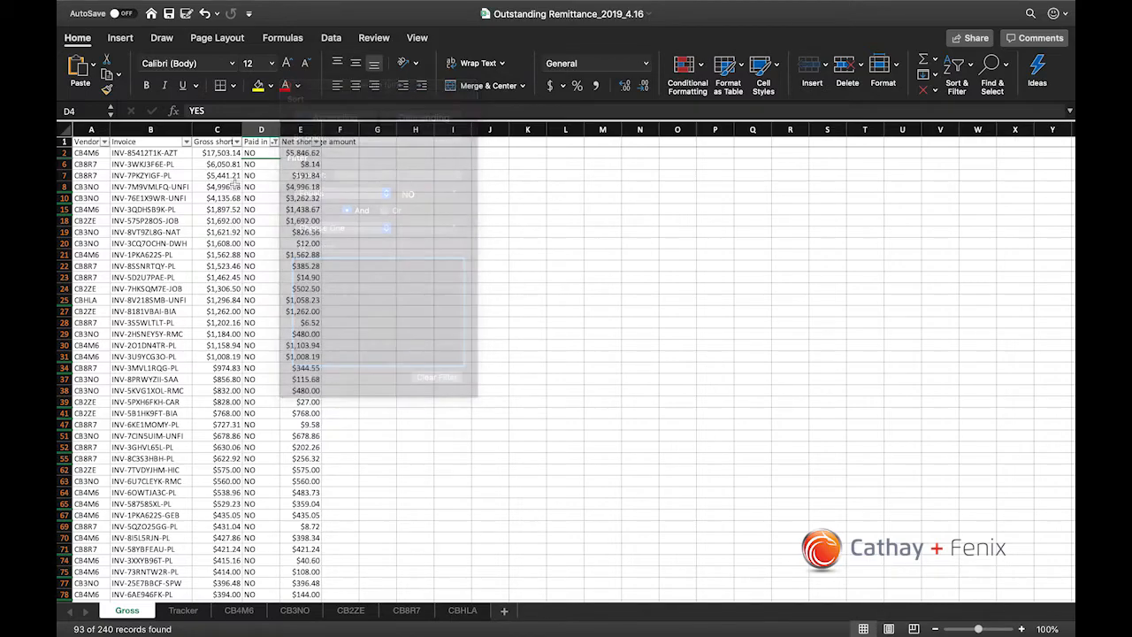
left_click(255, 141)
left_click(251, 167)
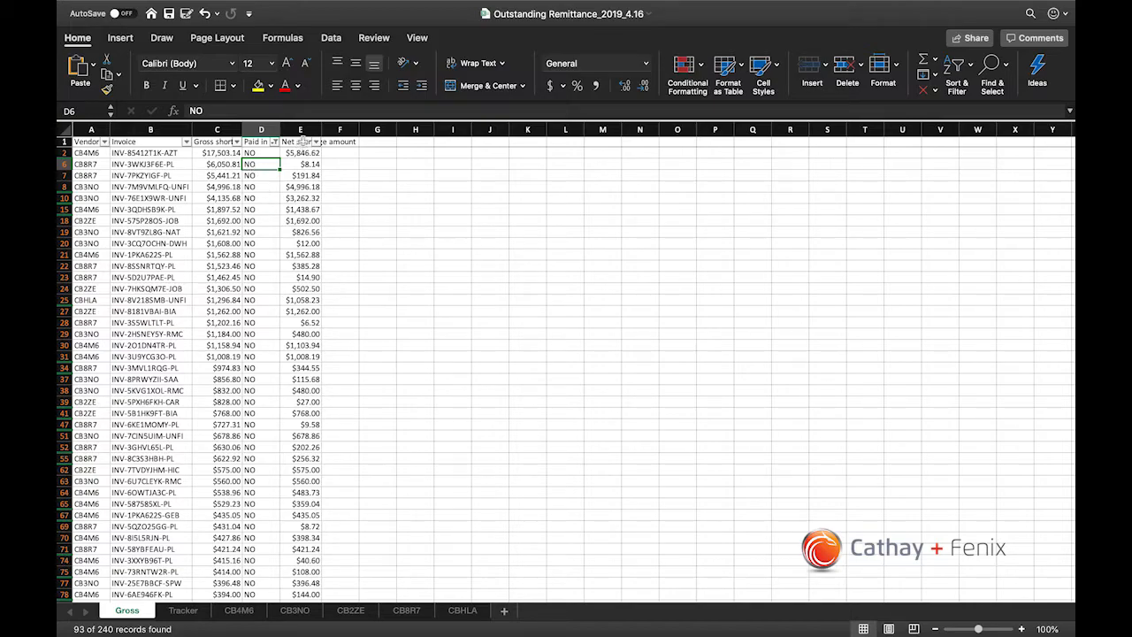
Step: Total the filtered Net shortage amount column on the Gross sheet and return to the first record's vendor code
left_click(302, 142)
left_click_drag(303, 156, 274, 426)
left_click(293, 368)
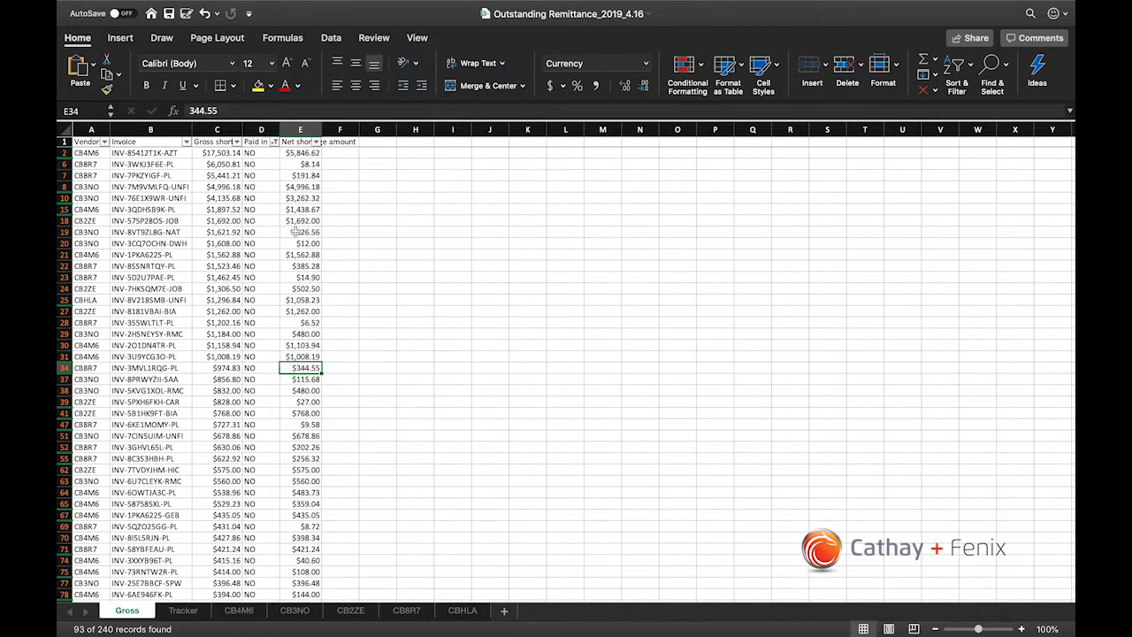
left_click(302, 130)
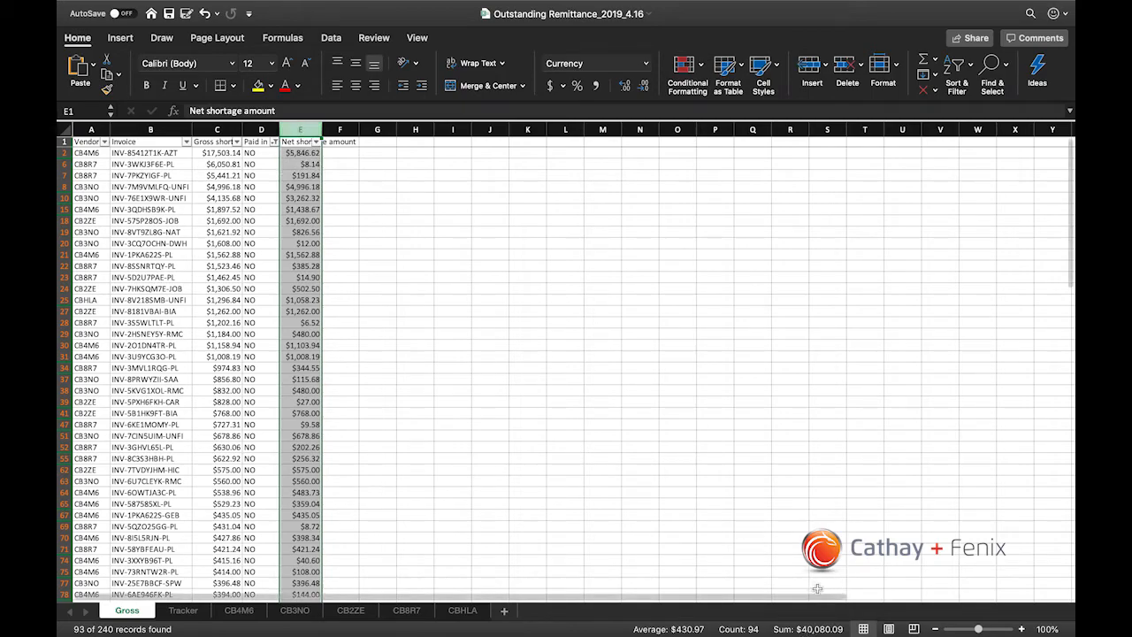
left_click(302, 153)
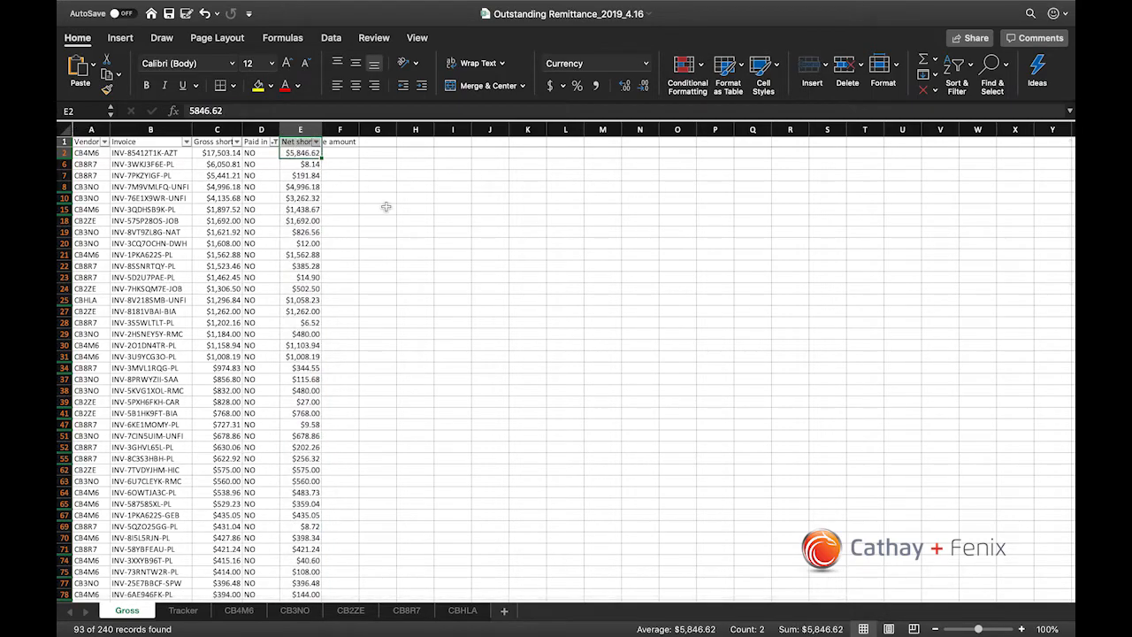
key("Left")
key("Left")
key("Left")
key("Left")
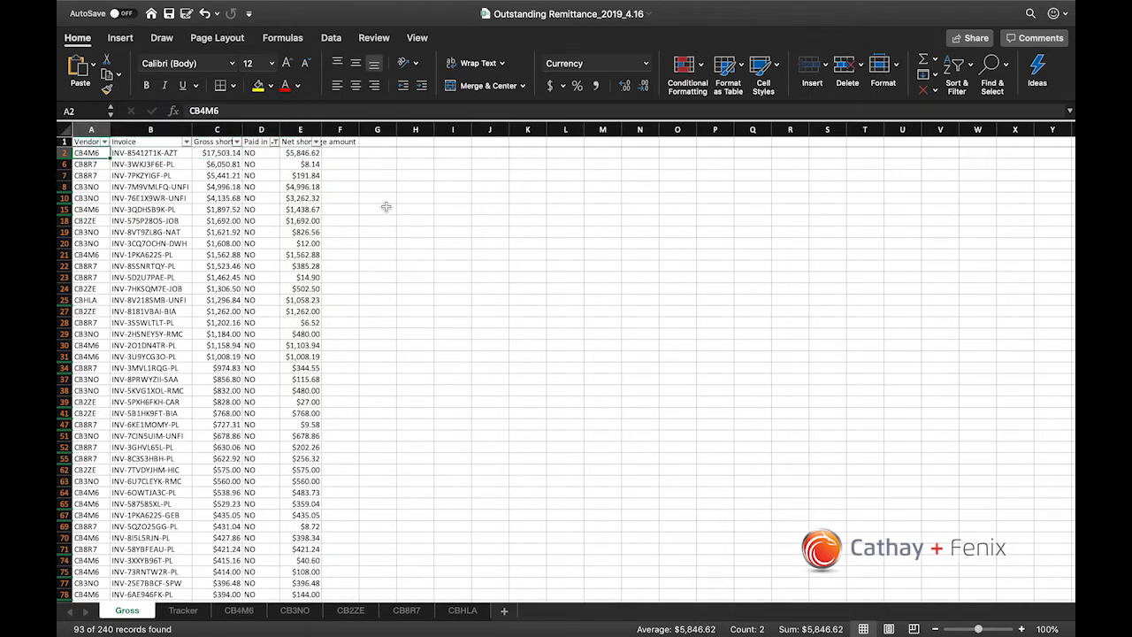
Step: Color the text of the first filtered record, row 2 of the Gross sheet, red
key("shift+Right")
key("shift+Right")
key("shift+Right")
key("shift+Right")
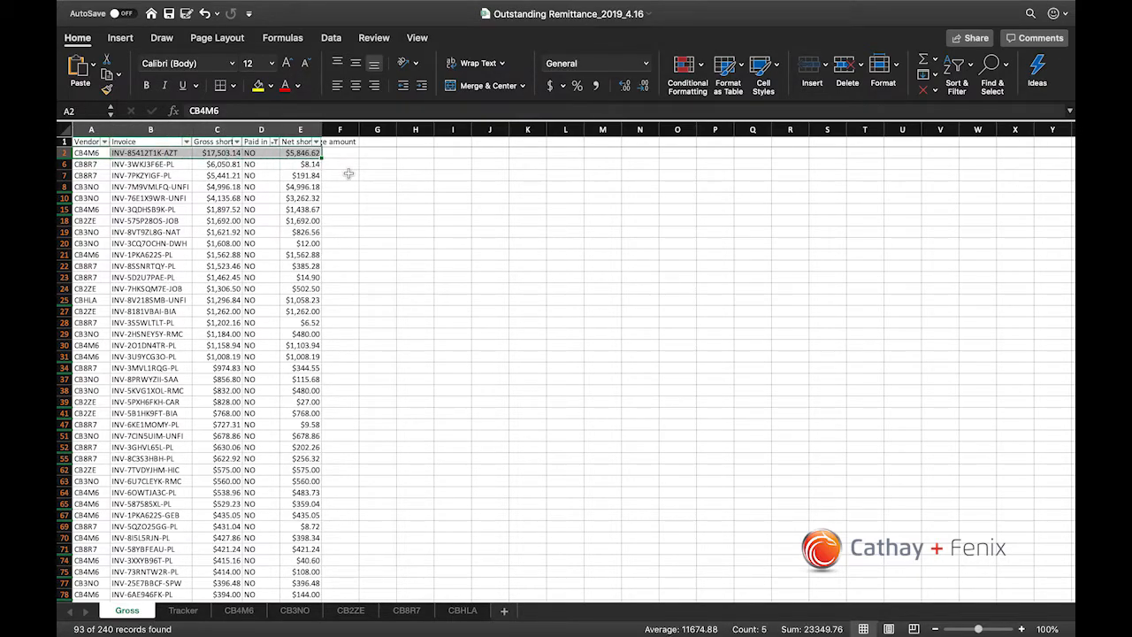
left_click(172, 166)
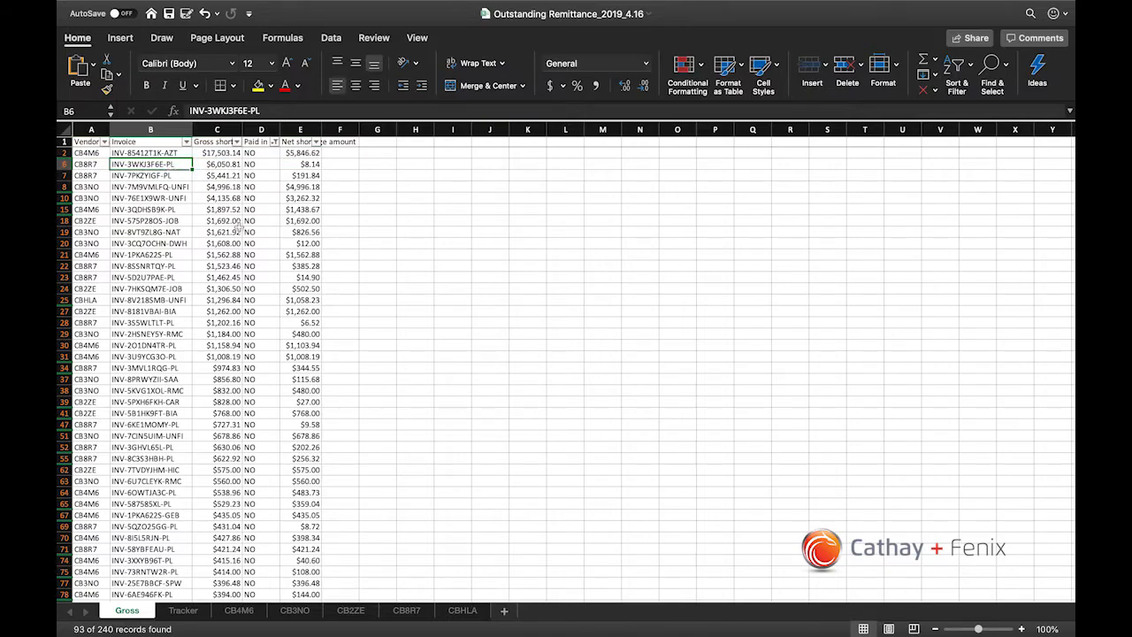
left_click(301, 153)
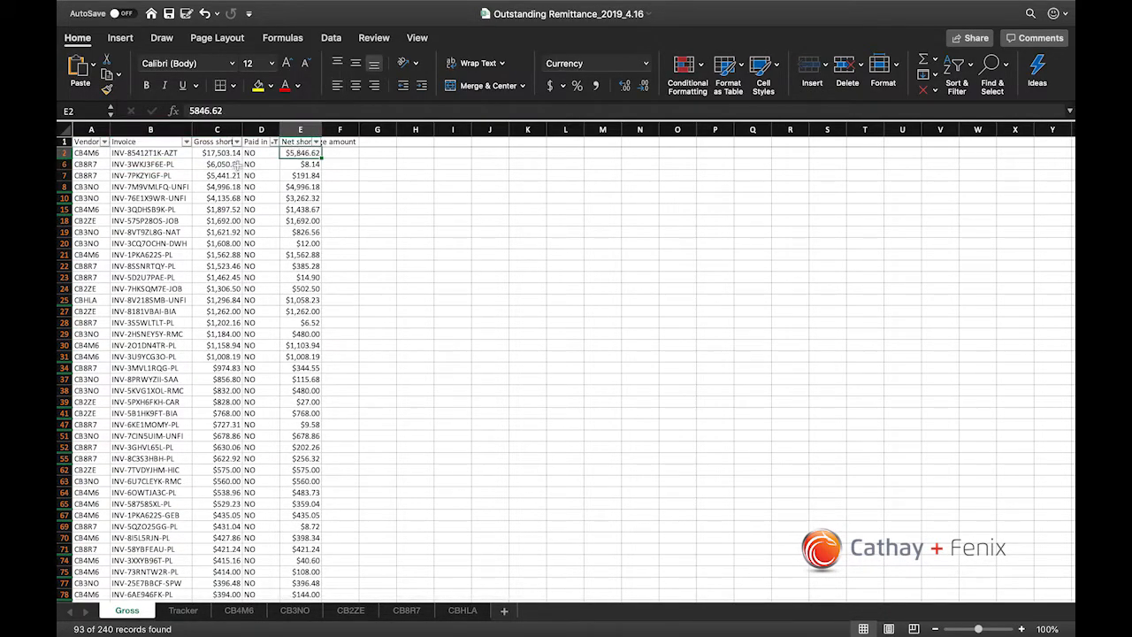
left_click(63, 153)
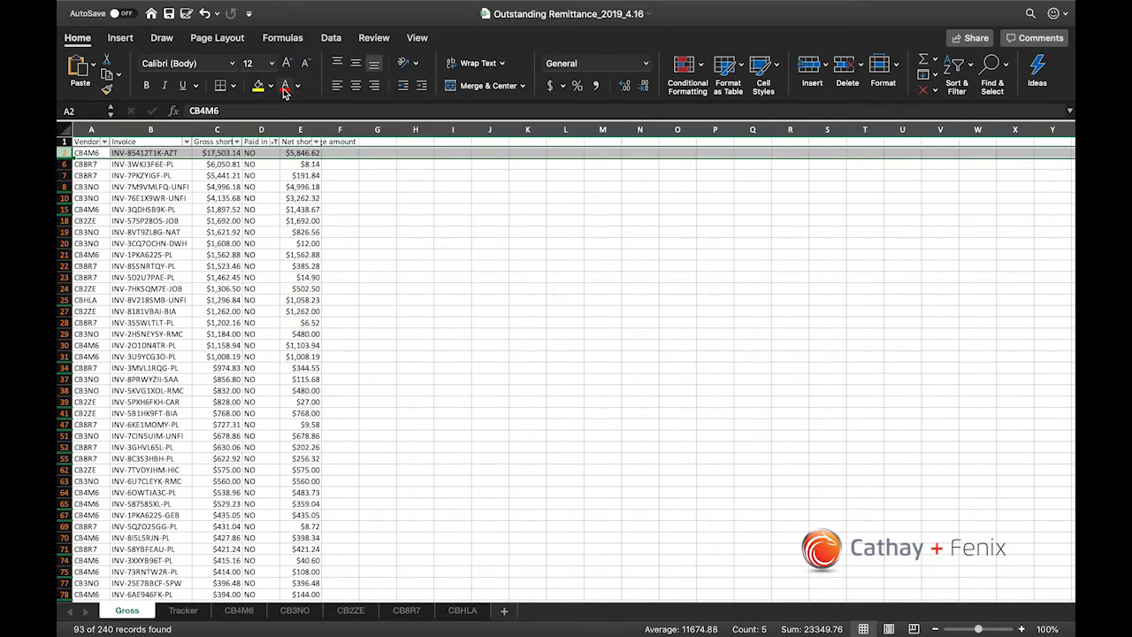
Step: Compare the gross and net shortage amounts of the record in row 6 of the Gross sheet
left_click_drag(89, 165, 300, 164)
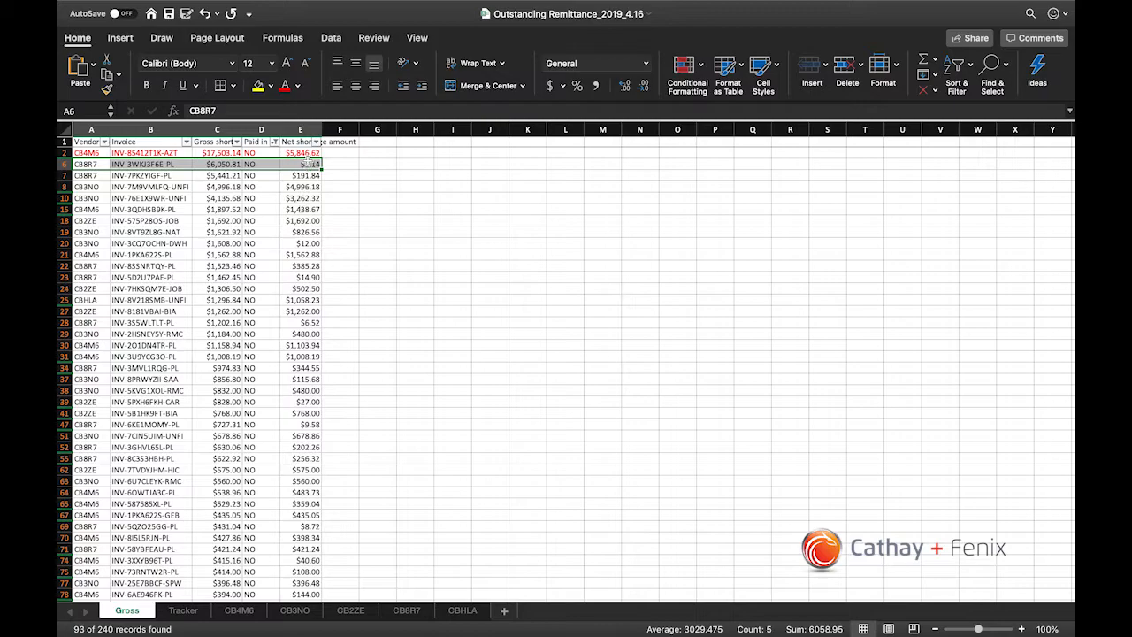
left_click(306, 163)
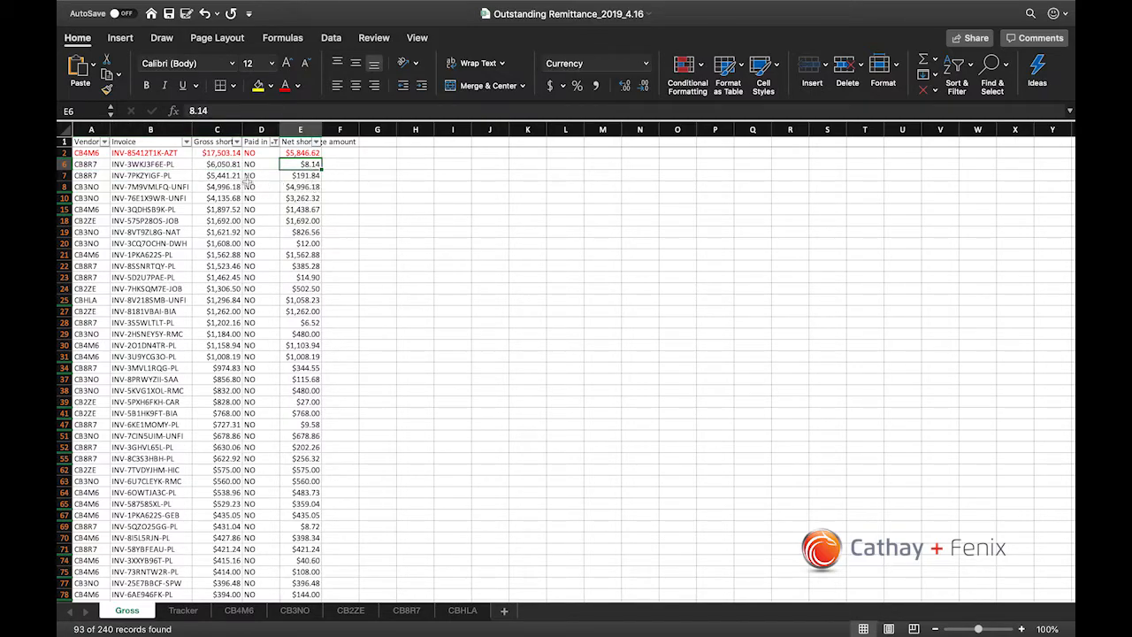
left_click_drag(221, 154, 223, 243)
left_click_drag(219, 164, 299, 164)
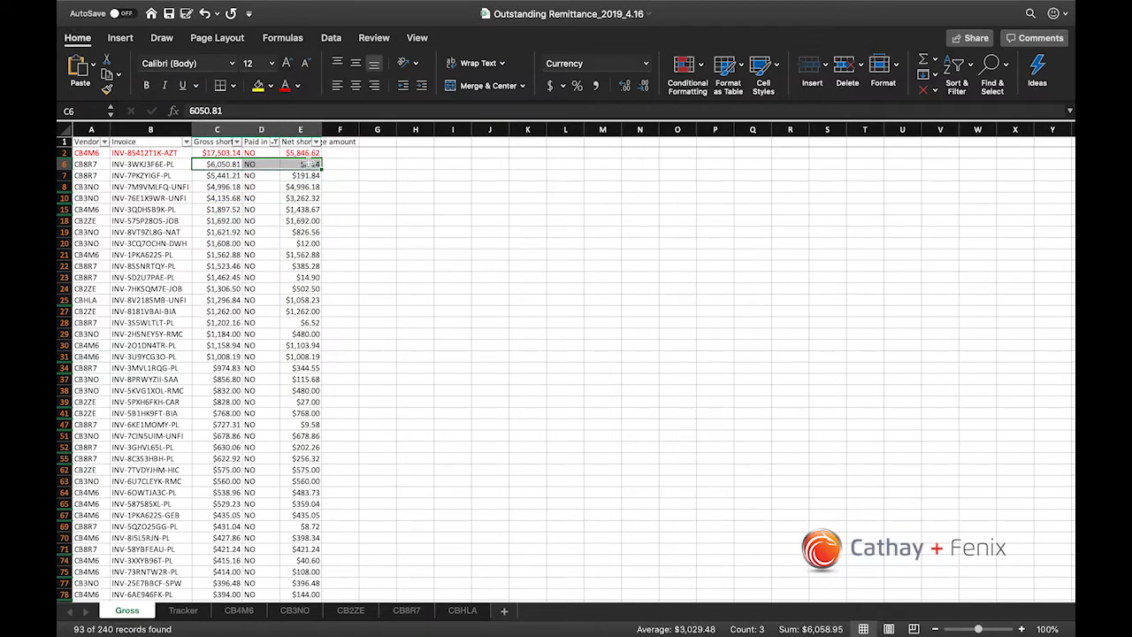
left_click(305, 164)
Step: Examine the record in row 8 of the Gross sheet, checking its invoice number against its net shortage amount
left_click(308, 187)
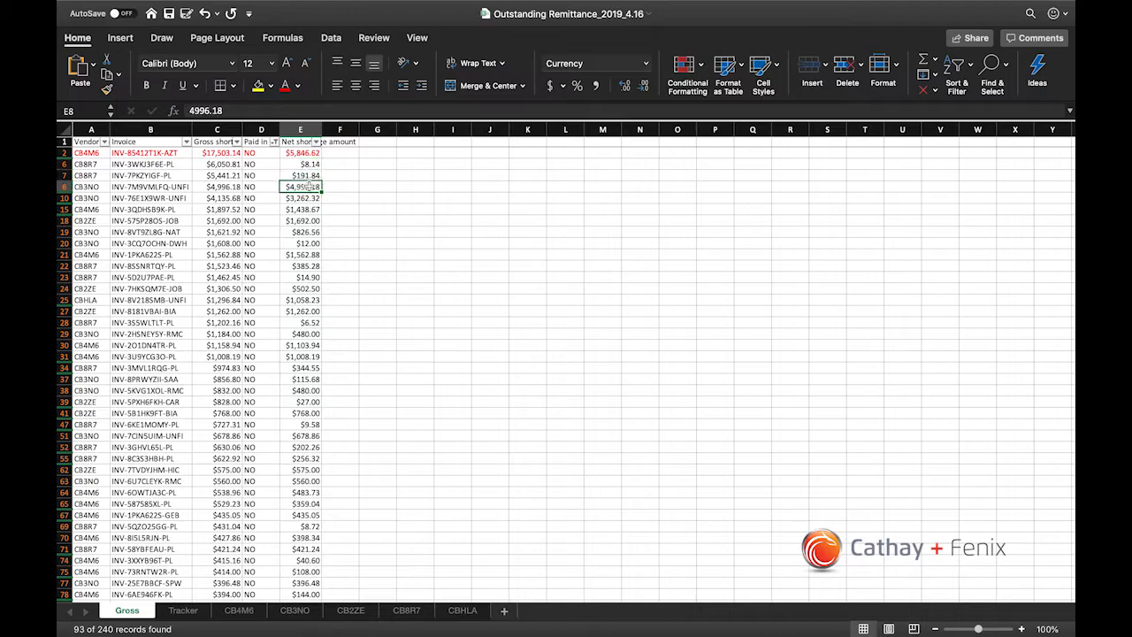
key("Left")
key("Left")
key("Left")
key("Left")
key("Right")
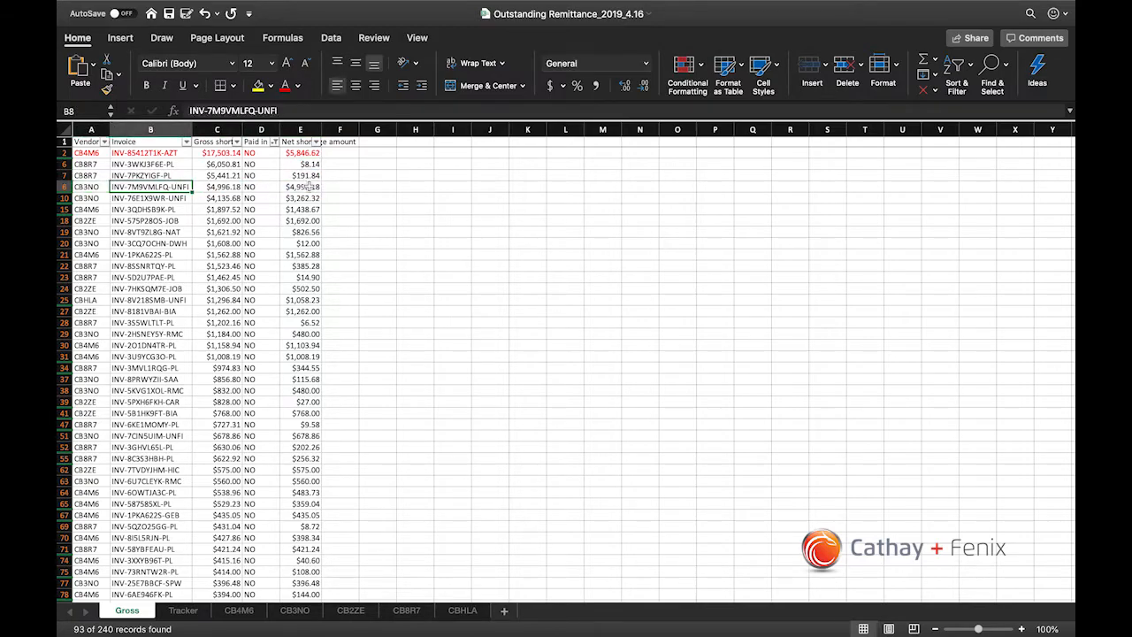
key("Right")
key("Right")
key("Right")
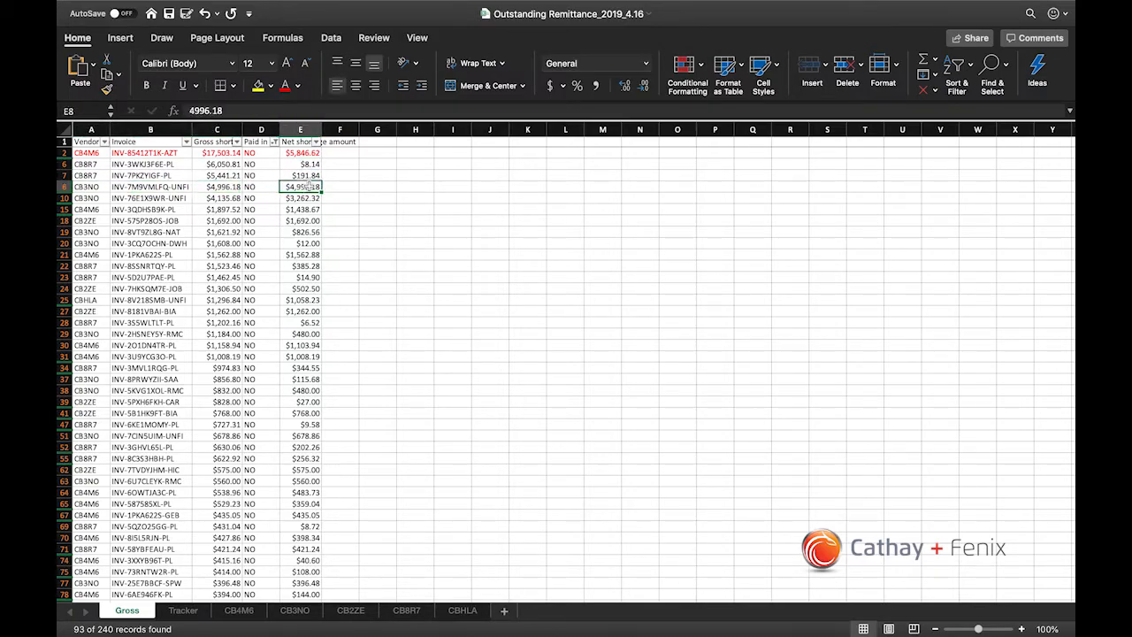
left_click(187, 142)
left_click(279, 213)
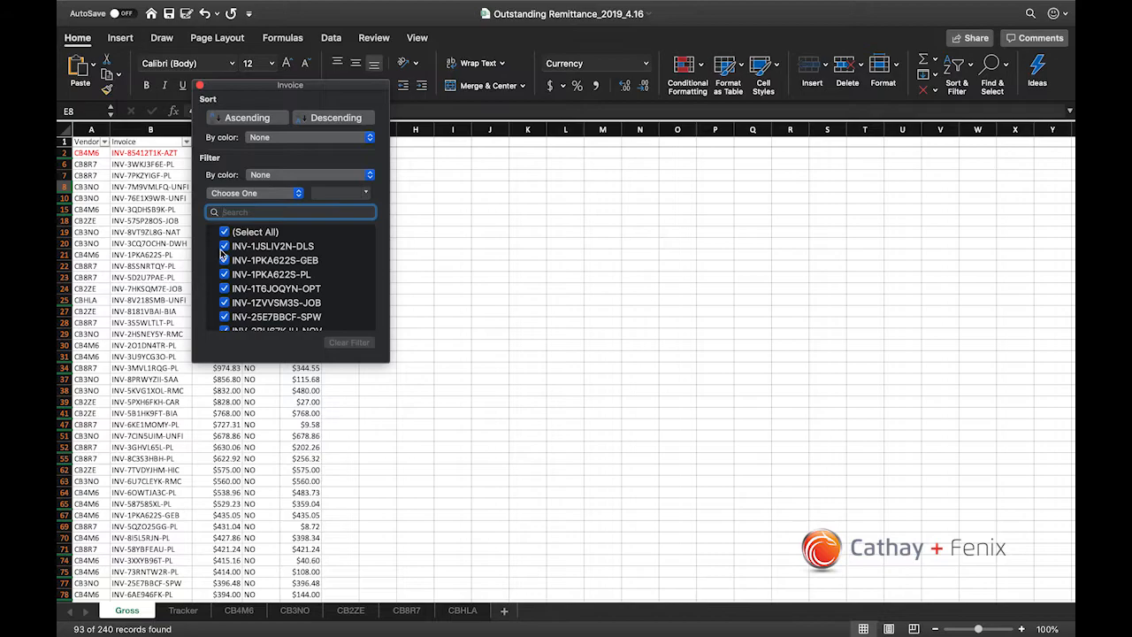
key("Escape")
key("Left")
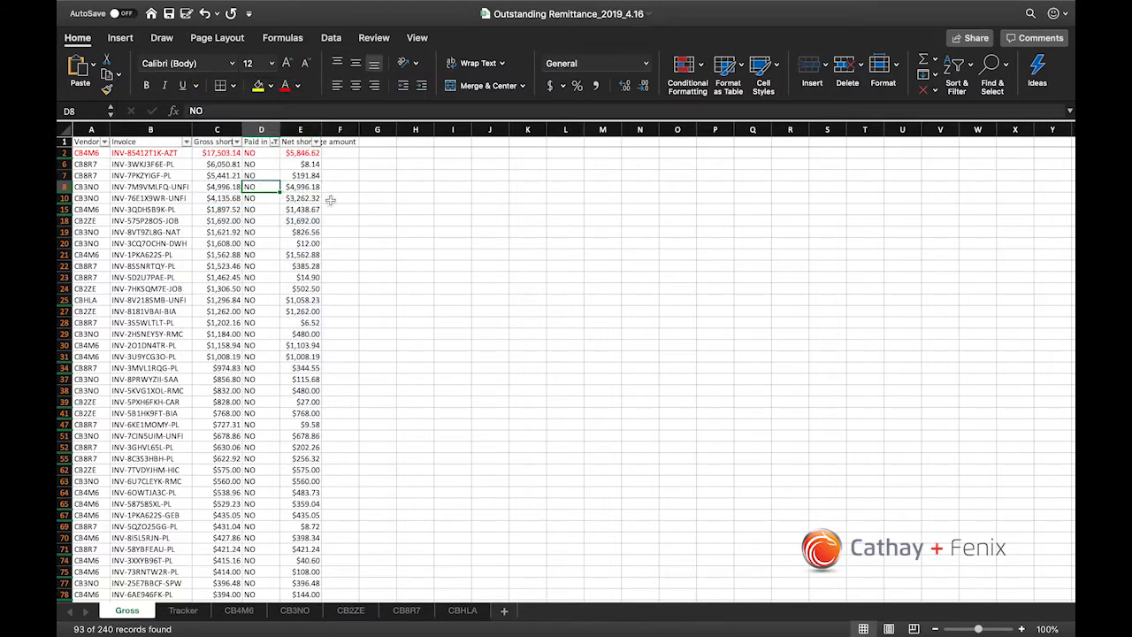
Step: Check the net shortage amount in row 10 of the Gross sheet, view the Tracker sheet, and return to the Gross records
left_click(298, 198)
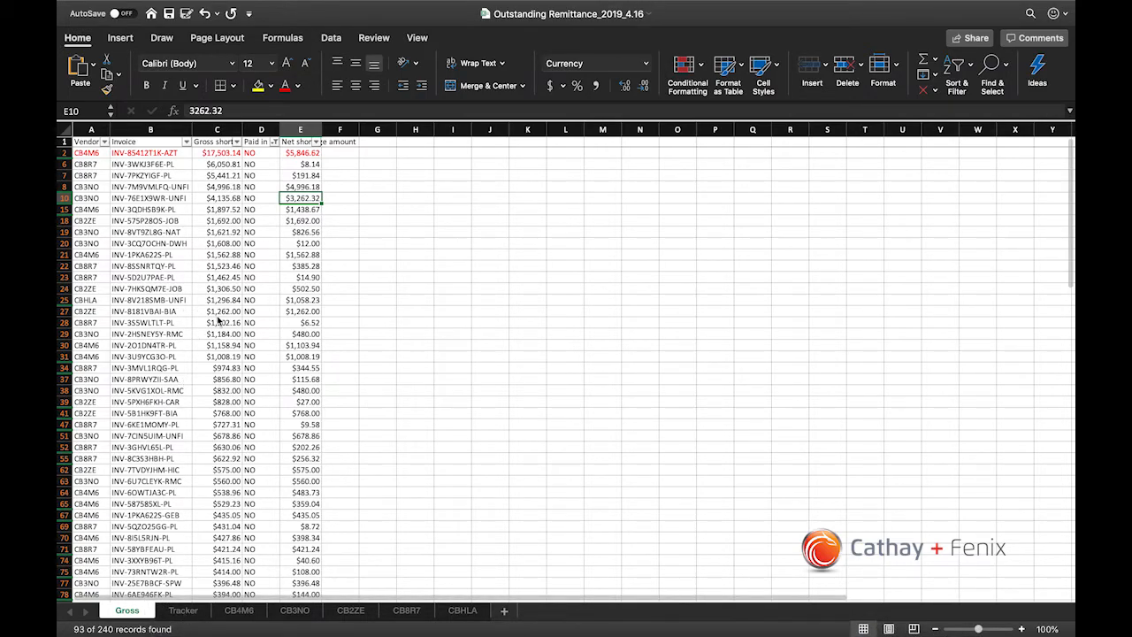
left_click(307, 254)
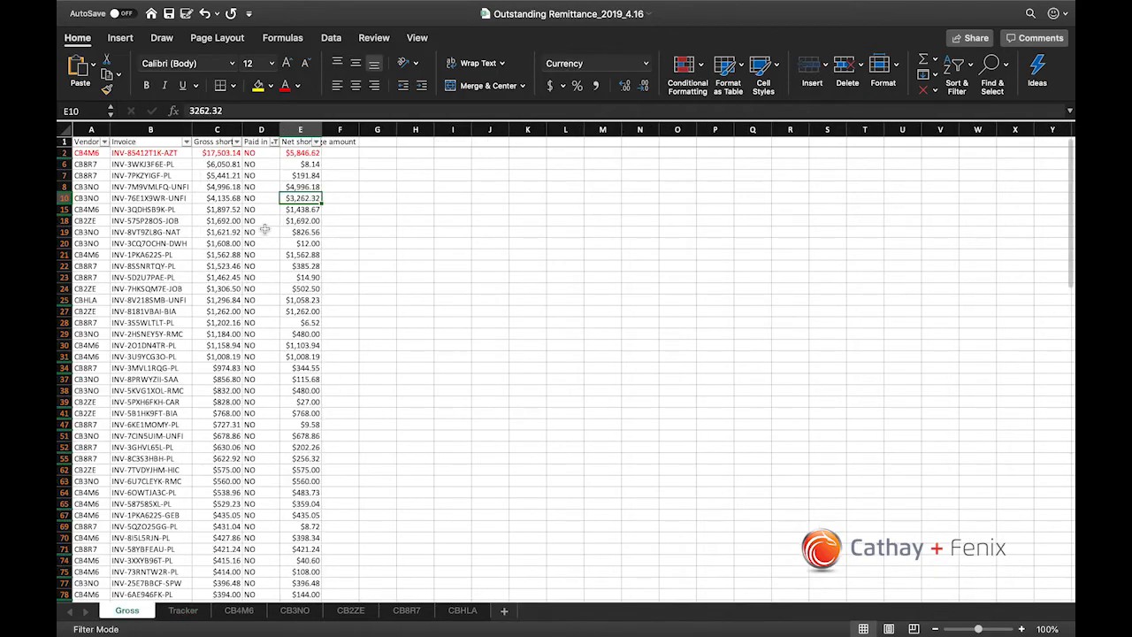
left_click(261, 231)
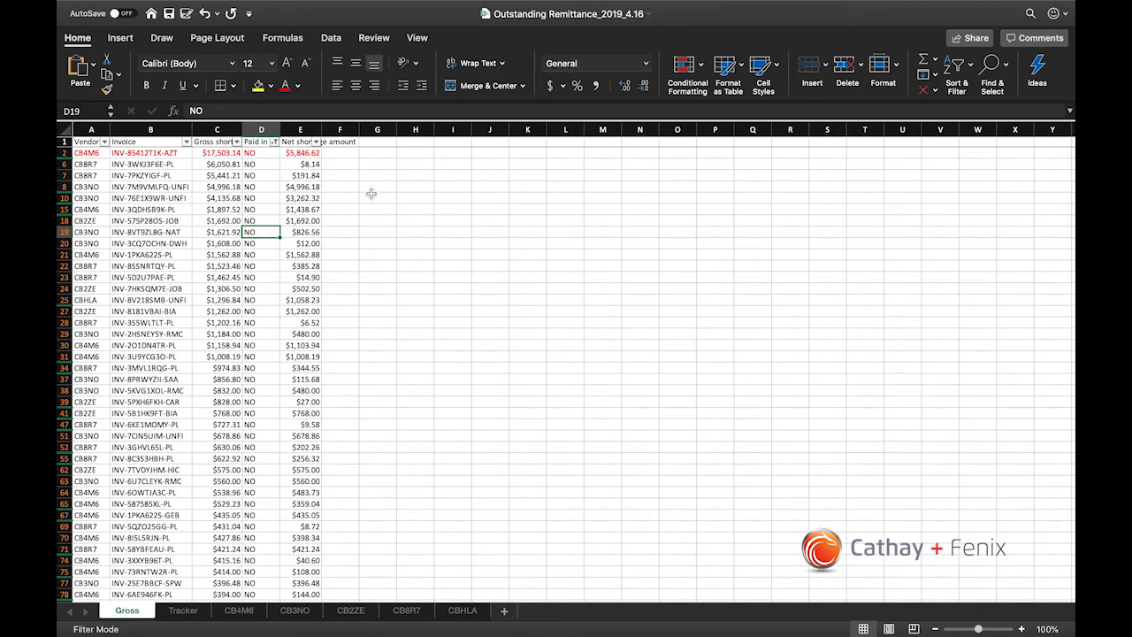